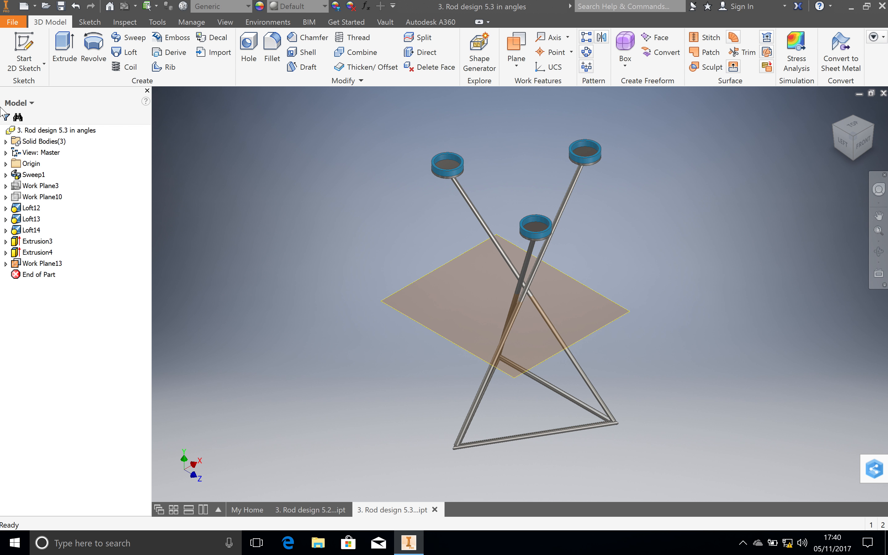
Start a 2D sketch on the visible work plane crossing the three rods and slice the graphics at that plane
{"action": "left_click", "coordinate": [24, 68]}
{"action": "left_click", "coordinate": [37, 86]}
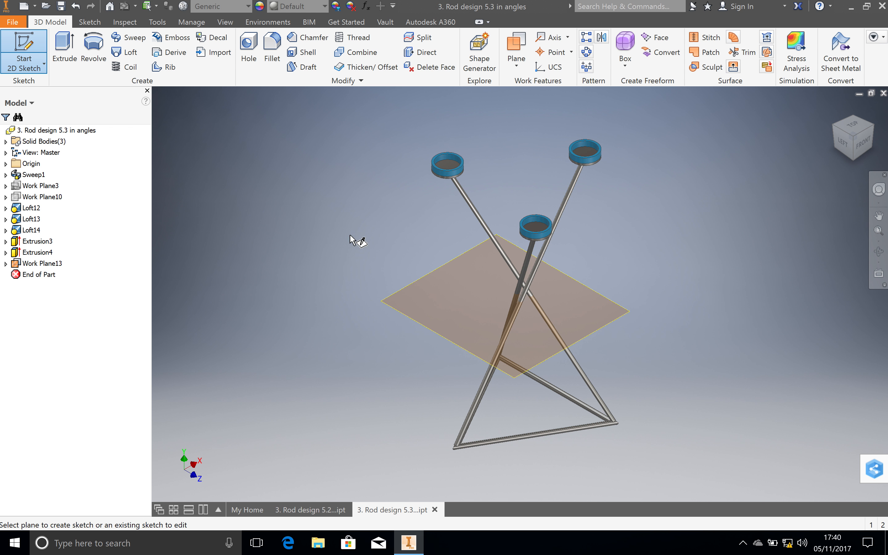
{"action": "left_click", "coordinate": [427, 284]}
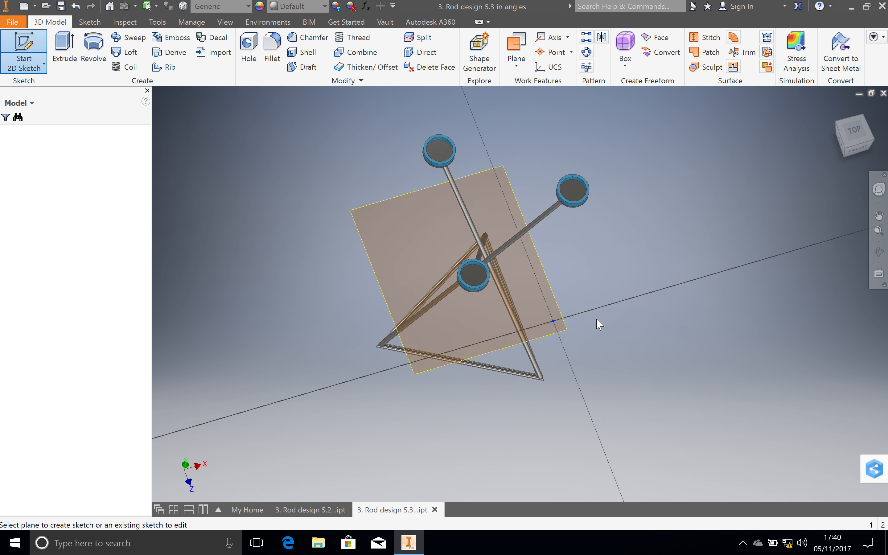
{"action": "scroll", "coordinate": [474, 217], "scroll_direction": "up", "scroll_amount": 2}
{"action": "scroll", "coordinate": [474, 218], "scroll_direction": "down", "scroll_amount": 6}
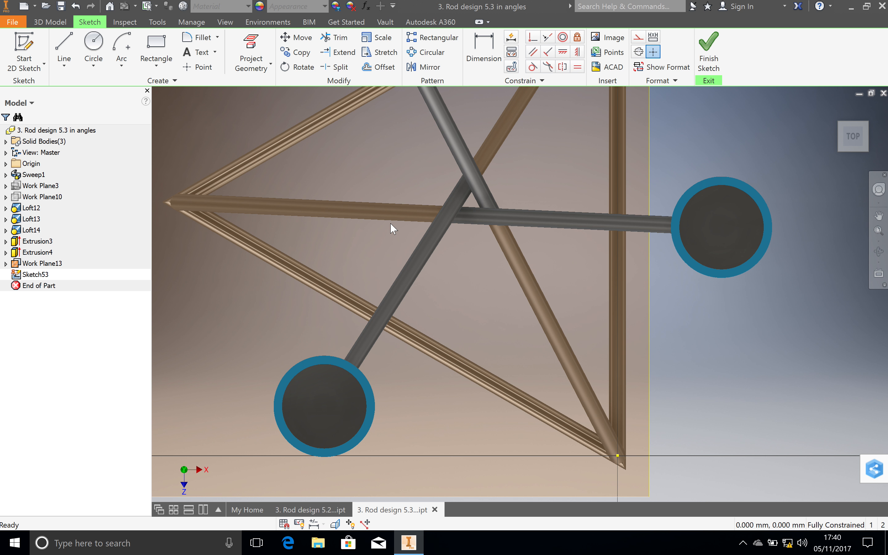
{"action": "right_click", "coordinate": [377, 152]}
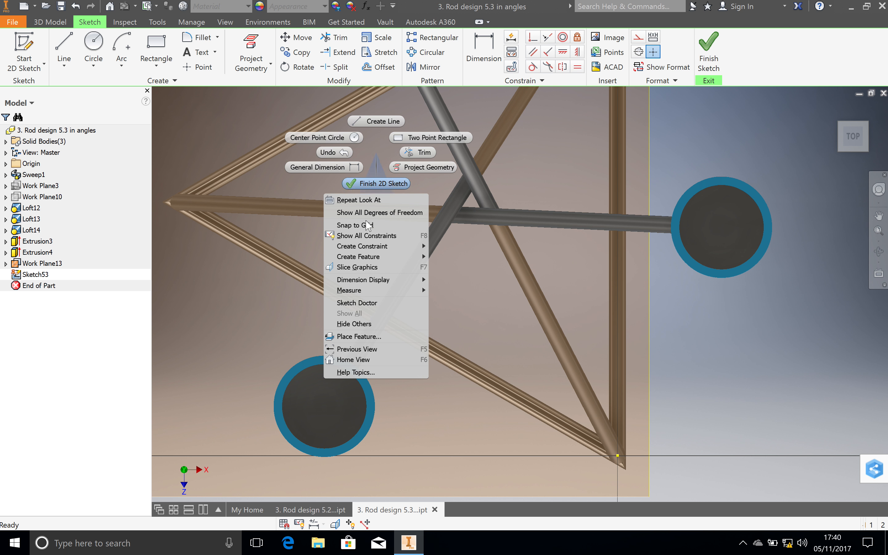
{"action": "left_click", "coordinate": [353, 267]}
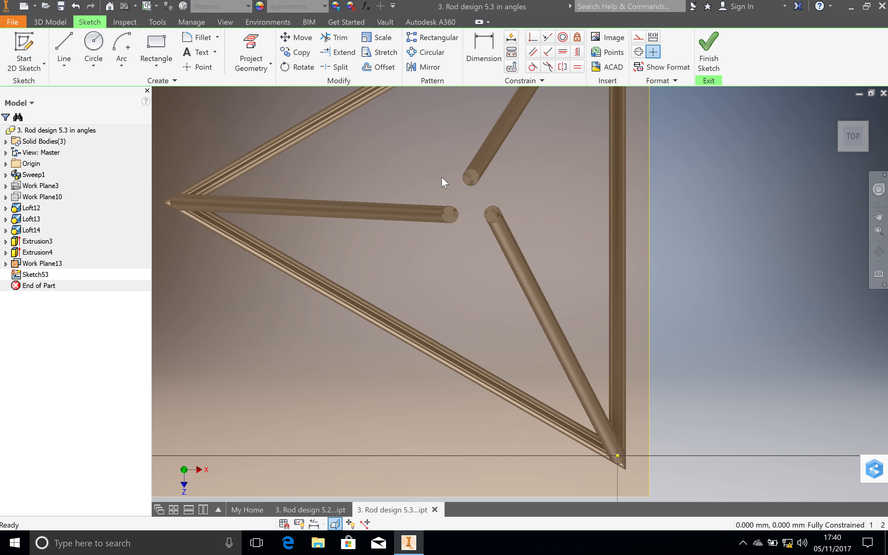
Project the cut edges of the three sliced rods into the sketch as construction geometry
{"action": "scroll", "coordinate": [441, 176], "scroll_direction": "down", "scroll_amount": 3}
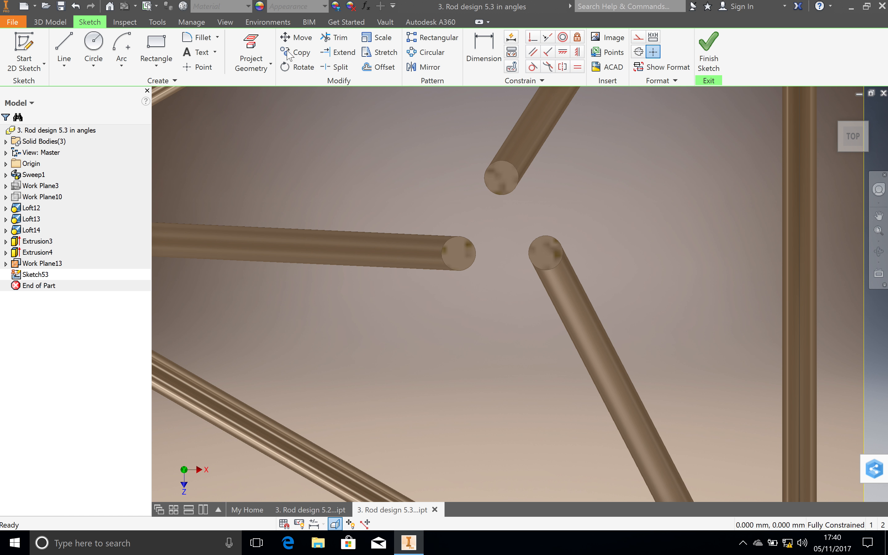
{"action": "left_click", "coordinate": [253, 65]}
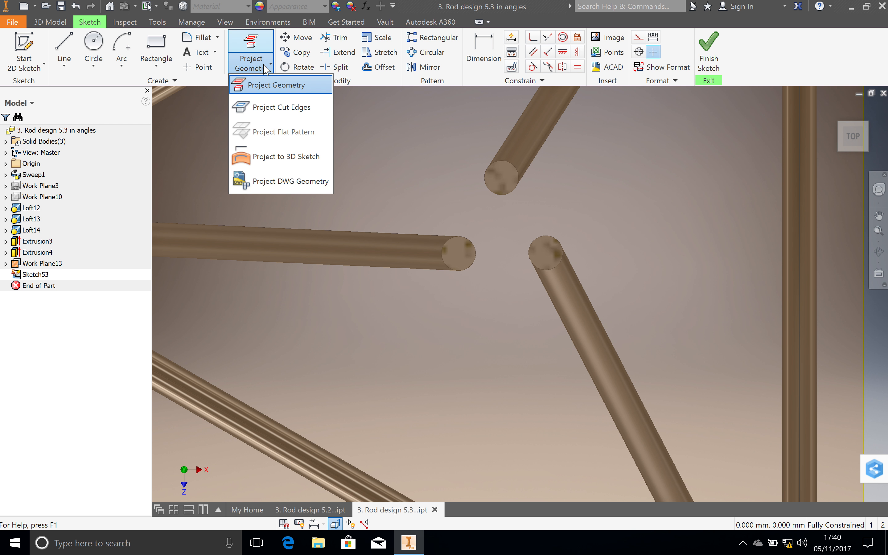
{"action": "left_click", "coordinate": [276, 108]}
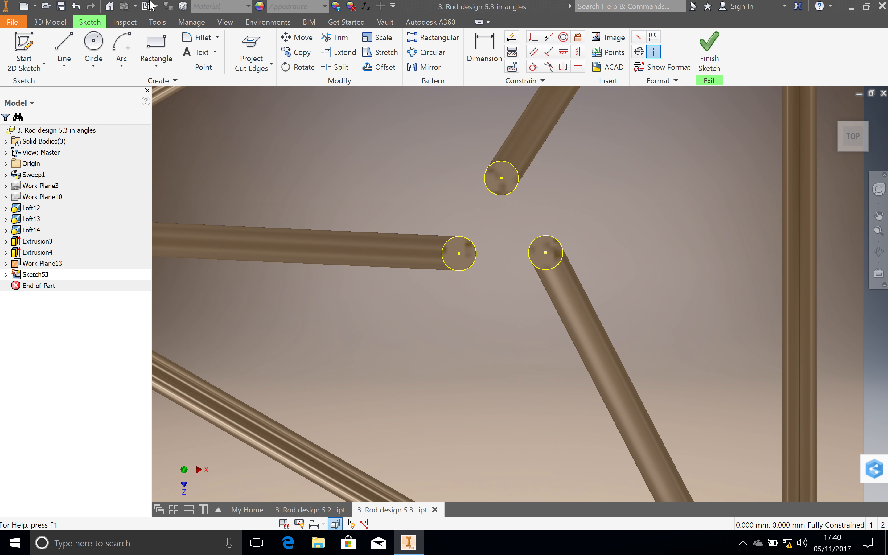
{"action": "left_click", "coordinate": [76, 6]}
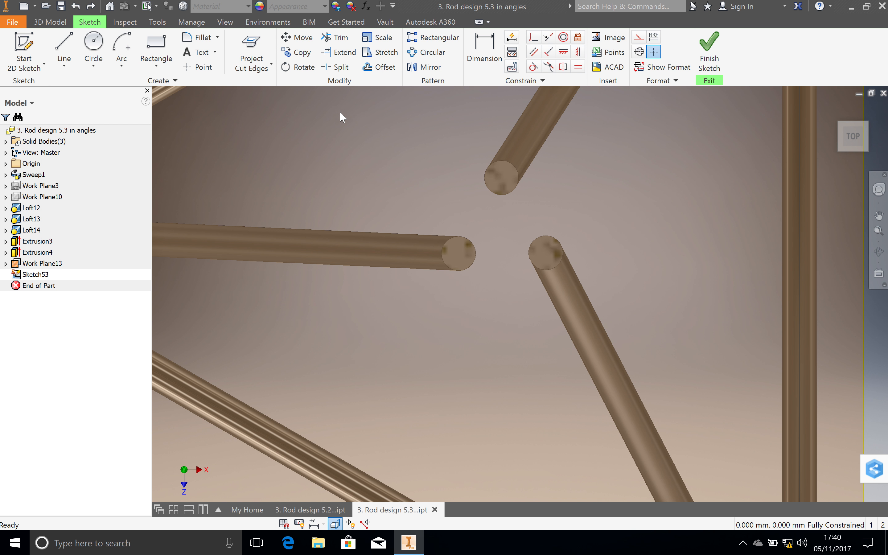
{"action": "left_click", "coordinate": [642, 37]}
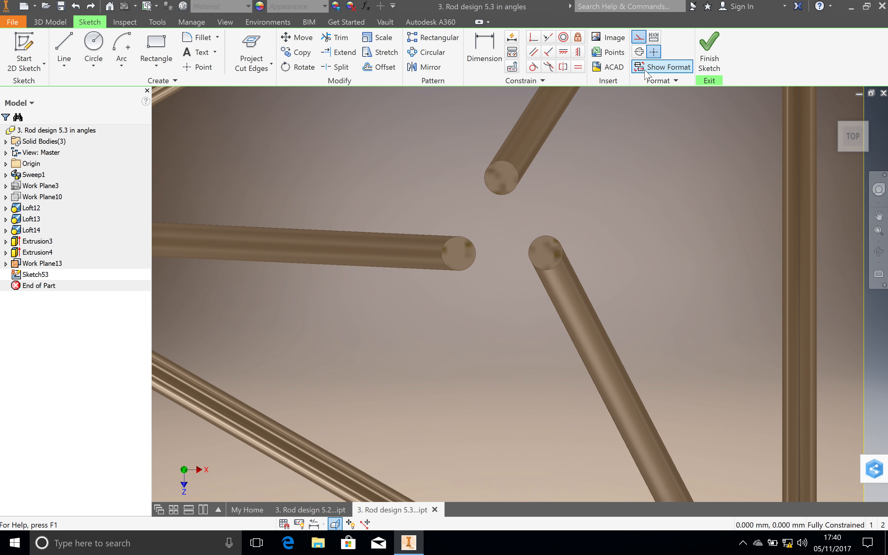
{"action": "left_click", "coordinate": [251, 58]}
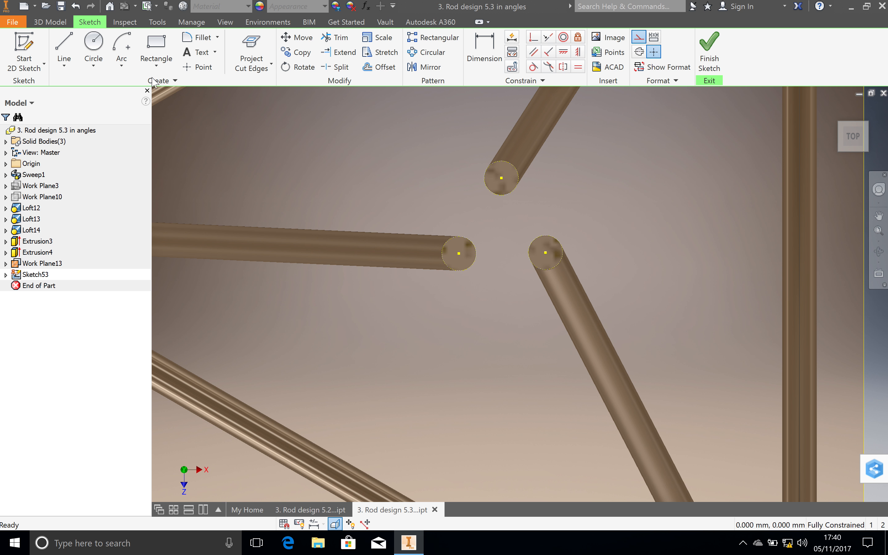
Draw a closed triangle of construction lines joining the centres of the three projected rod sections
{"action": "left_click", "coordinate": [64, 52]}
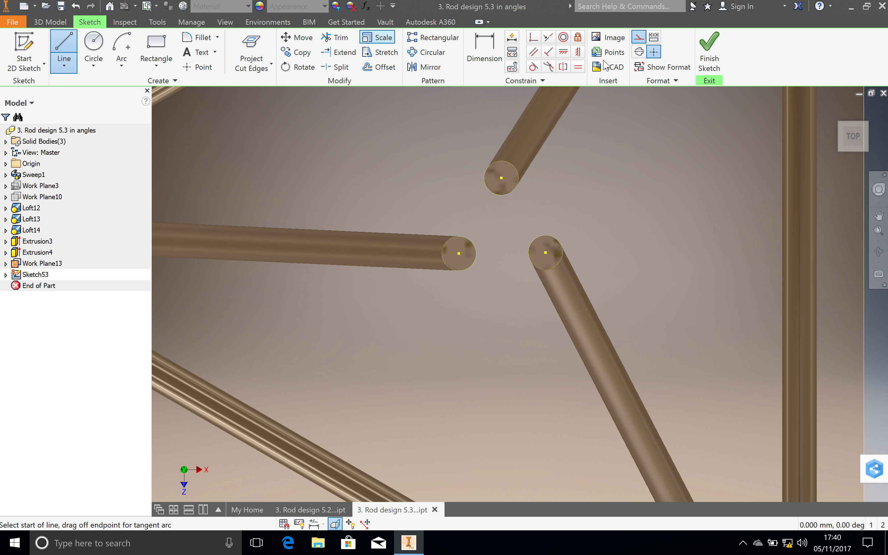
{"action": "left_click", "coordinate": [639, 38]}
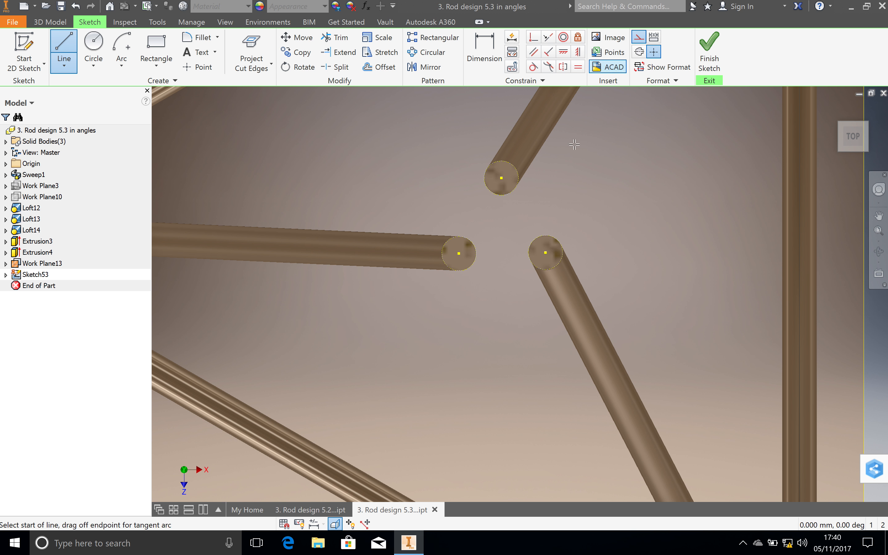
{"action": "left_click", "coordinate": [459, 253]}
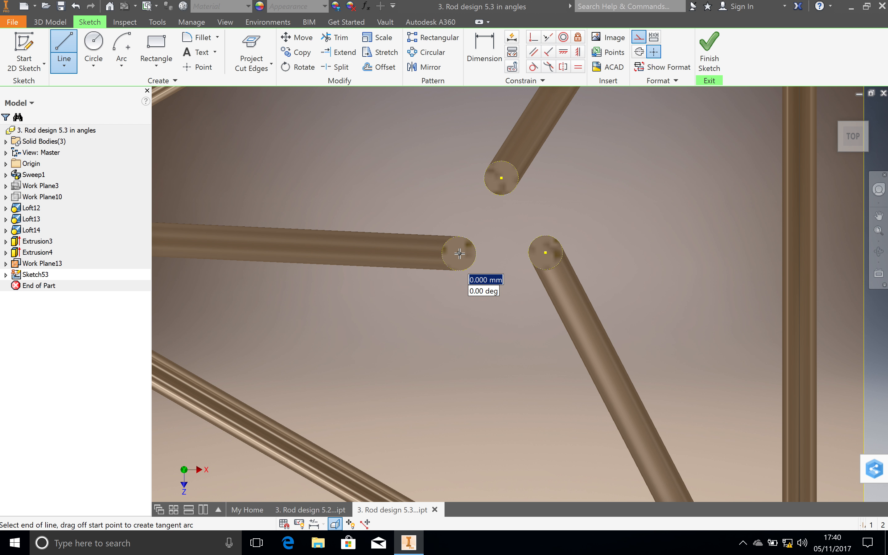
{"action": "left_click", "coordinate": [546, 254]}
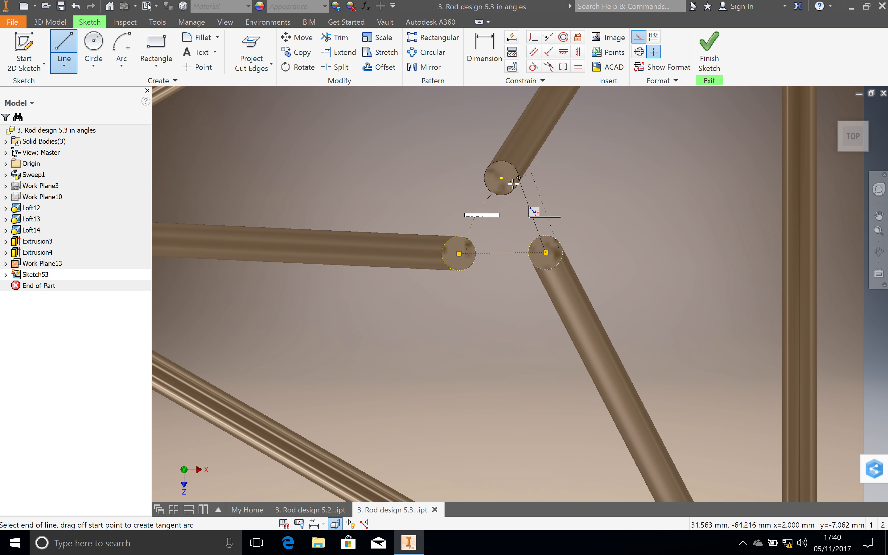
{"action": "left_click", "coordinate": [502, 179]}
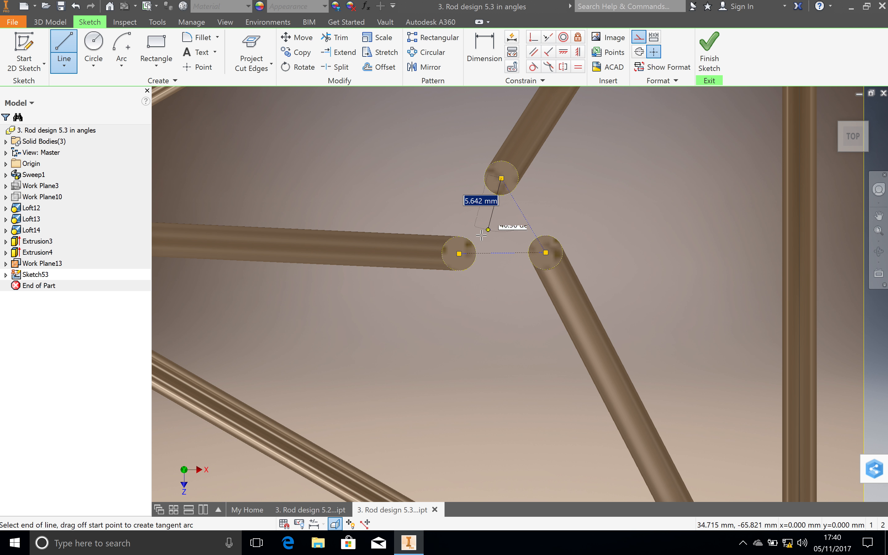
{"action": "left_click", "coordinate": [460, 253]}
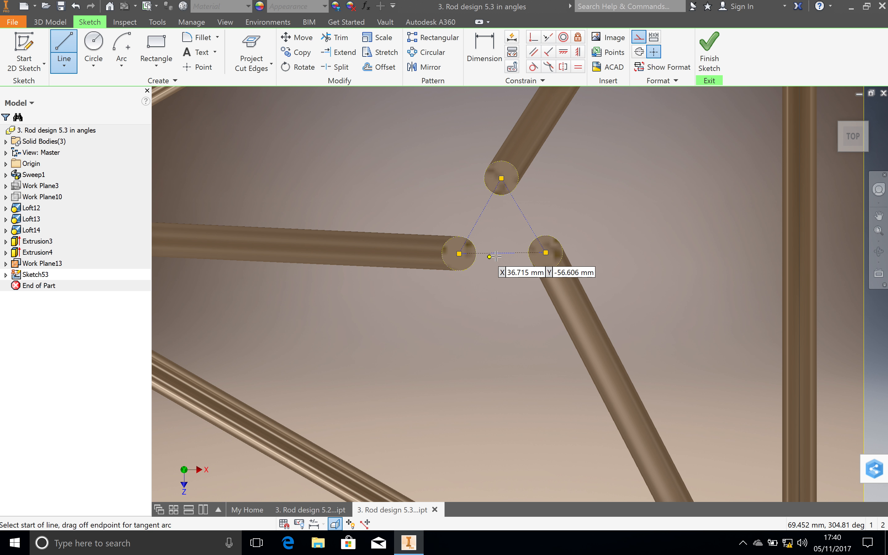
Draw a construction line from each triangle corner to the midpoint of the opposite side
{"action": "left_click", "coordinate": [503, 179]}
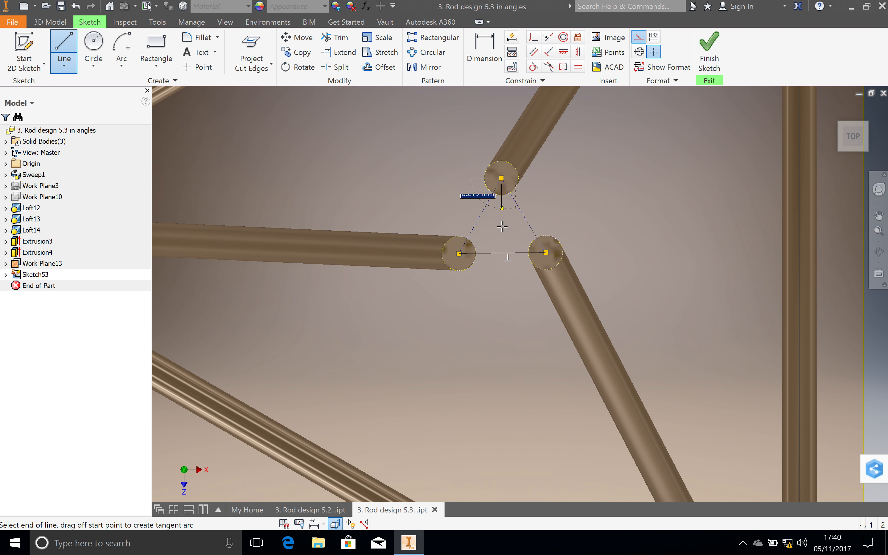
{"action": "double_click", "coordinate": [503, 252]}
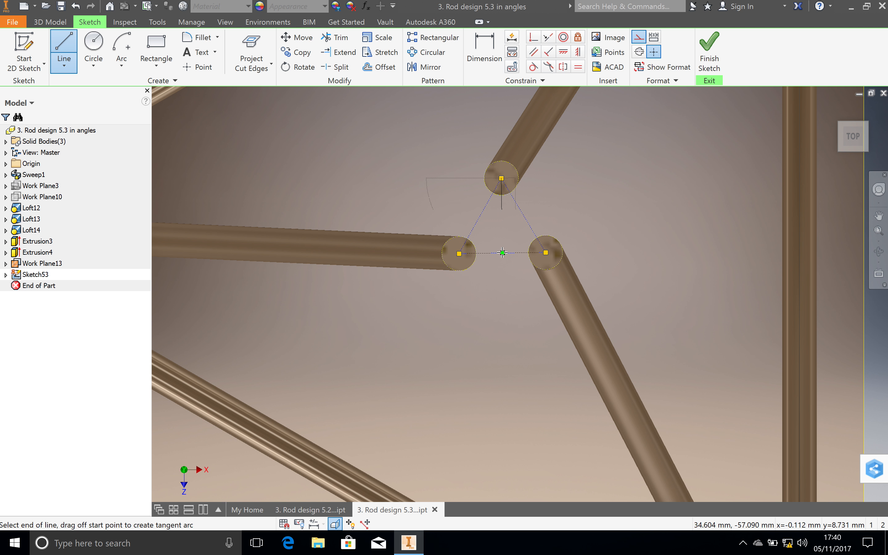
{"action": "left_click", "coordinate": [459, 254]}
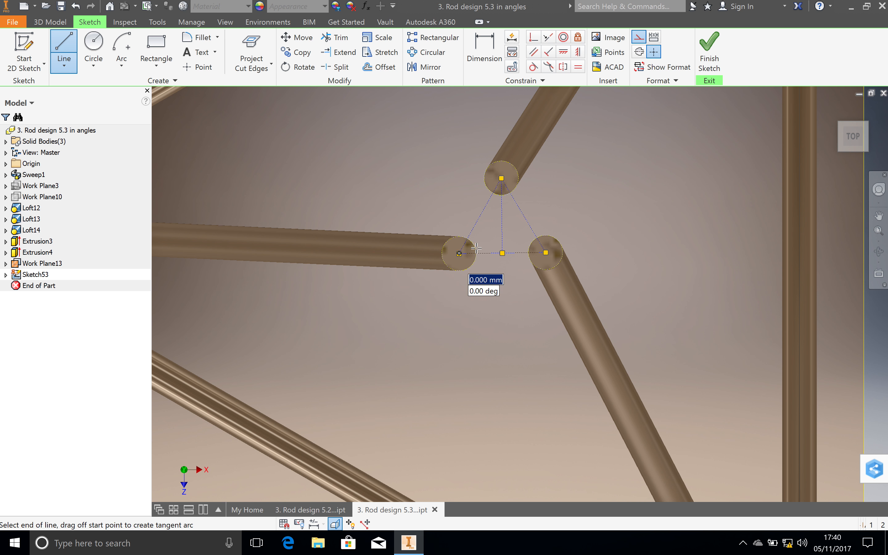
{"action": "double_click", "coordinate": [524, 216]}
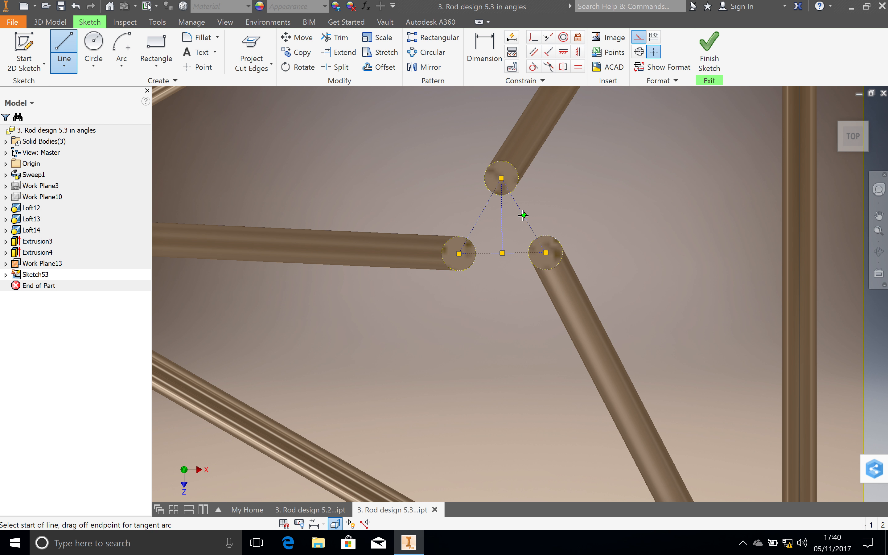
{"action": "left_click", "coordinate": [546, 253]}
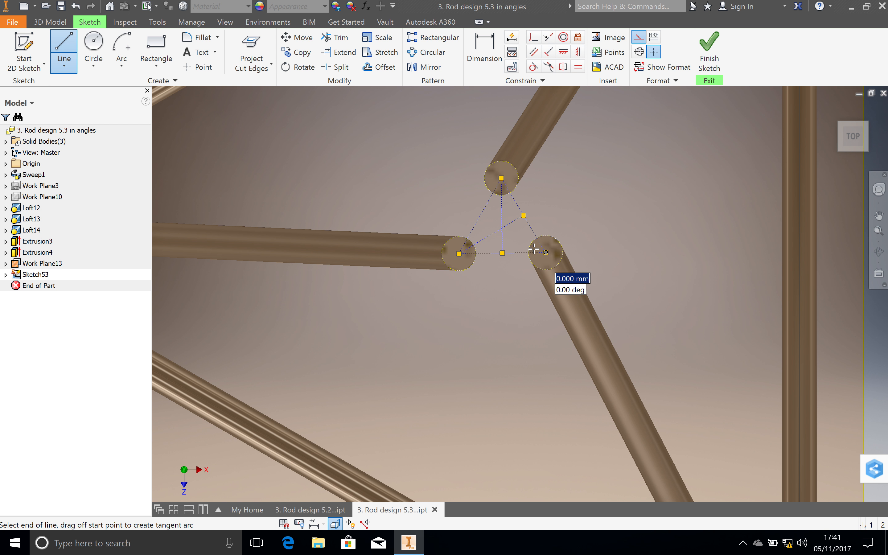
{"action": "double_click", "coordinate": [480, 216]}
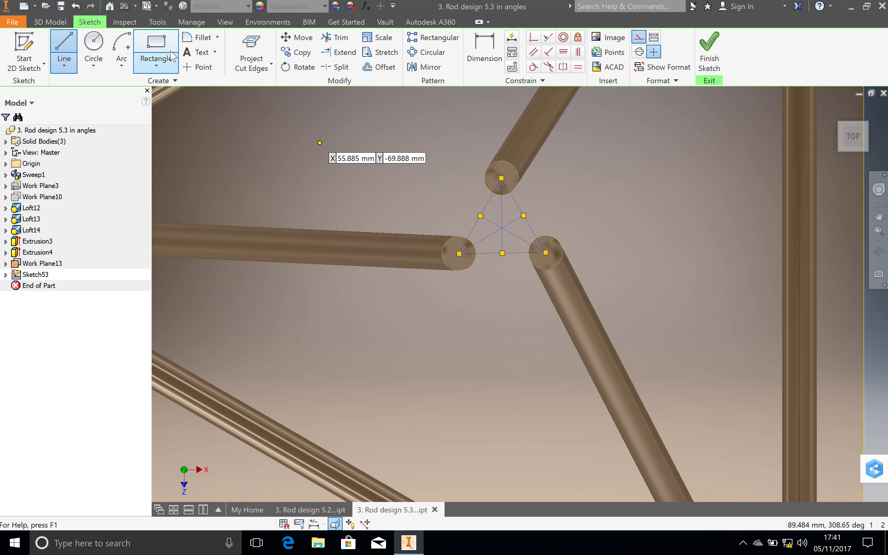
Draw a 20 mm diameter regular circle centred where the construction lines cross, and finish the sketch
{"action": "left_click", "coordinate": [97, 43]}
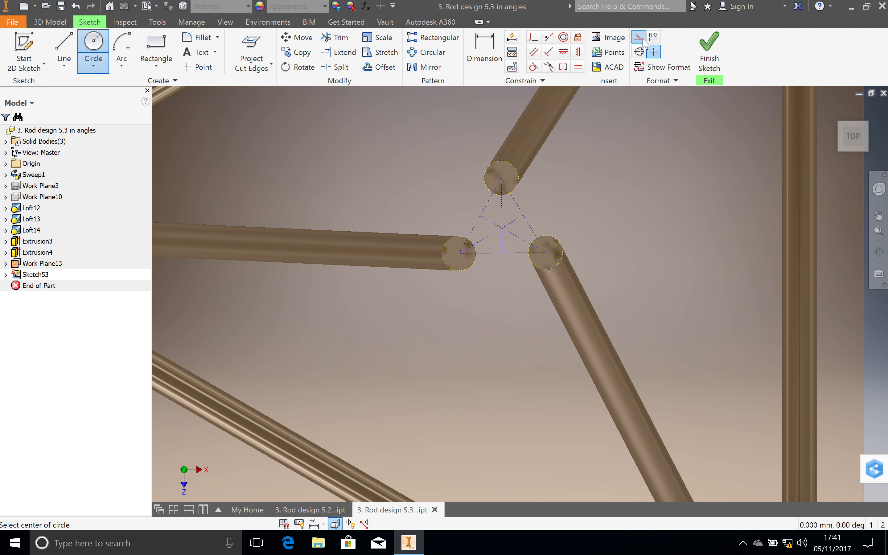
{"action": "left_click", "coordinate": [501, 228]}
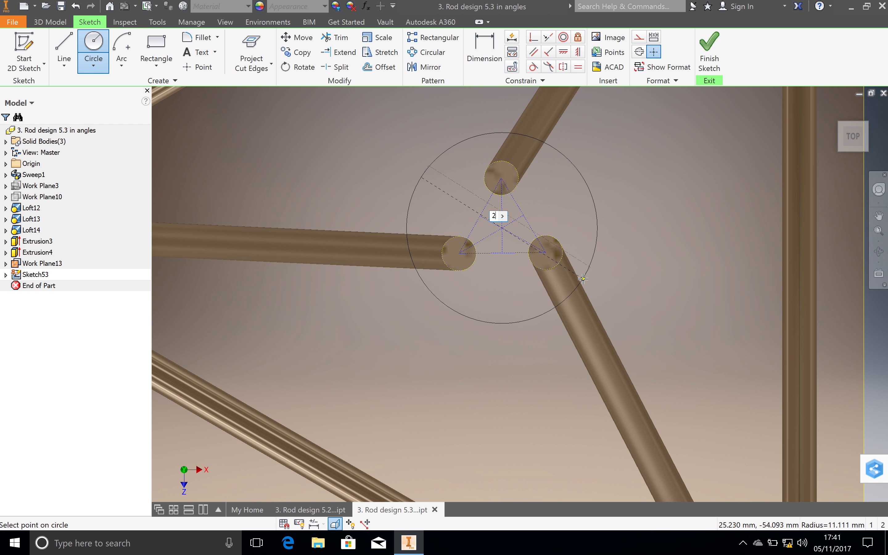
{"action": "type", "text": "20"}
{"action": "key", "text": "Return"}
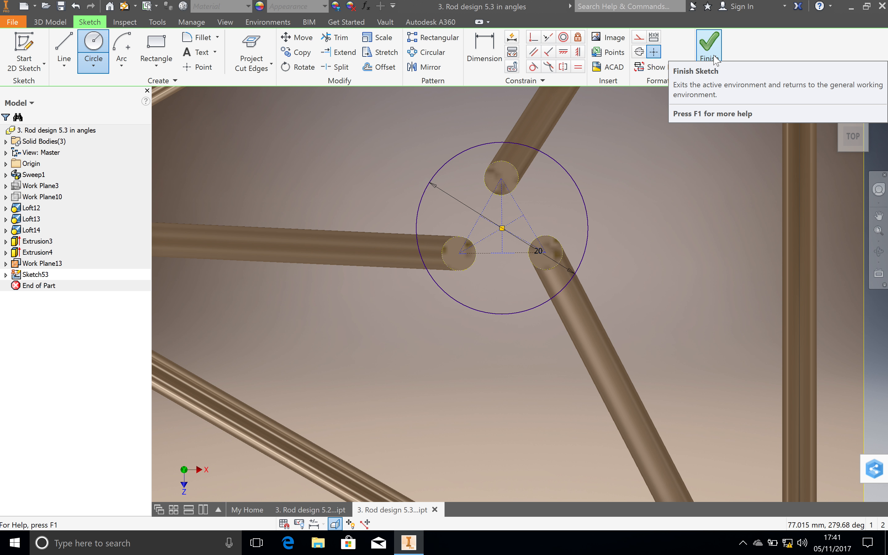
{"action": "left_click", "coordinate": [714, 58]}
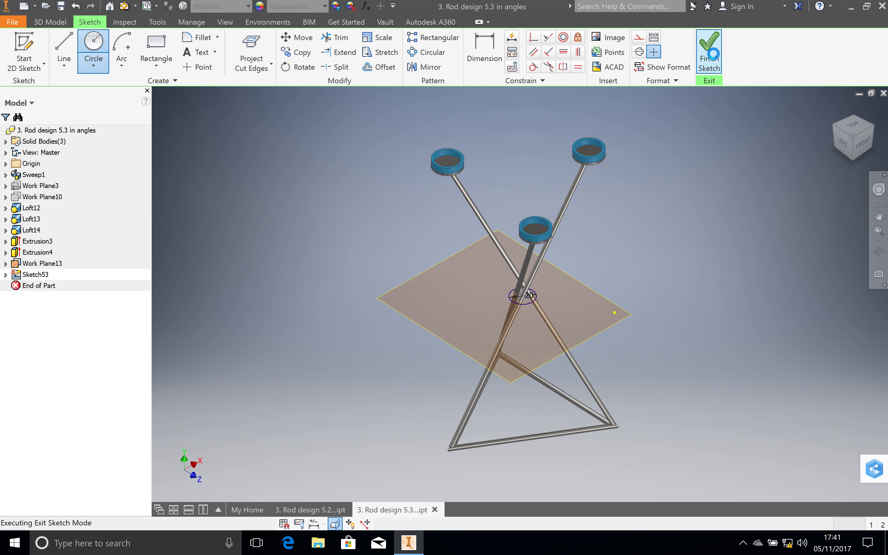
Reopen the circle sketch for editing and slice the graphics at its plane
{"action": "scroll", "coordinate": [524, 294], "scroll_direction": "up", "scroll_amount": 3}
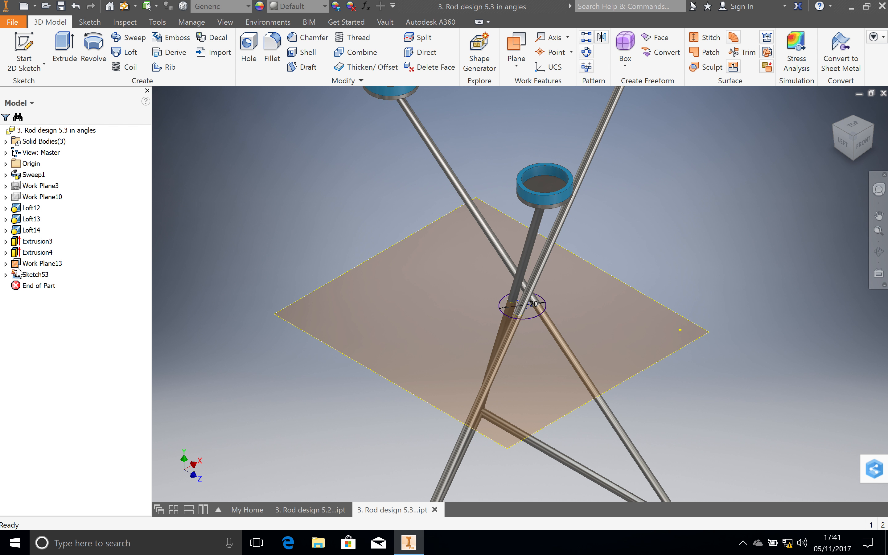
{"action": "double_click", "coordinate": [20, 276]}
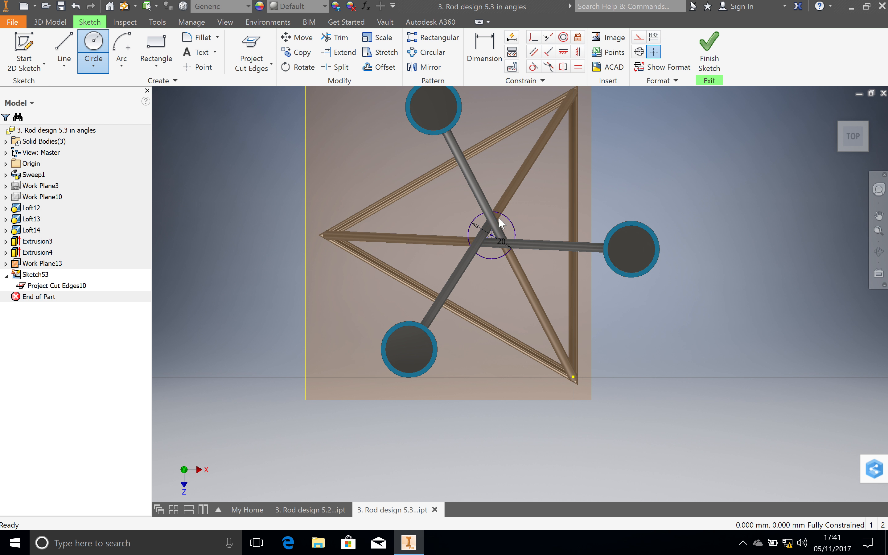
{"action": "scroll", "coordinate": [500, 220], "scroll_direction": "down", "scroll_amount": 3}
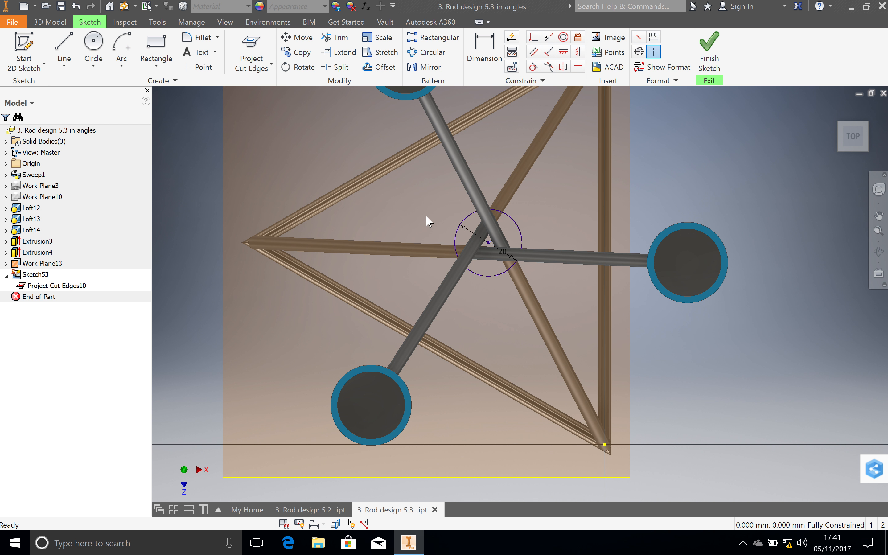
{"action": "right_click", "coordinate": [419, 218]}
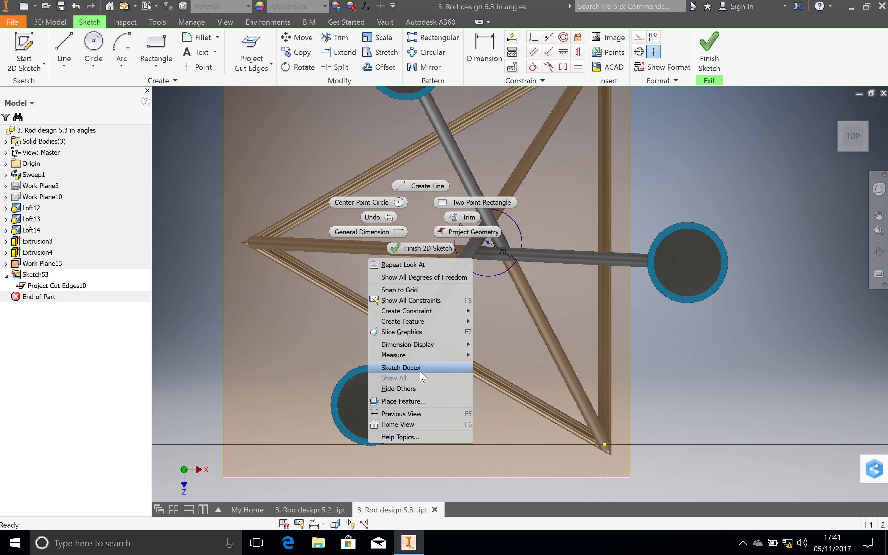
{"action": "left_click", "coordinate": [403, 332]}
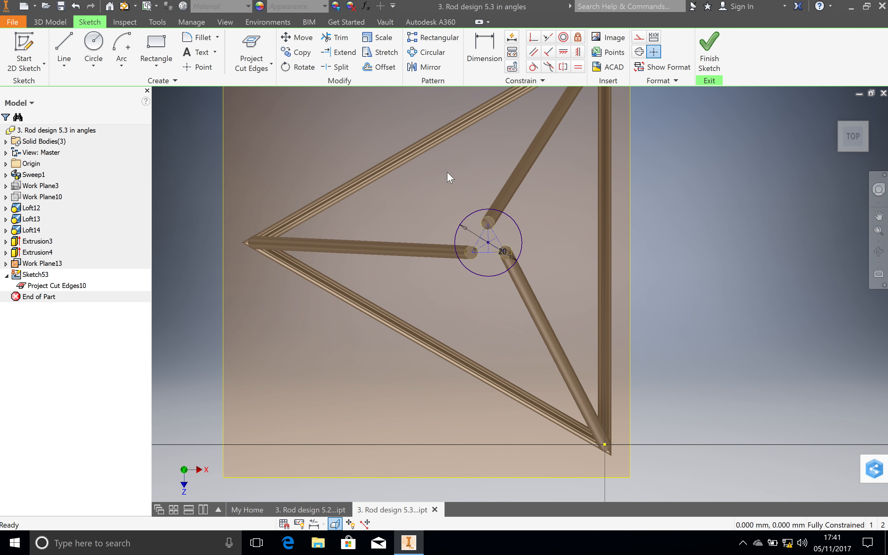
Select the circle together with all the construction geometry inside it and copy the selection
{"action": "left_click_drag", "start_coordinate": [436, 197], "coordinate": [543, 305]}
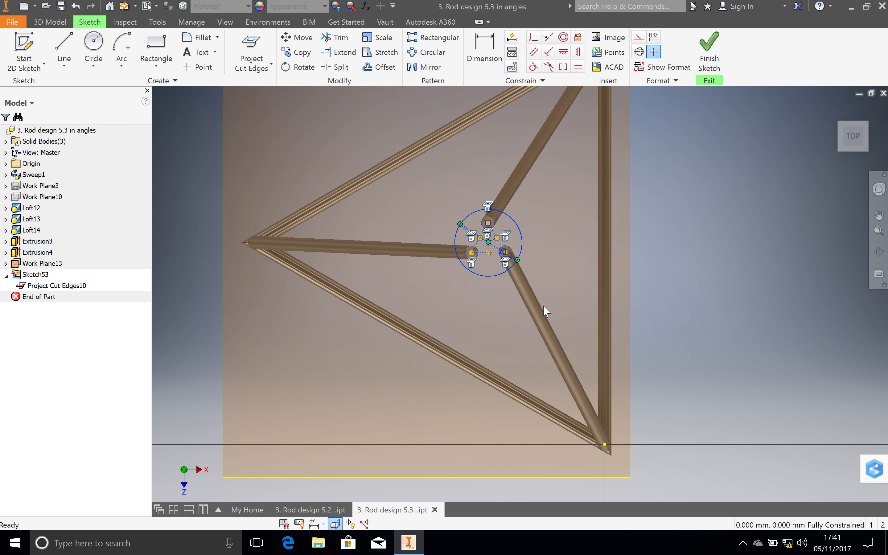
{"action": "right_click", "coordinate": [569, 301]}
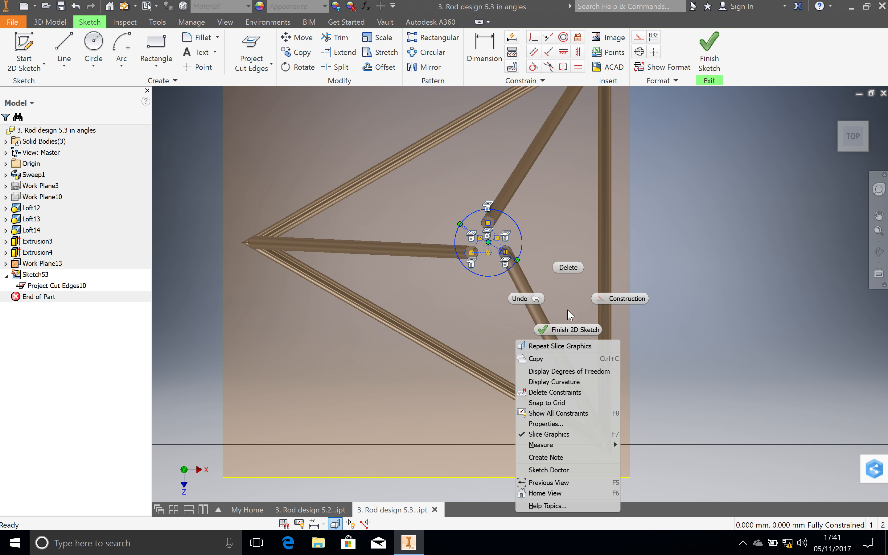
{"action": "left_click", "coordinate": [560, 362]}
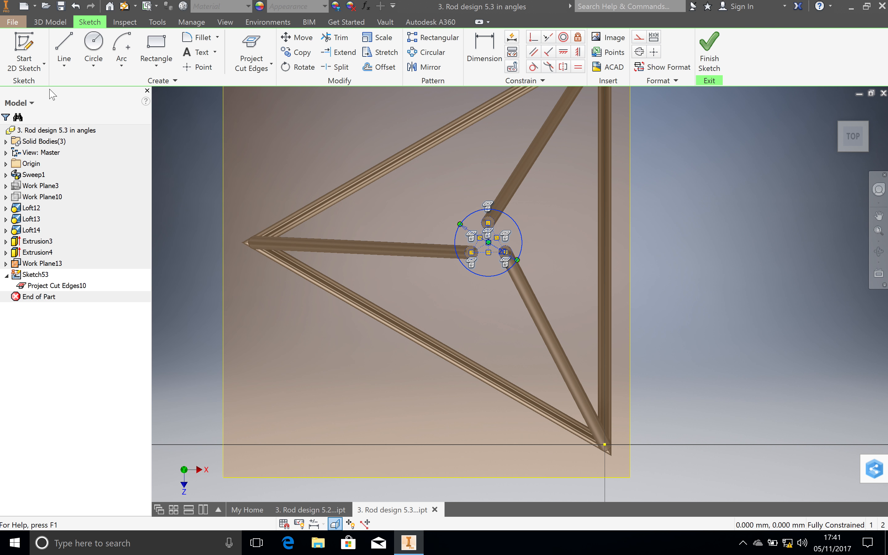
Create a new Standard (mm) part and start a 2D sketch on its XZ plane
{"action": "left_click", "coordinate": [41, 68]}
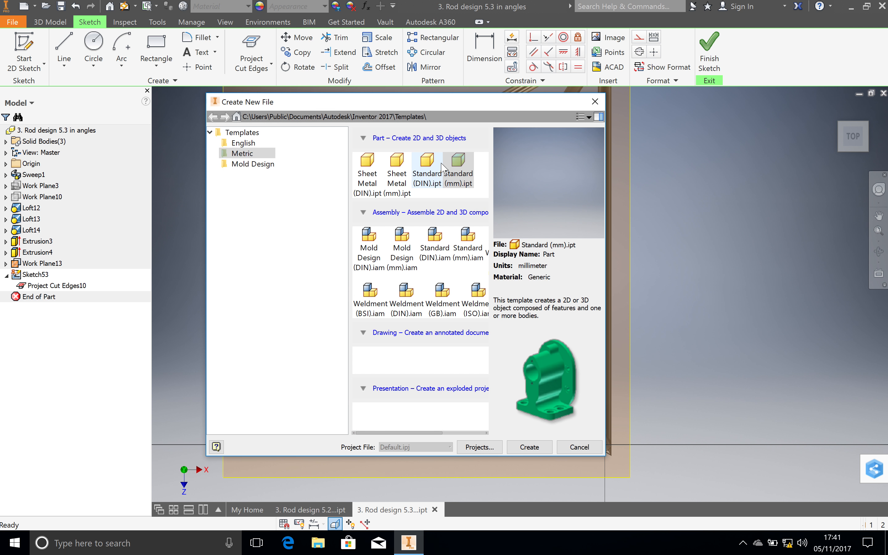
{"action": "left_click", "coordinate": [527, 451]}
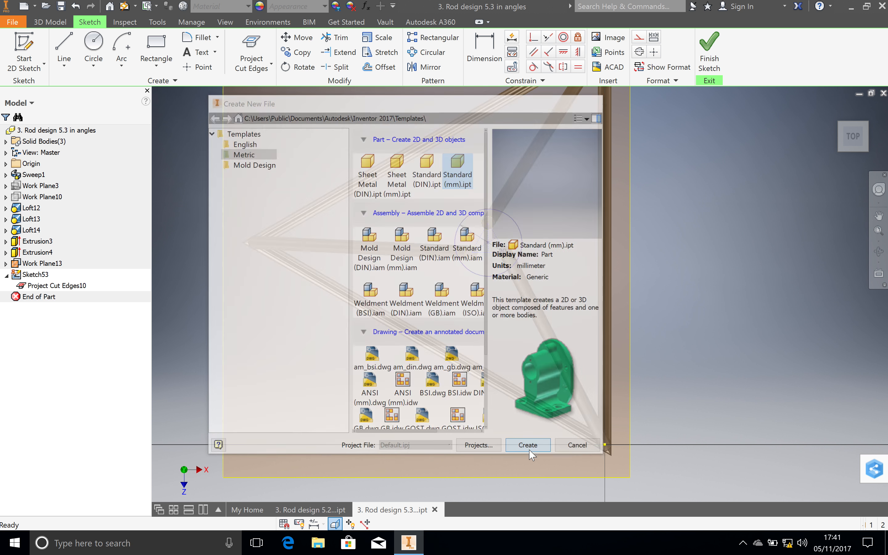
{"action": "left_click", "coordinate": [29, 69]}
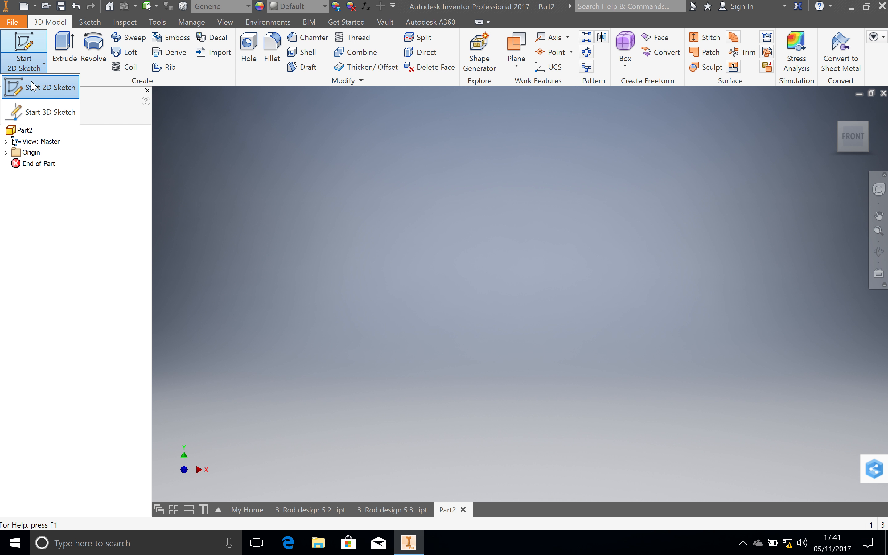
{"action": "left_click", "coordinate": [29, 87]}
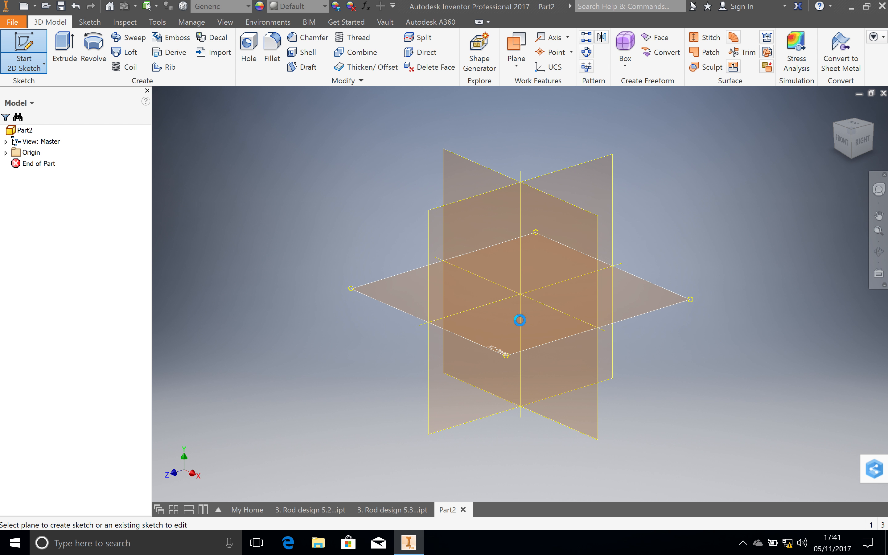
{"action": "left_click", "coordinate": [520, 318]}
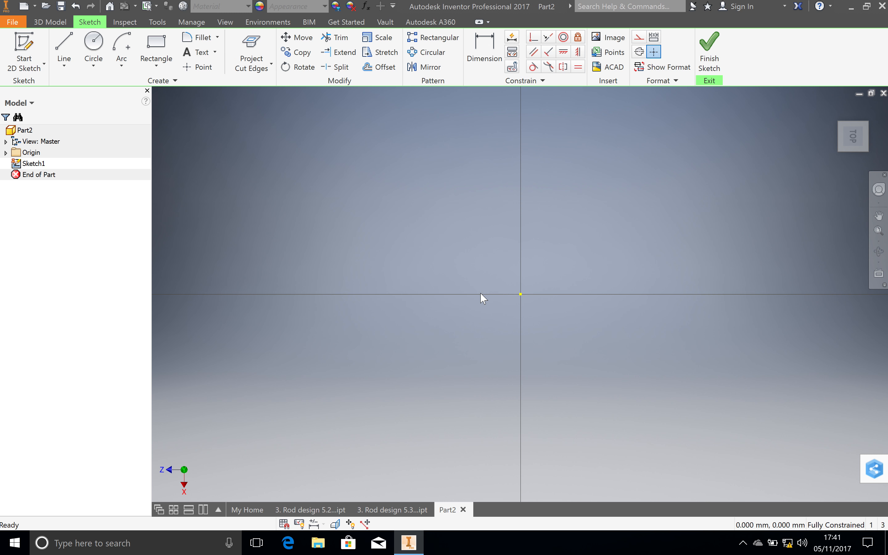
Paste the copied circle and its construction geometry into the sketch
{"action": "right_click", "coordinate": [481, 298]}
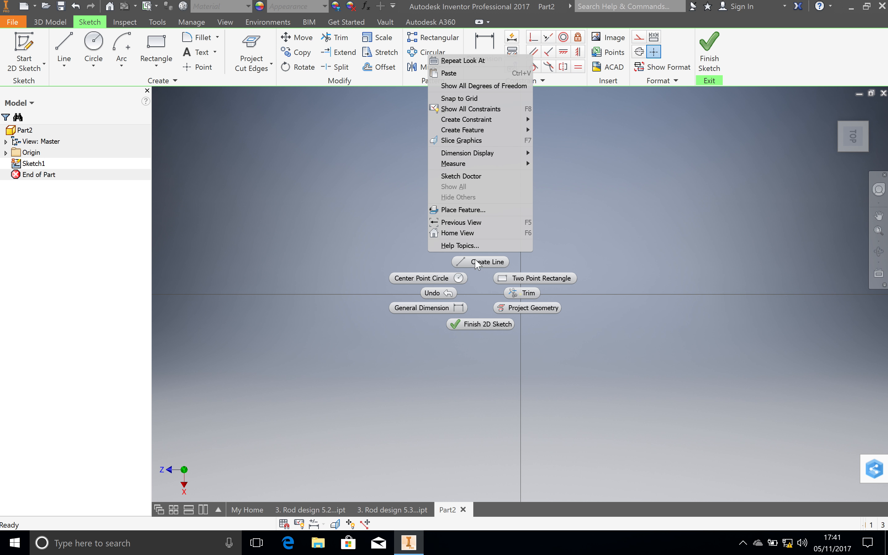
{"action": "left_click", "coordinate": [453, 75]}
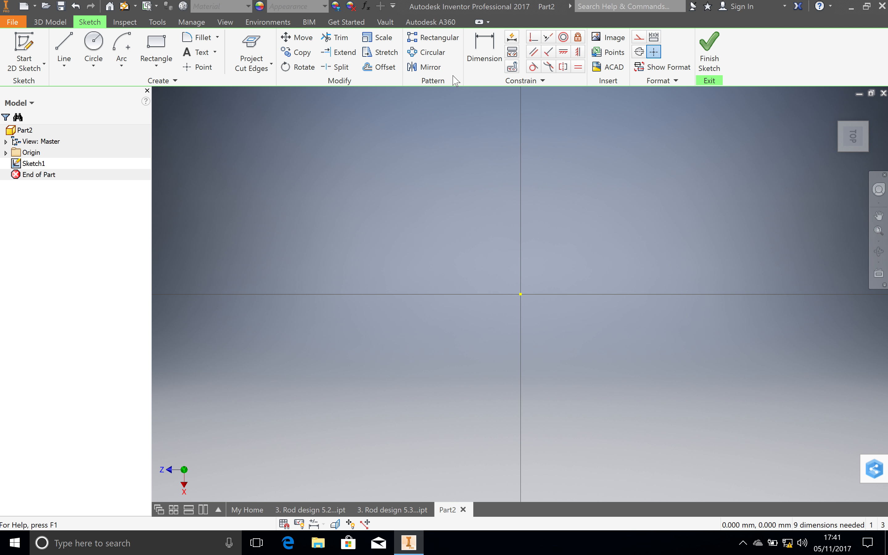
{"action": "left_click", "coordinate": [879, 230]}
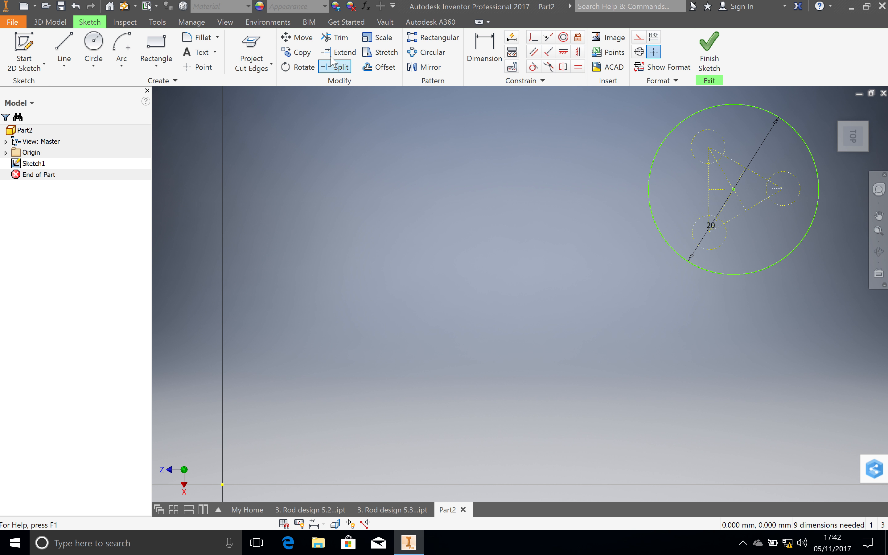
Move all the pasted geometry from the 20 mm circle's centre onto the sketch origin
{"action": "left_click", "coordinate": [307, 41]}
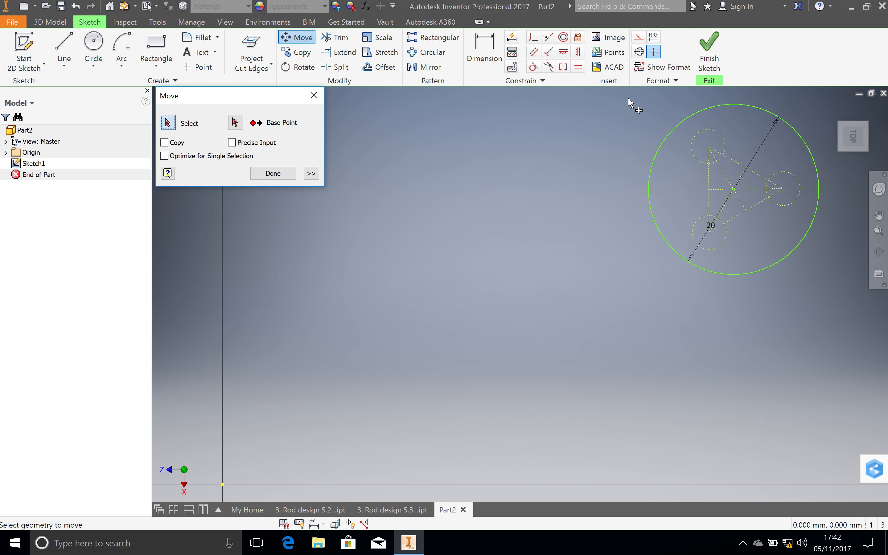
{"action": "left_click_drag", "start_coordinate": [624, 96], "coordinate": [852, 320]}
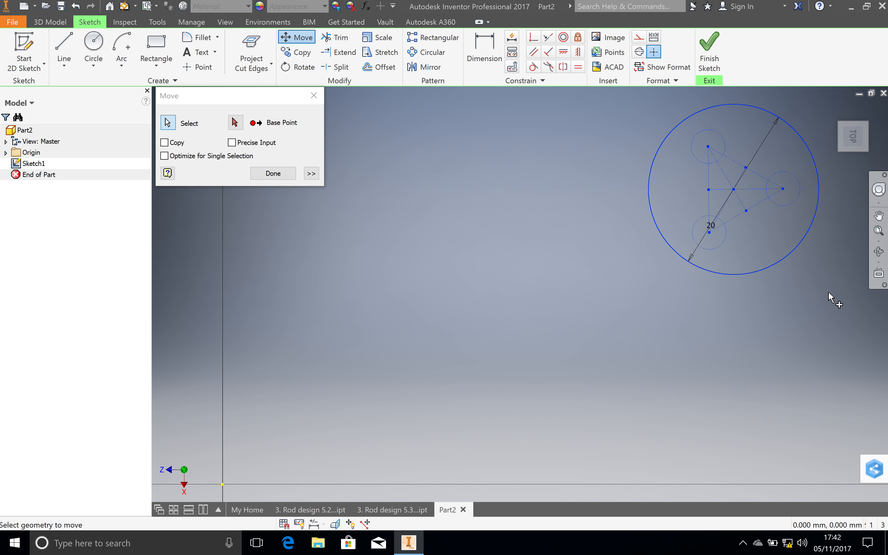
{"action": "left_click", "coordinate": [235, 123]}
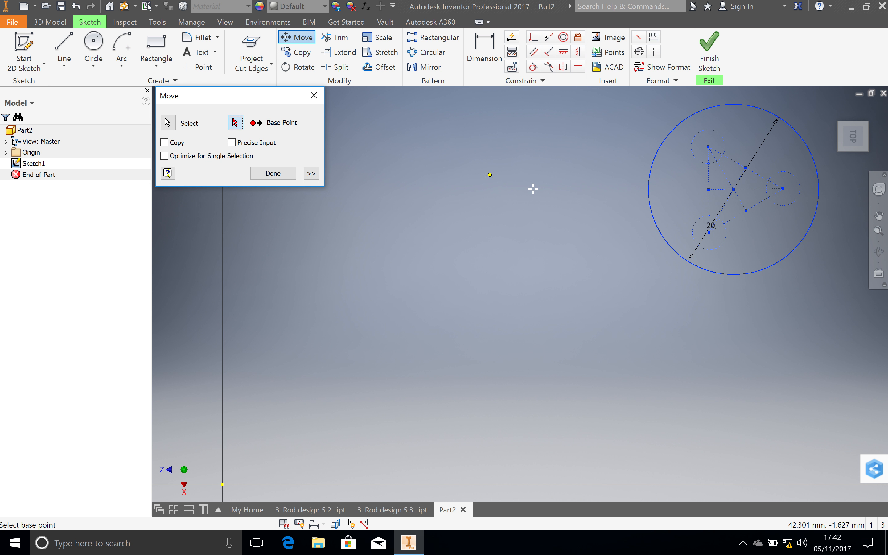
{"action": "left_click", "coordinate": [734, 189]}
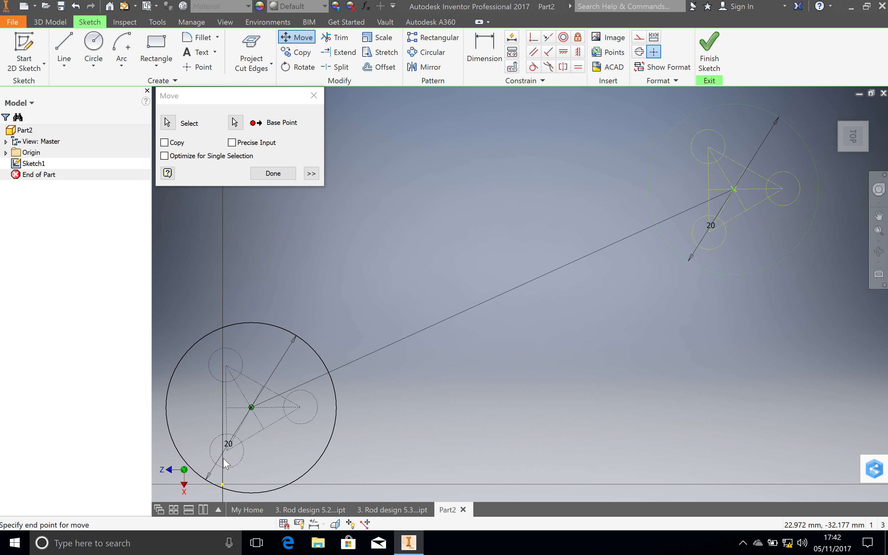
{"action": "left_click", "coordinate": [223, 484]}
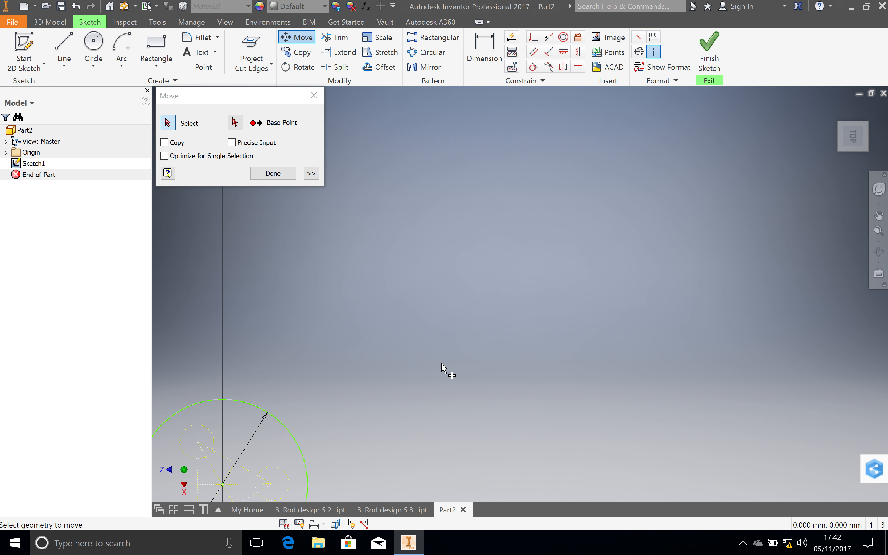
{"action": "left_click", "coordinate": [289, 175]}
Finish the sketch in the new part and the open sketch in the 3. Rod design 5.3 part
{"action": "left_click", "coordinate": [715, 56]}
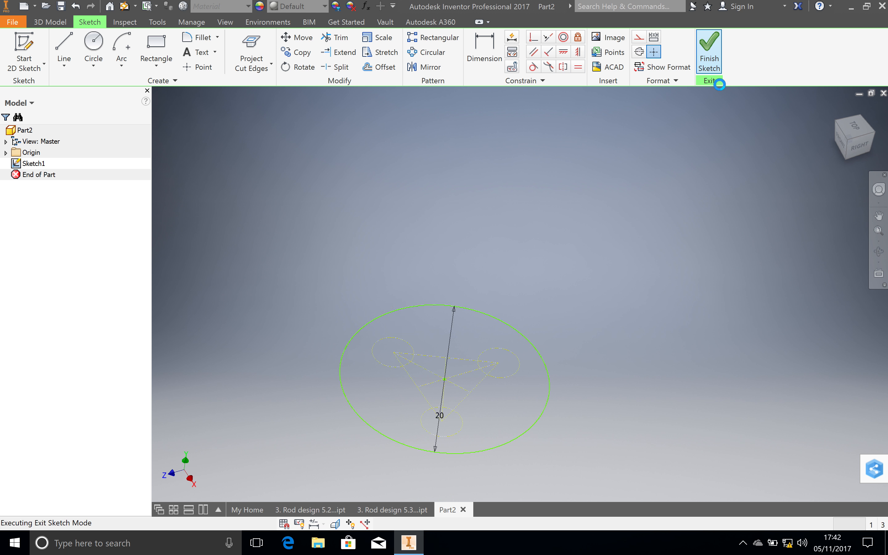
{"action": "left_click", "coordinate": [404, 511]}
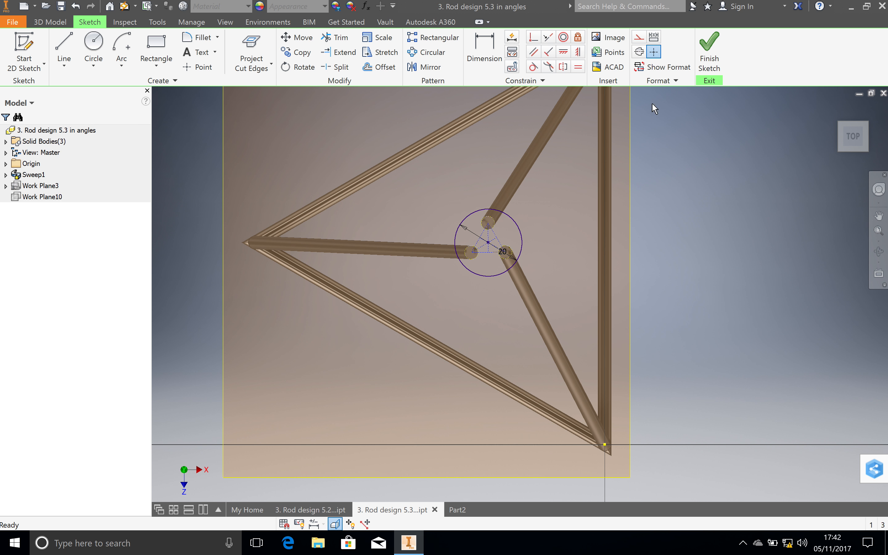
{"action": "left_click", "coordinate": [708, 52]}
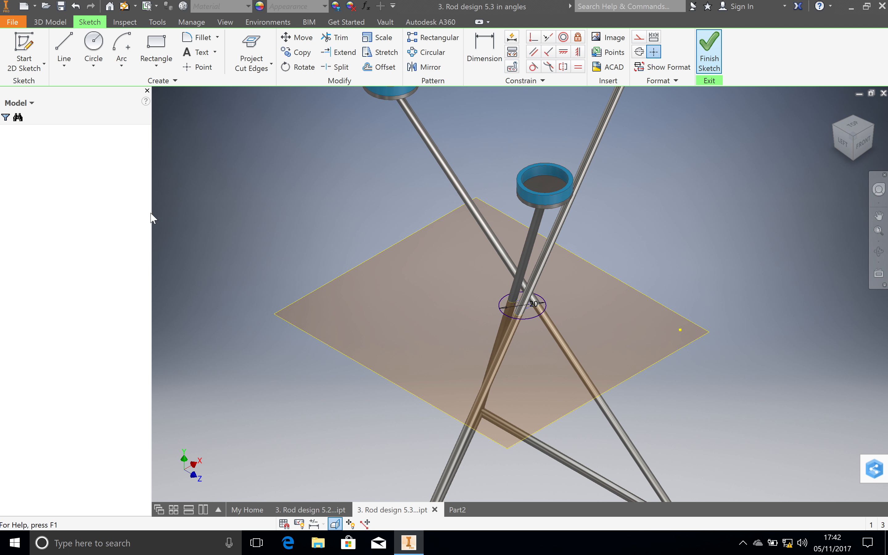
Create a work plane offset upwards from the plane that carries the 20 mm circle
{"action": "left_click", "coordinate": [529, 63]}
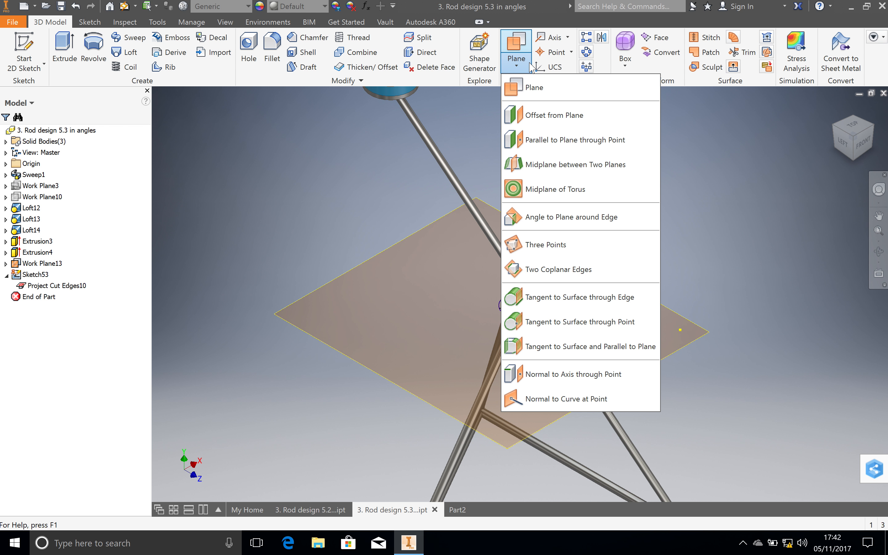
{"action": "left_click", "coordinate": [544, 113]}
{"action": "left_click", "coordinate": [350, 353]}
{"action": "left_click_drag", "start_coordinate": [348, 348], "coordinate": [356, 335]}
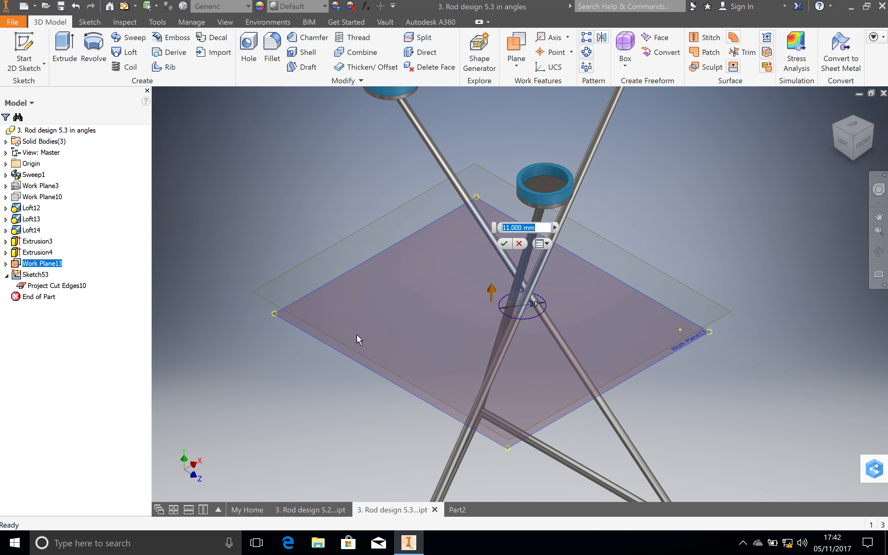
{"action": "key", "text": "Return"}
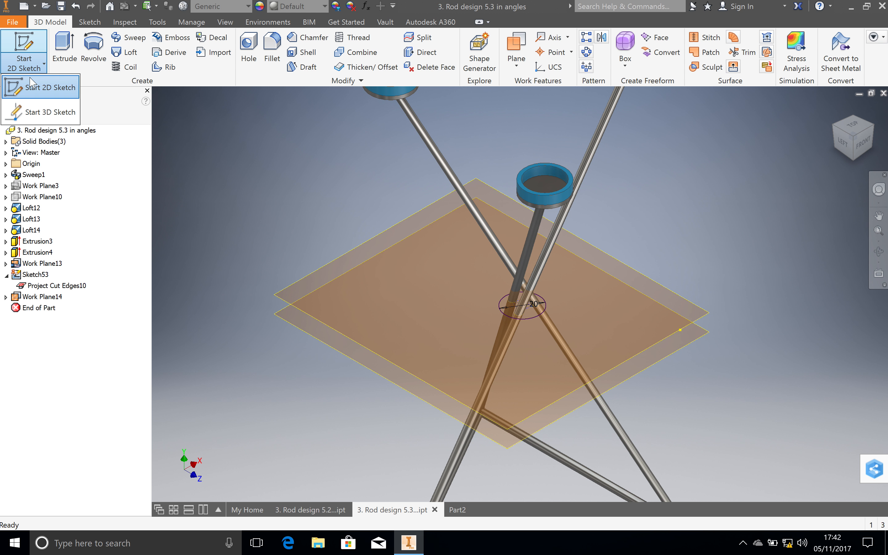
Start a 2D sketch on the new upper work plane
{"action": "left_click", "coordinate": [21, 56]}
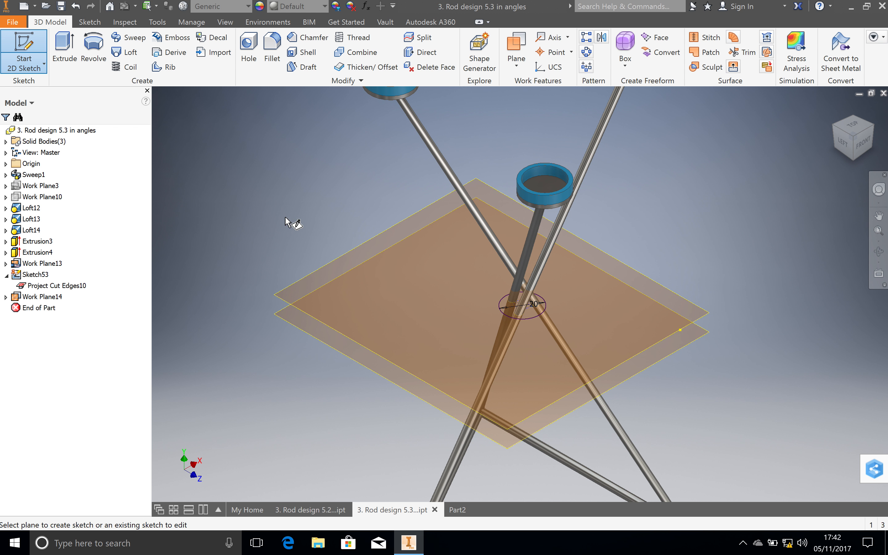
{"action": "left_click", "coordinate": [336, 263]}
{"action": "left_click", "coordinate": [495, 238]}
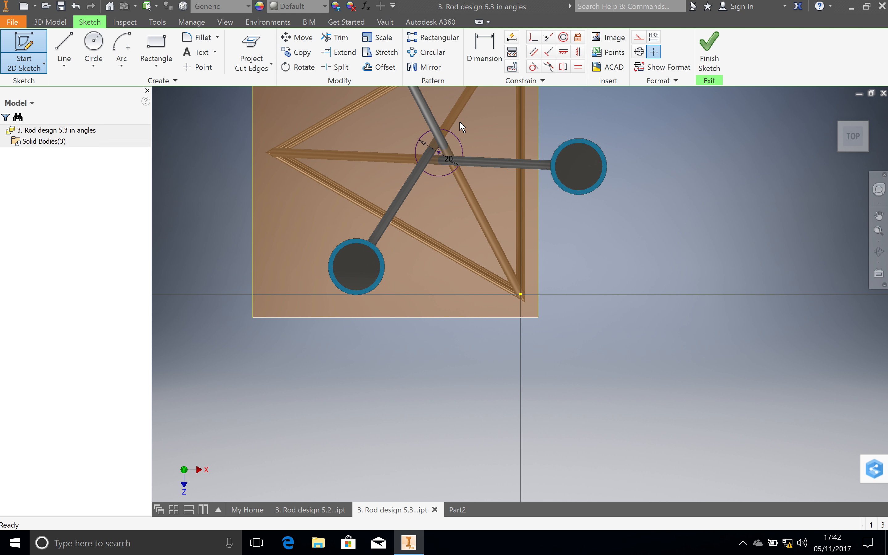
{"action": "scroll", "coordinate": [459, 124], "scroll_direction": "up", "scroll_amount": 5}
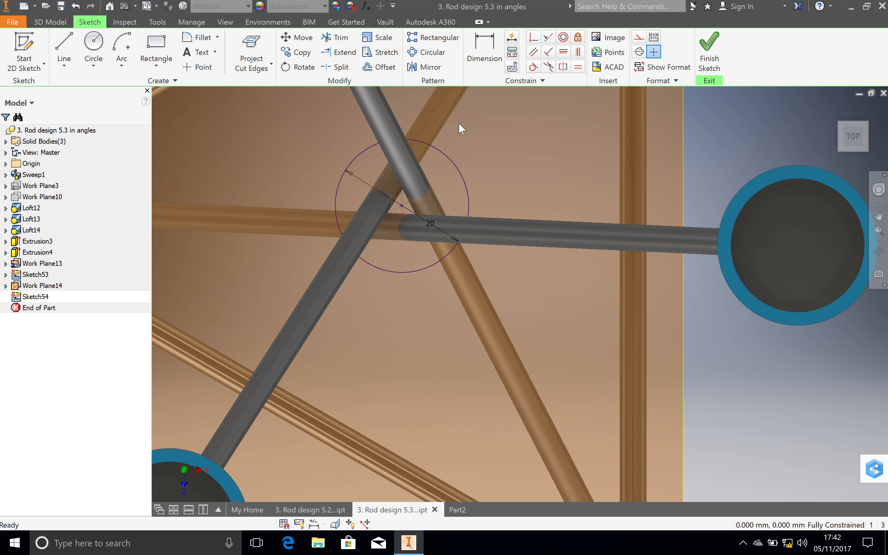
Slice the graphics at the sketch plane and project the rods' cut edges as construction geometry
{"action": "right_click", "coordinate": [460, 129]}
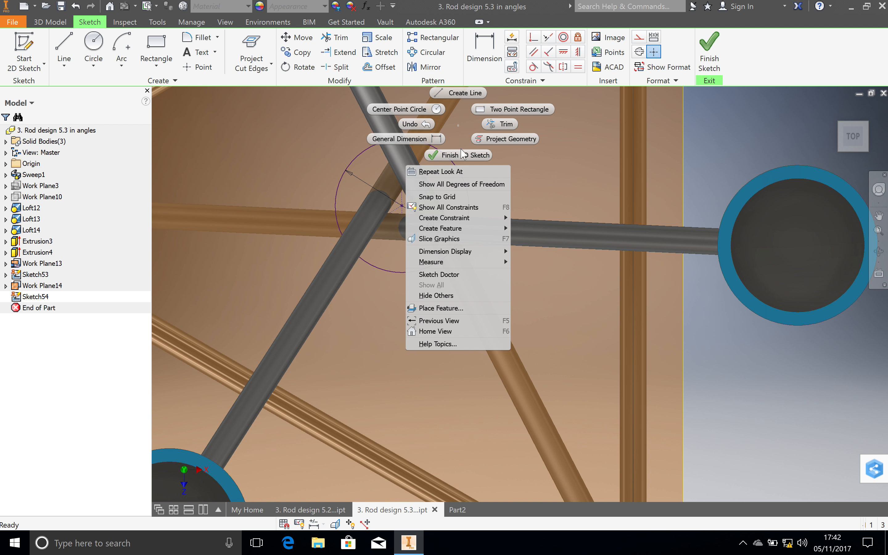
{"action": "left_click", "coordinate": [458, 239]}
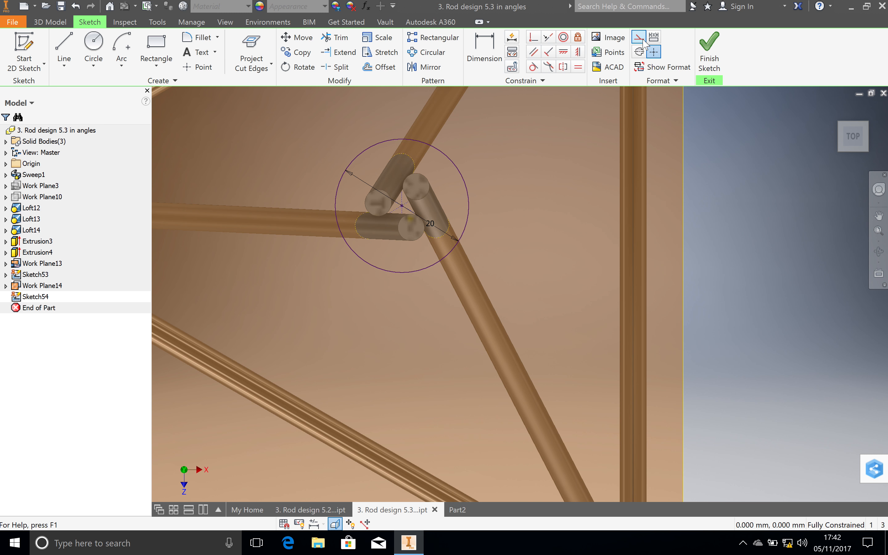
{"action": "left_click", "coordinate": [253, 44]}
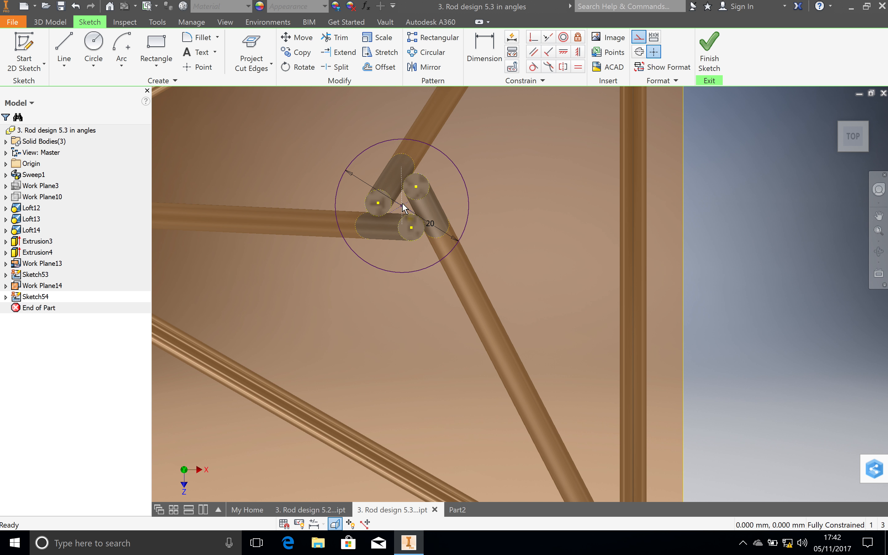
{"action": "scroll", "coordinate": [403, 204], "scroll_direction": "down", "scroll_amount": 3}
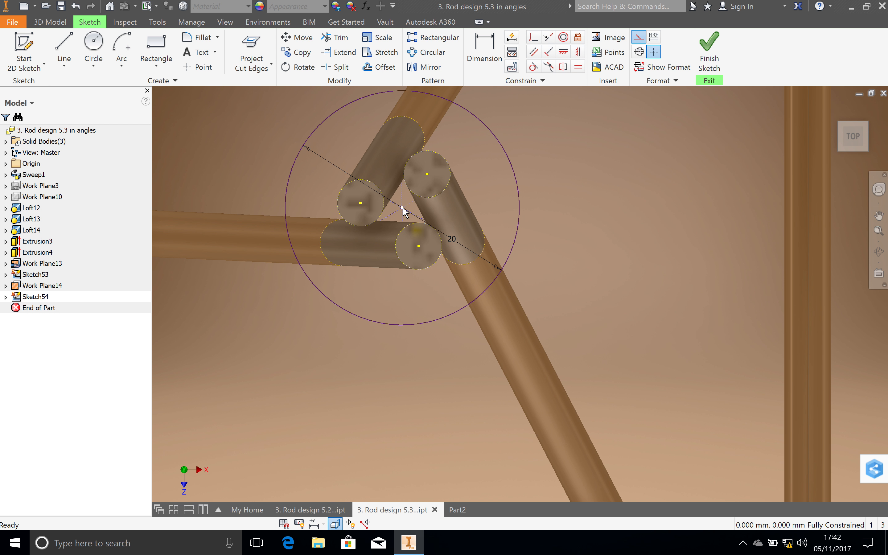
Draw a 15 mm diameter regular circle concentric with the 20 mm circle between the rods
{"action": "left_click", "coordinate": [94, 46]}
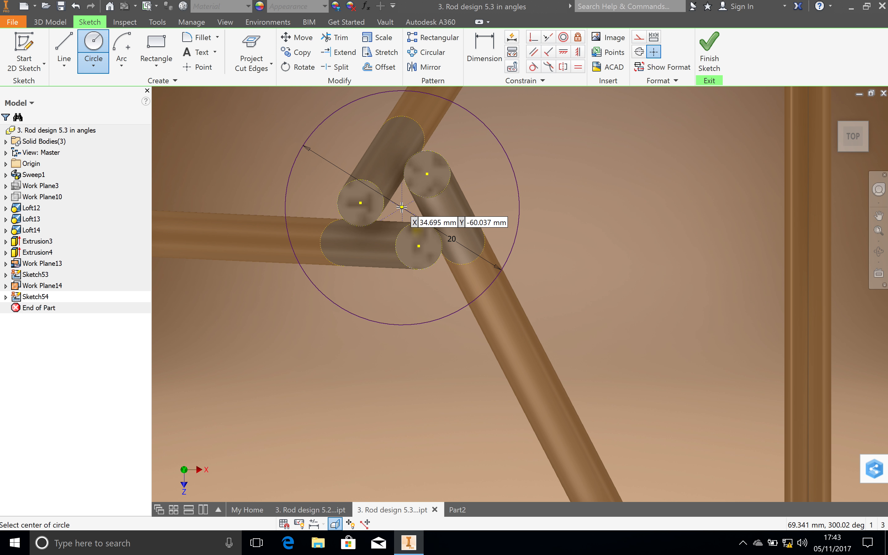
{"action": "left_click", "coordinate": [402, 208]}
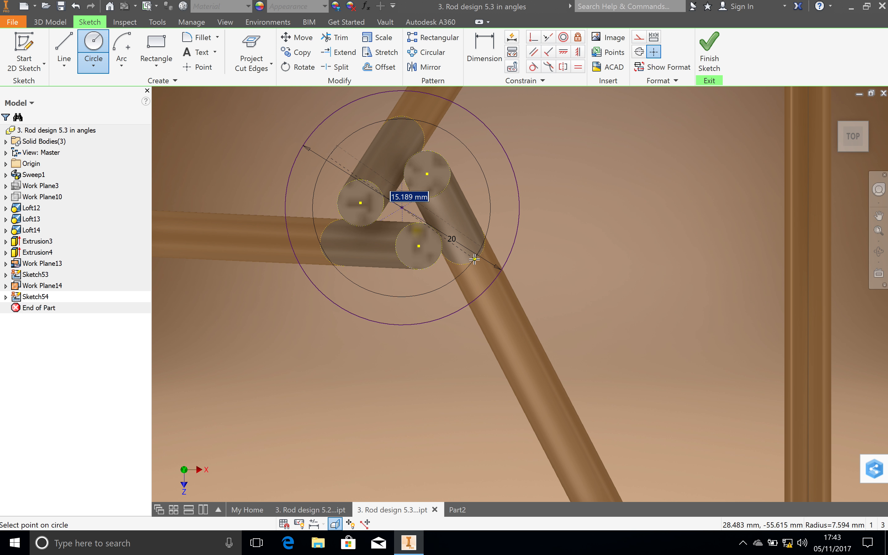
{"action": "type", "text": "15"}
{"action": "key", "text": "Return"}
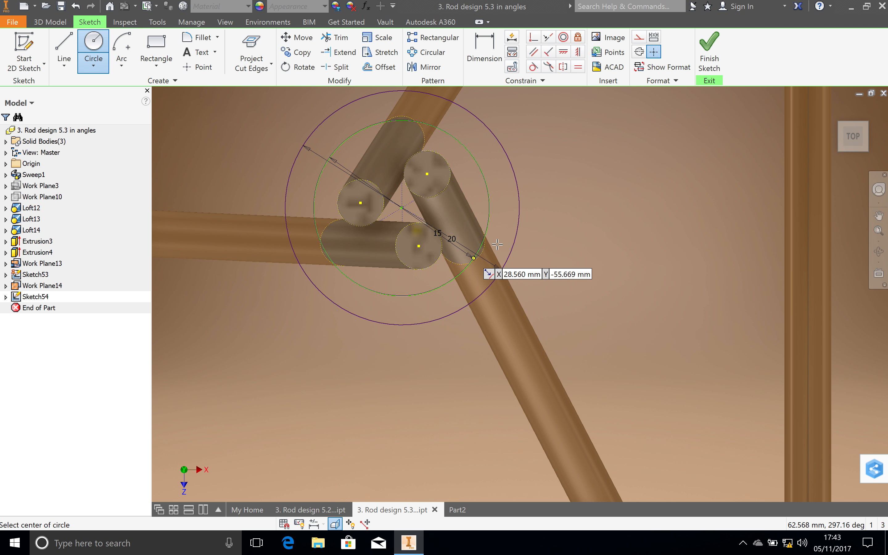
{"action": "key", "text": "Escape"}
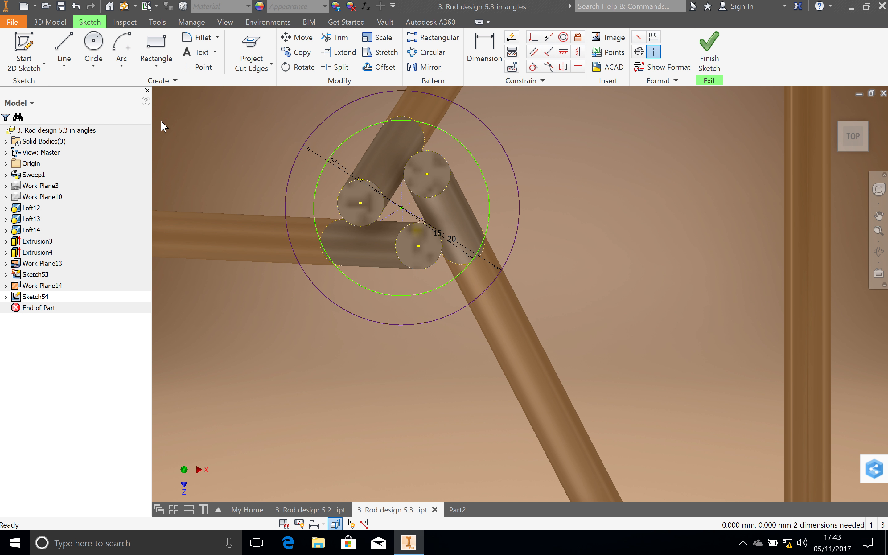
Copy the 15 mm circle together with the projected rod sections, and finish the sketch
{"action": "mouse_move", "coordinate": [279, 102]}
{"action": "left_mouse_down"}
{"action": "mouse_move", "coordinate": [502, 275]}
{"action": "mouse_move", "coordinate": [540, 334]}
{"action": "left_mouse_up"}
{"action": "right_click", "coordinate": [539, 333]}
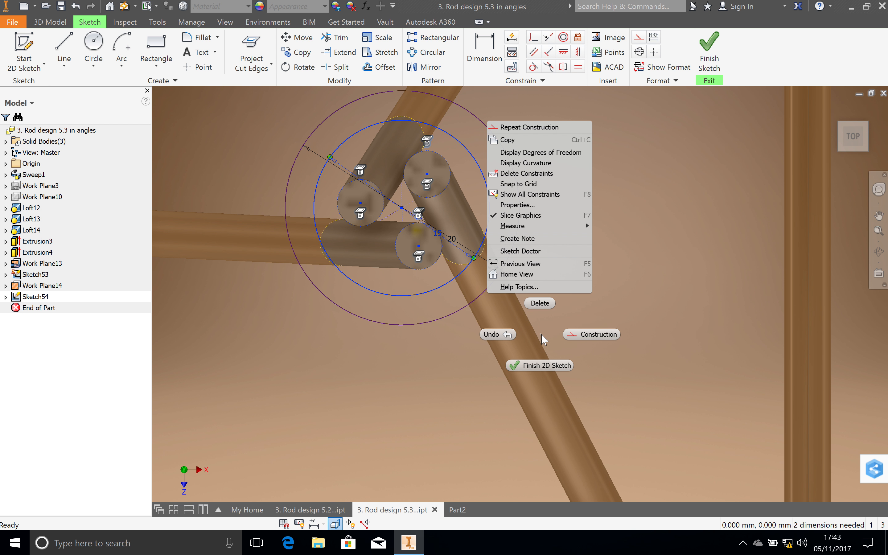
{"action": "left_click", "coordinate": [505, 140]}
{"action": "left_click", "coordinate": [707, 49]}
Switch to Part2 and create a work plane offset upwards from its XZ plane
{"action": "left_click", "coordinate": [457, 509]}
{"action": "left_click", "coordinate": [6, 152]}
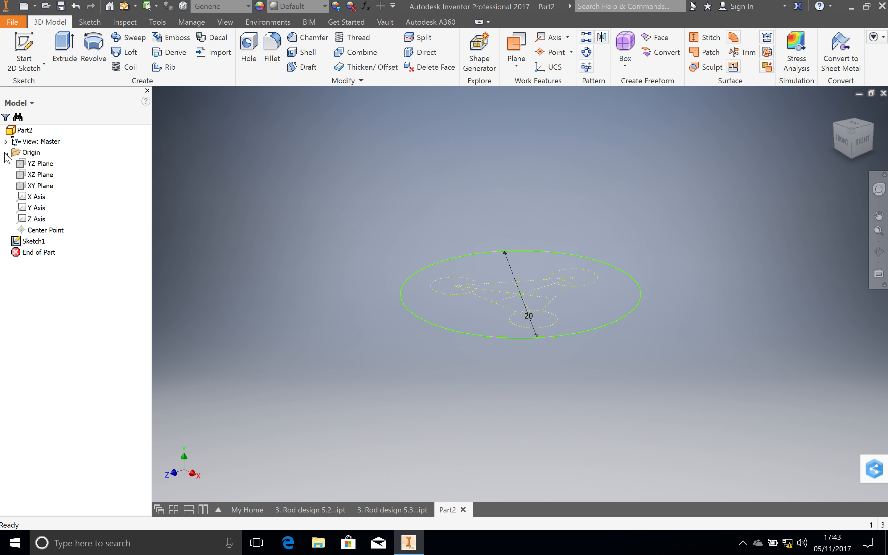
{"action": "left_click", "coordinate": [36, 174]}
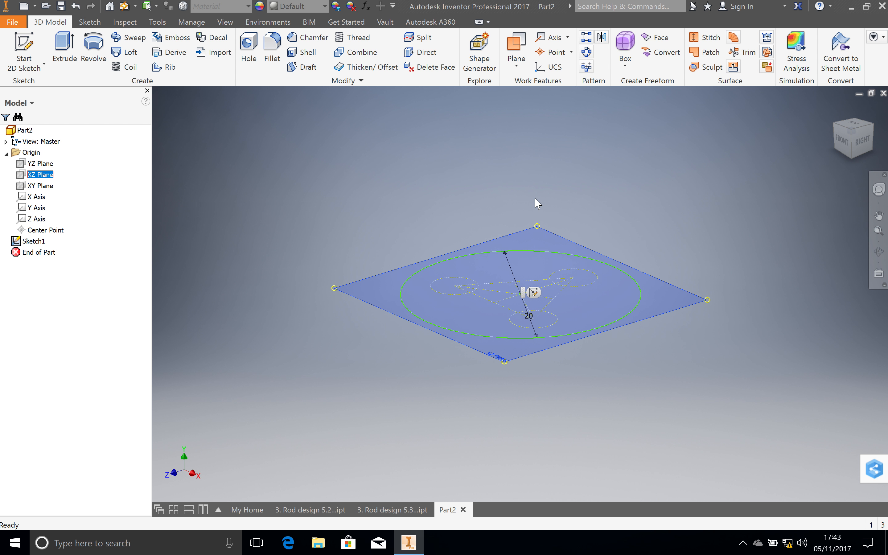
{"action": "left_click", "coordinate": [517, 61]}
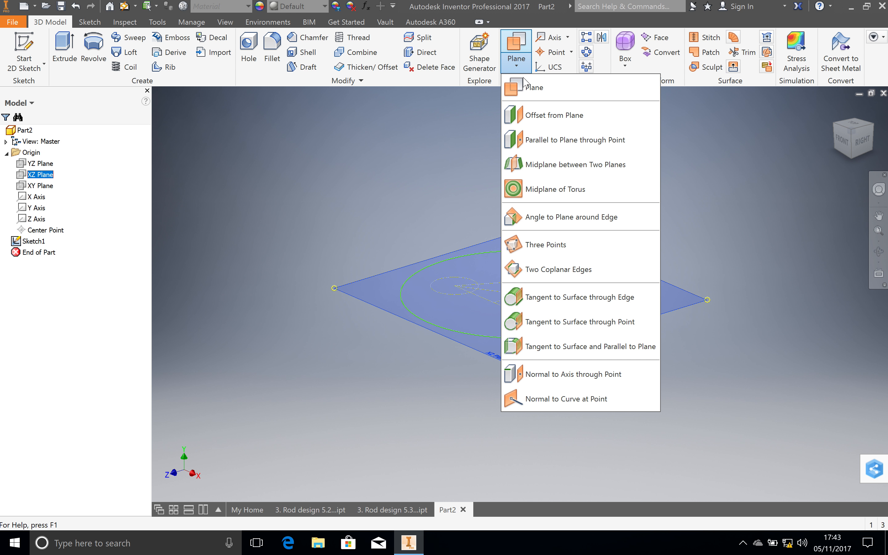
{"action": "left_click", "coordinate": [537, 114]}
{"action": "left_click_drag", "start_coordinate": [377, 281], "coordinate": [377, 266]}
{"action": "type", "text": "50"}
{"action": "key", "text": "Return"}
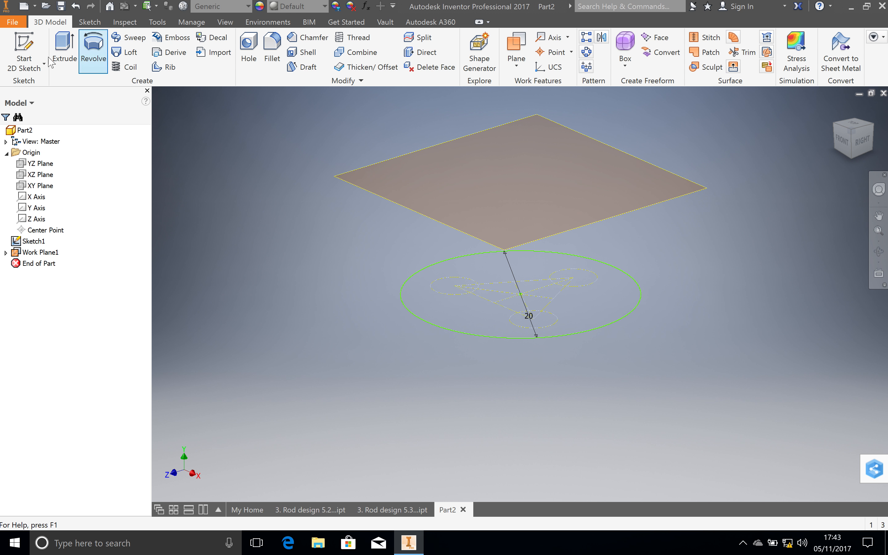
Start a 2D sketch on the offset work plane and paste the copied 15 mm circle with its rod sections
{"action": "left_click", "coordinate": [24, 70]}
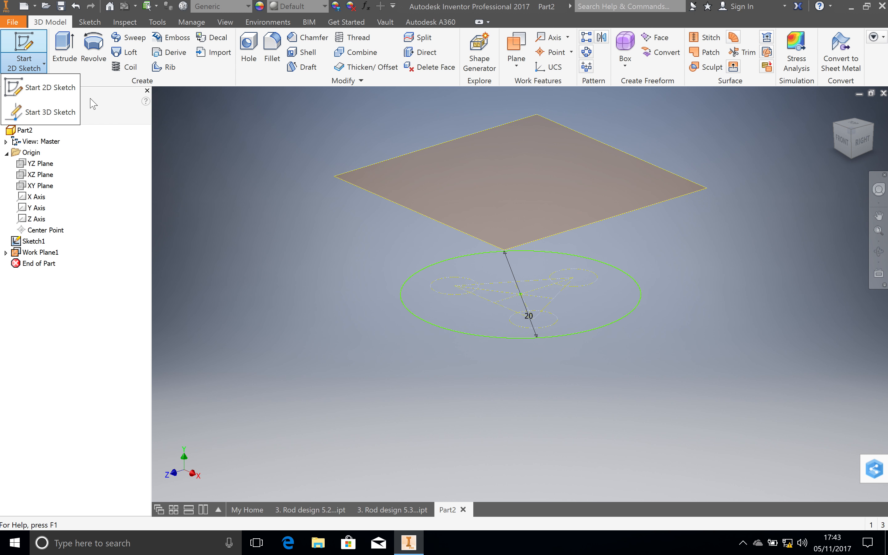
{"action": "left_click", "coordinate": [40, 87]}
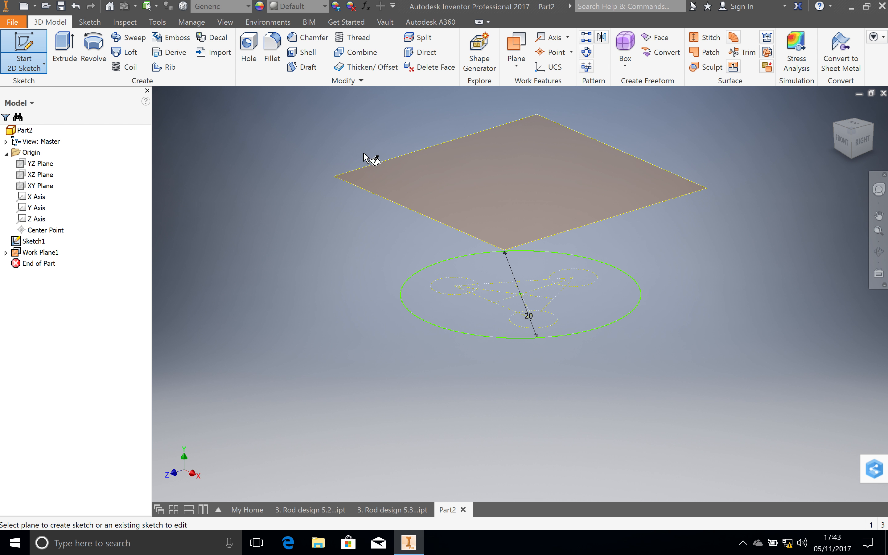
{"action": "left_click", "coordinate": [381, 162]}
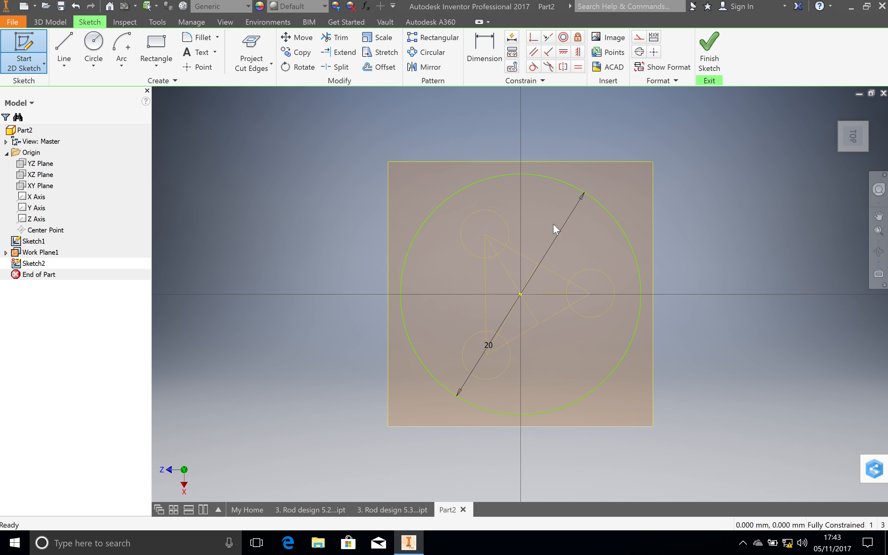
{"action": "right_click", "coordinate": [556, 229]}
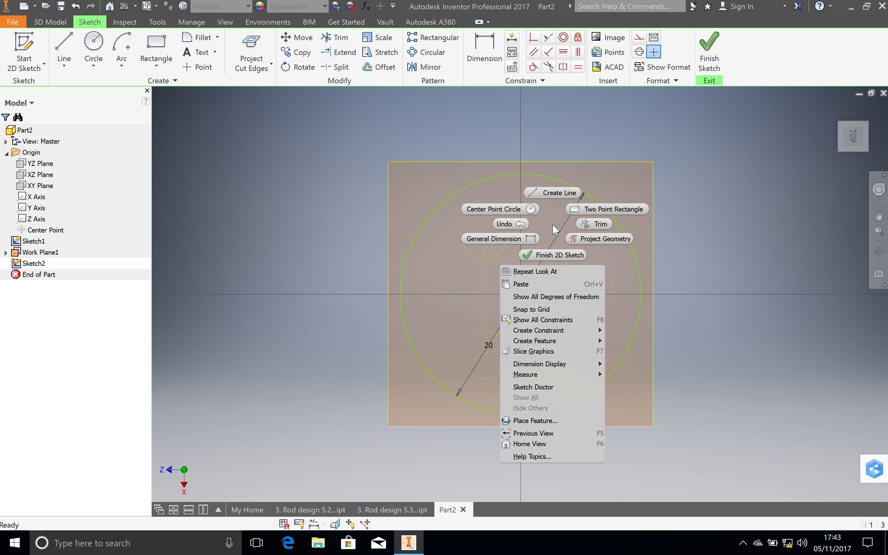
{"action": "left_click", "coordinate": [531, 285]}
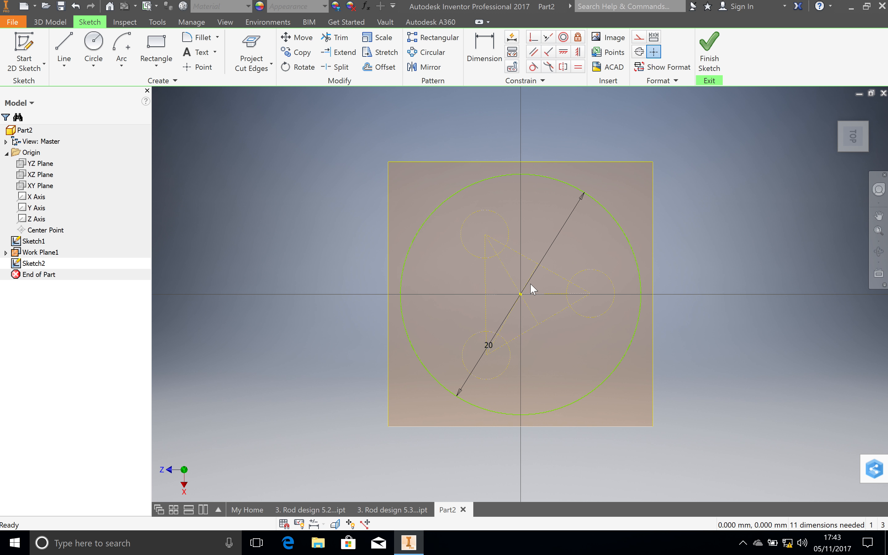
Move the pasted 15 mm circle and rod sections from the circle's centre onto the sketch origin, and finish the sketch
{"action": "left_click", "coordinate": [876, 230]}
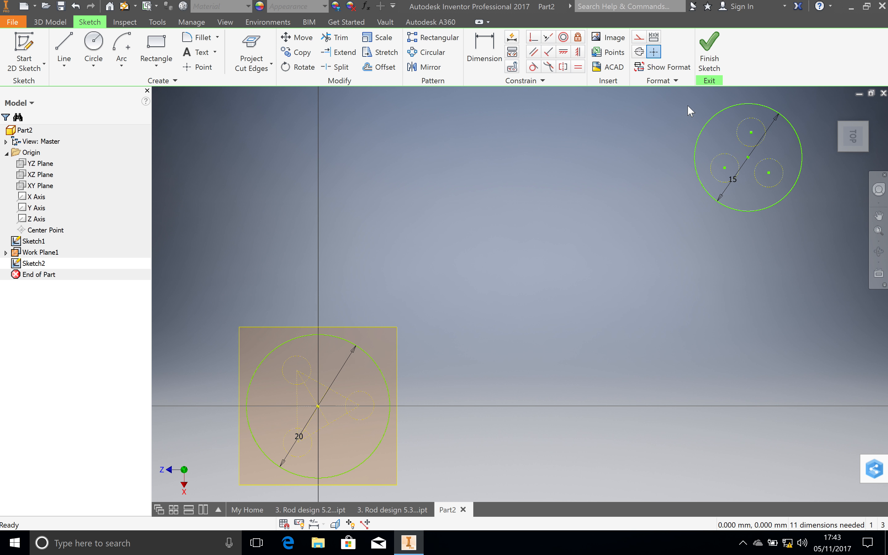
{"action": "left_click_drag", "start_coordinate": [685, 92], "coordinate": [816, 238]}
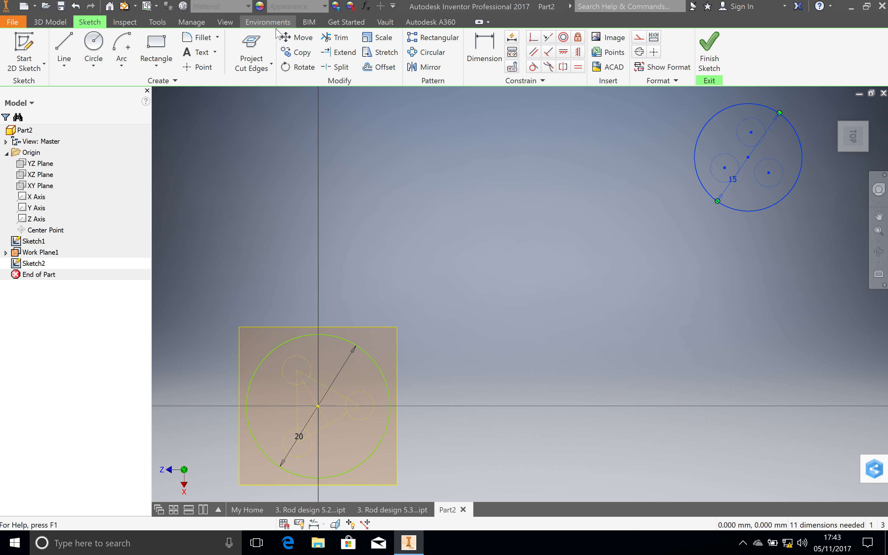
{"action": "left_click", "coordinate": [299, 38]}
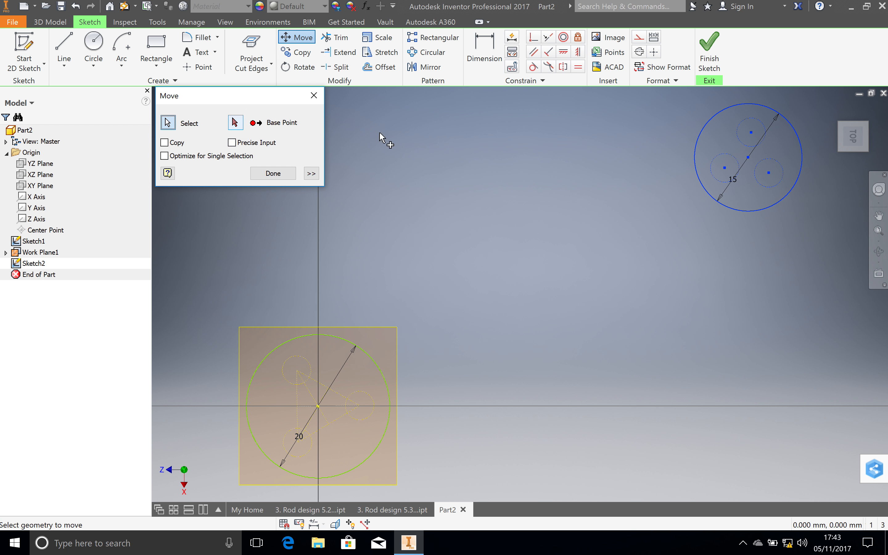
{"action": "left_click", "coordinate": [235, 123]}
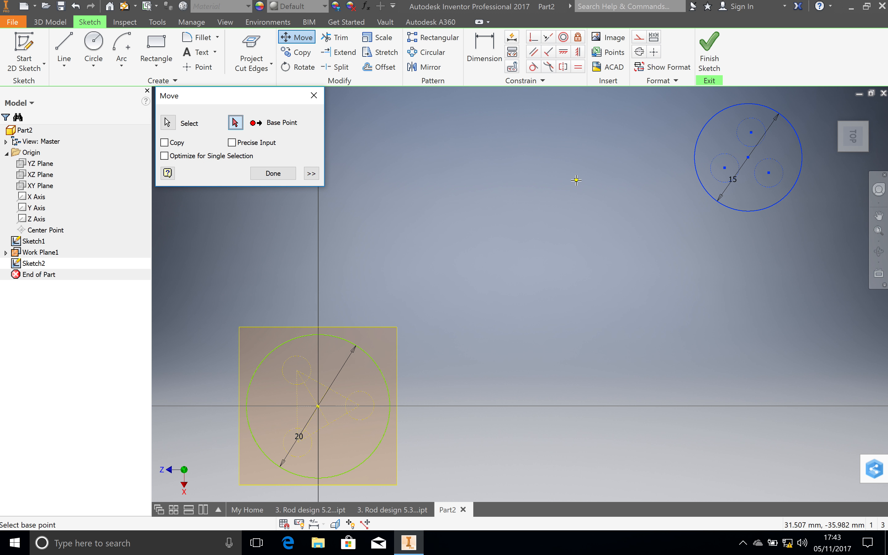
{"action": "left_click", "coordinate": [749, 158]}
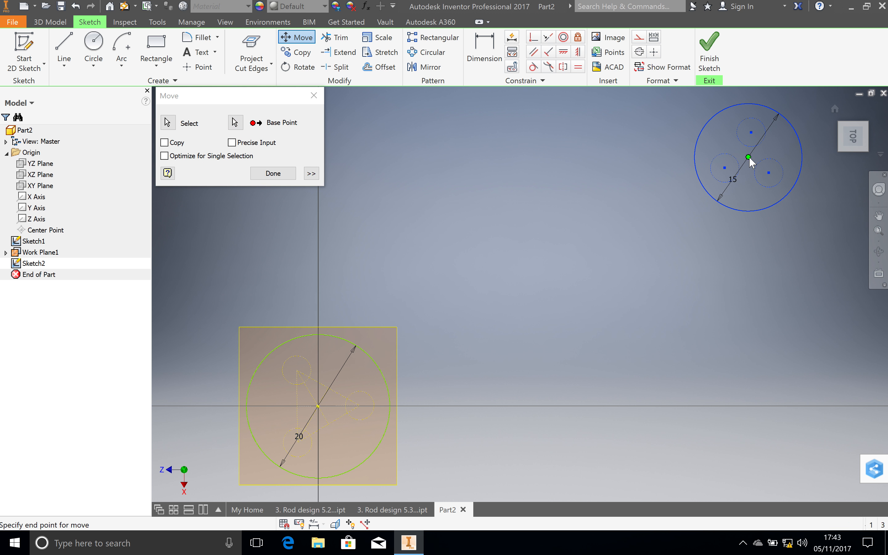
{"action": "left_click", "coordinate": [318, 406]}
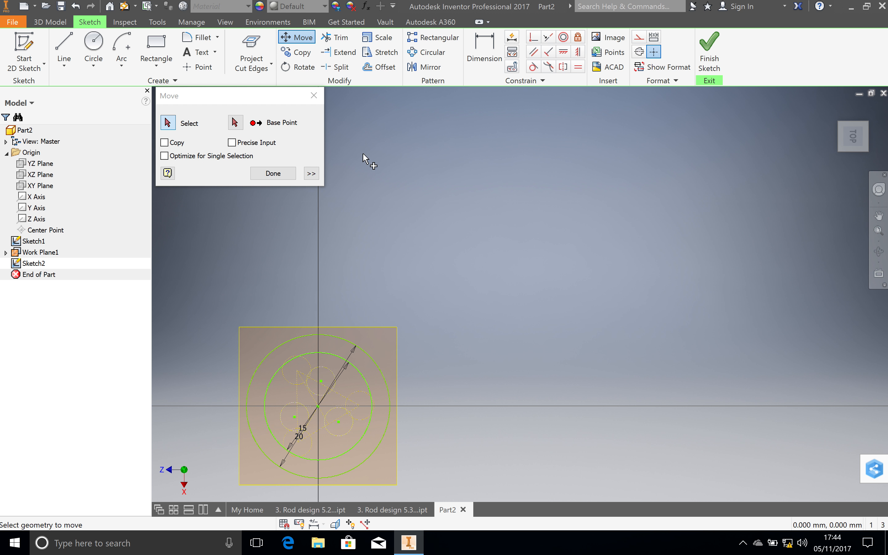
{"action": "left_click", "coordinate": [273, 173]}
{"action": "left_click", "coordinate": [718, 70]}
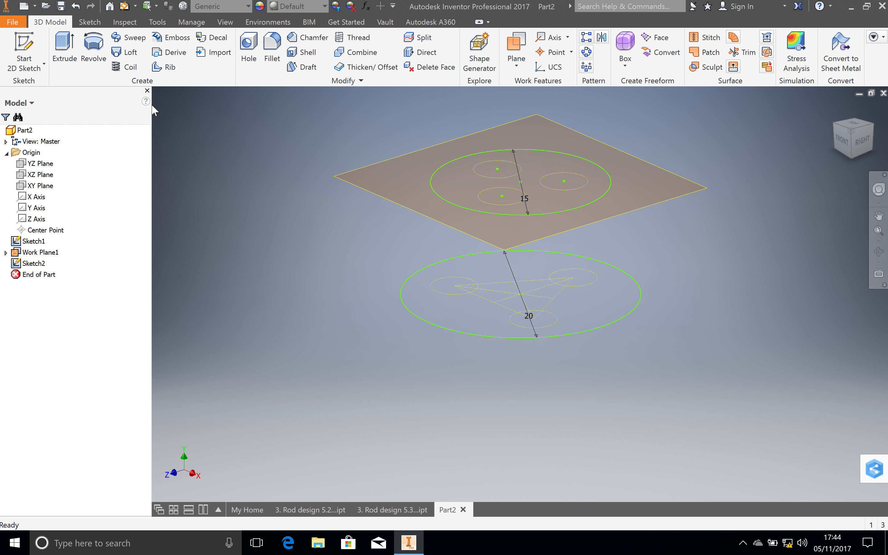
Loft a solid between the 20 mm circle in Sketch1 and the 15 mm circle in Sketch2
{"action": "left_click", "coordinate": [125, 52]}
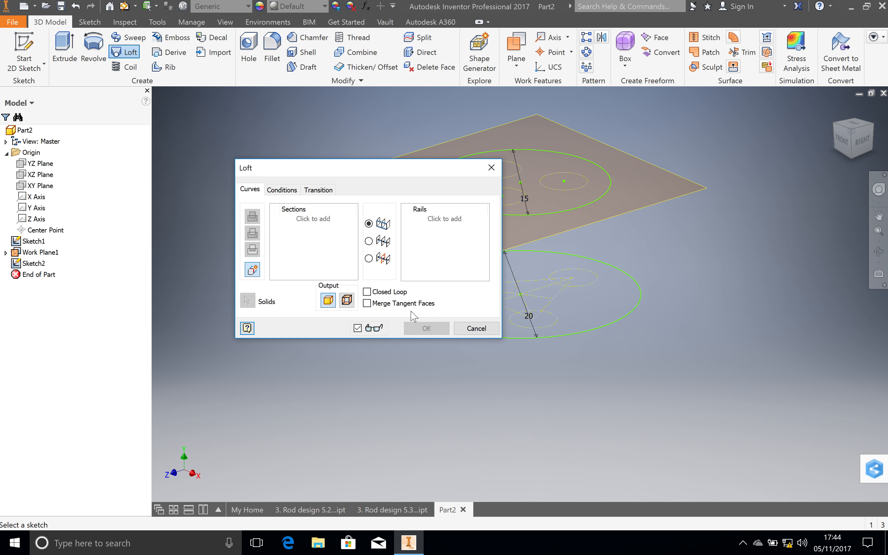
{"action": "left_click", "coordinate": [584, 337]}
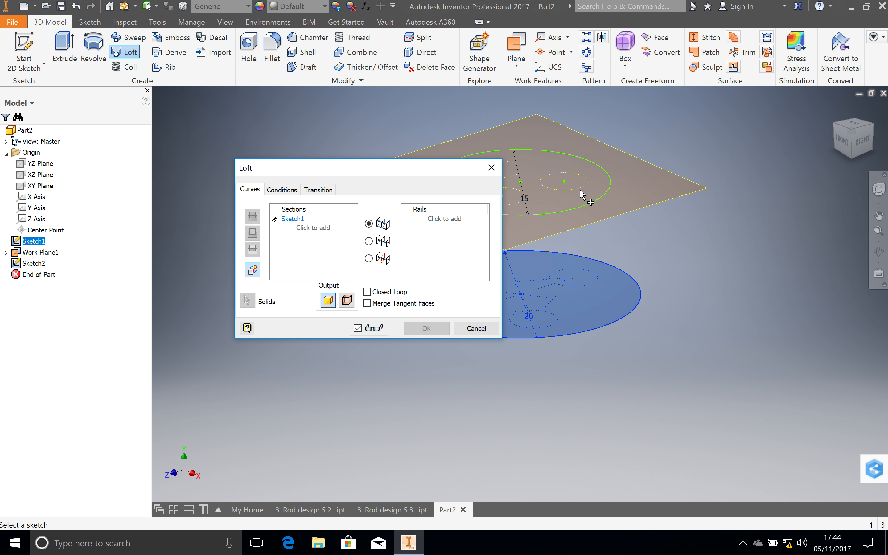
{"action": "left_click", "coordinate": [587, 210]}
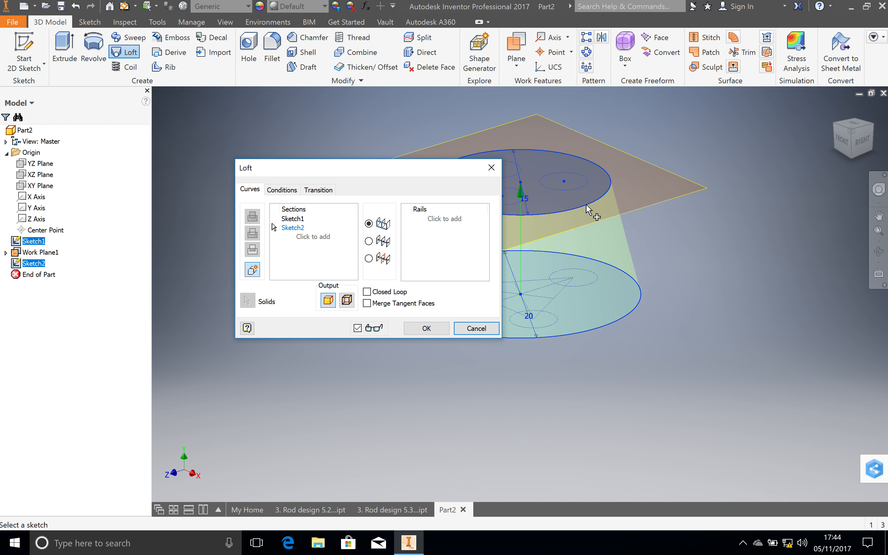
{"action": "left_click", "coordinate": [427, 328]}
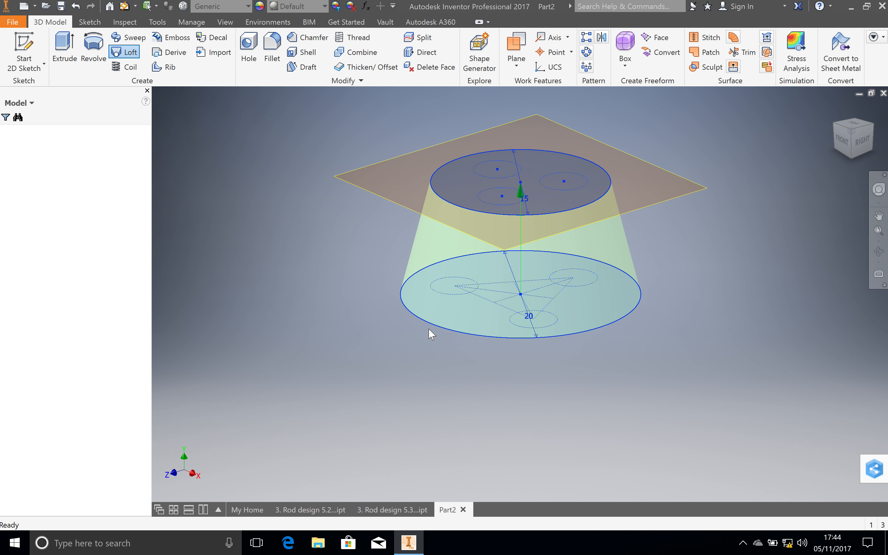
Hide the offset work plane above the lofted body
{"action": "left_click", "coordinate": [366, 191]}
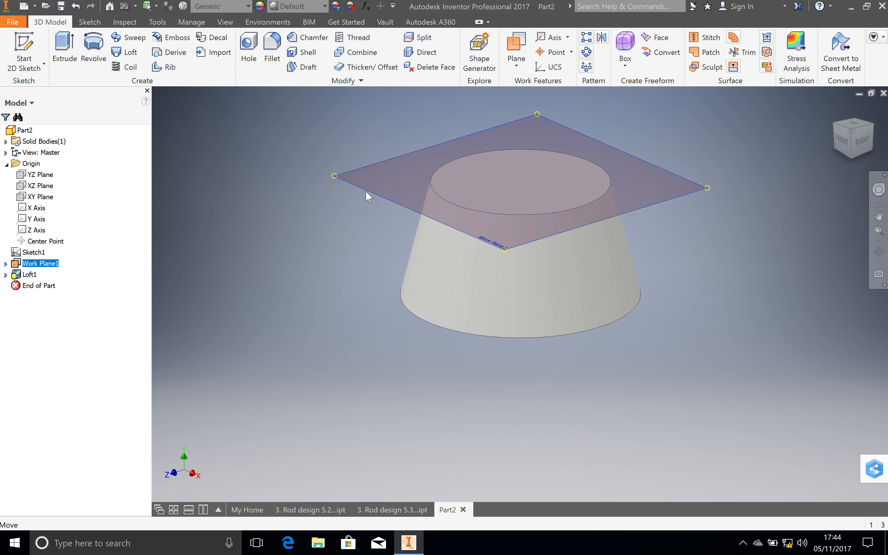
{"action": "right_click", "coordinate": [366, 191]}
{"action": "key", "text": "Escape"}
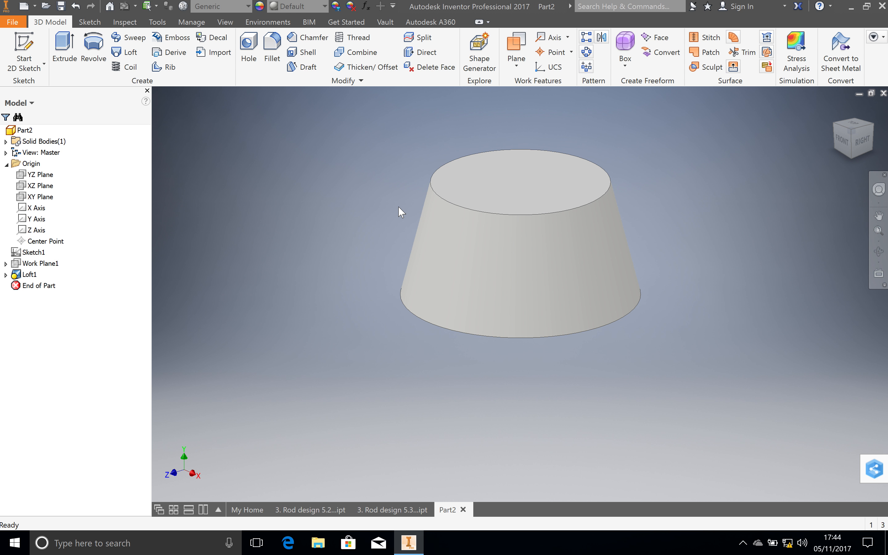
Start a 2D sketch on the large bottom face of the lofted body
{"action": "left_click", "coordinate": [878, 251]}
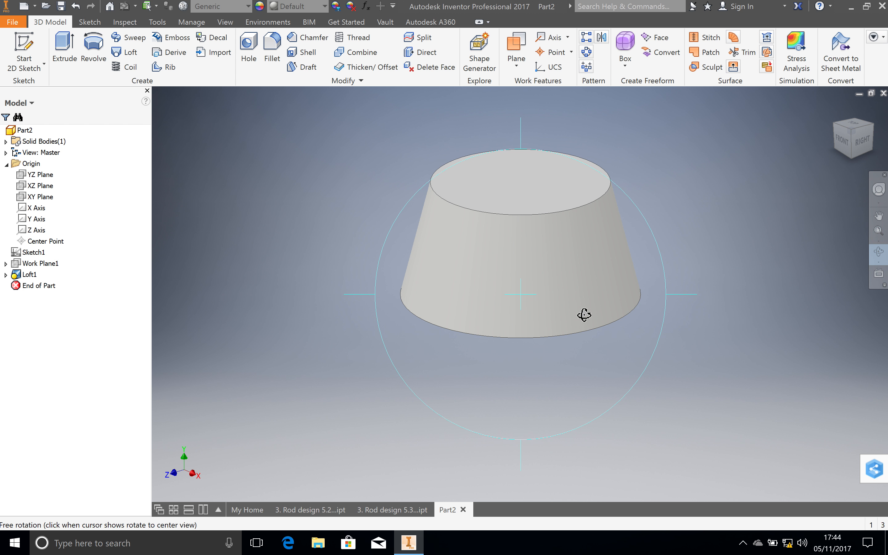
{"action": "left_click_drag", "start_coordinate": [521, 459], "coordinate": [529, 432]}
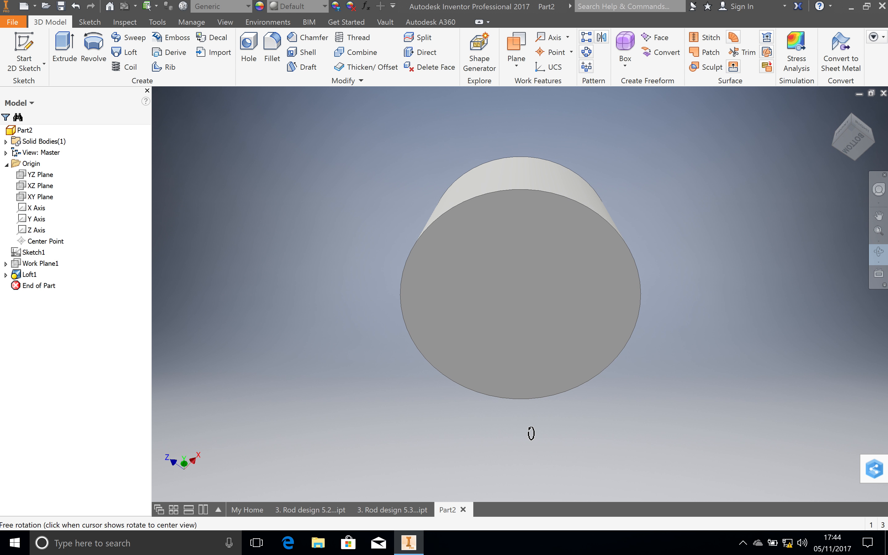
{"action": "left_click", "coordinate": [37, 65]}
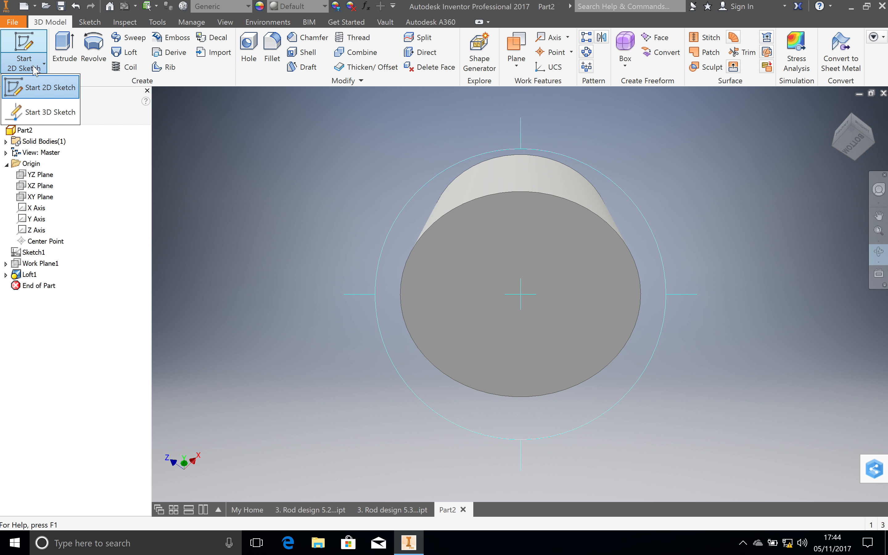
{"action": "left_click", "coordinate": [29, 86]}
{"action": "left_click", "coordinate": [488, 247]}
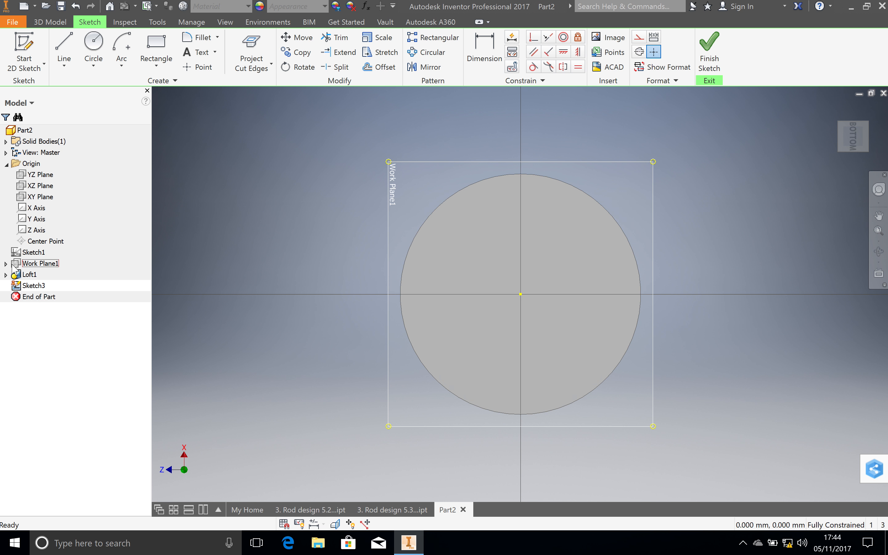
Make Sketch1 inside the loft feature visible as a reference for the rod positions
{"action": "left_click", "coordinate": [6, 274]}
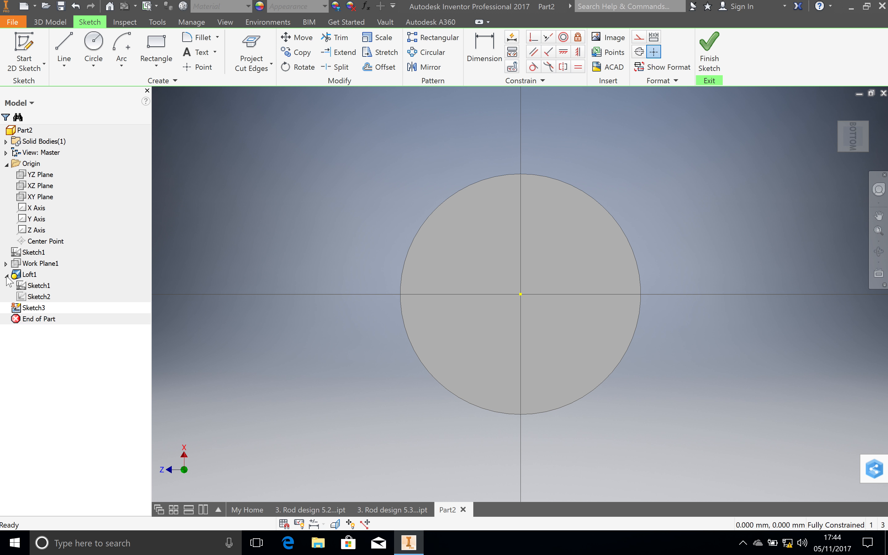
{"action": "right_click", "coordinate": [44, 288]}
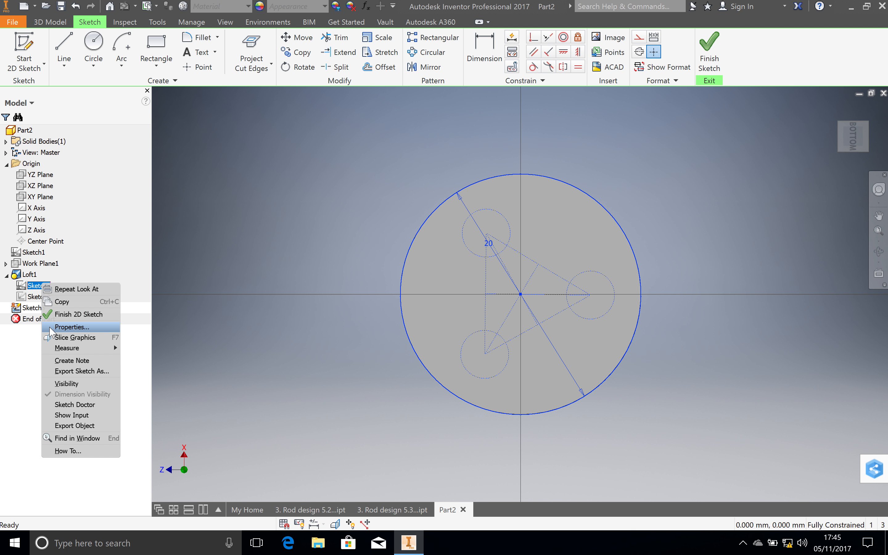
{"action": "left_click", "coordinate": [64, 384]}
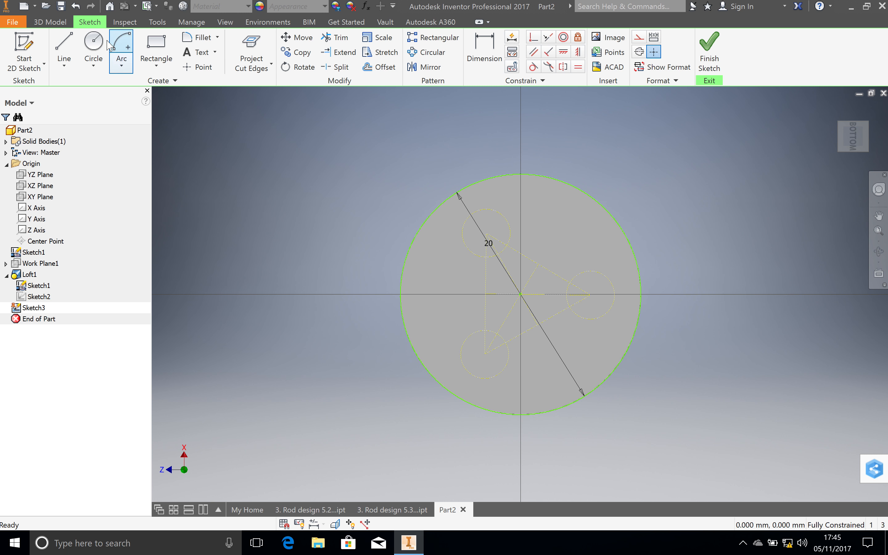
Use Project Geometry to bring one rod section reference from Sketch1 into the bottom-face sketch
{"action": "left_click", "coordinate": [92, 52]}
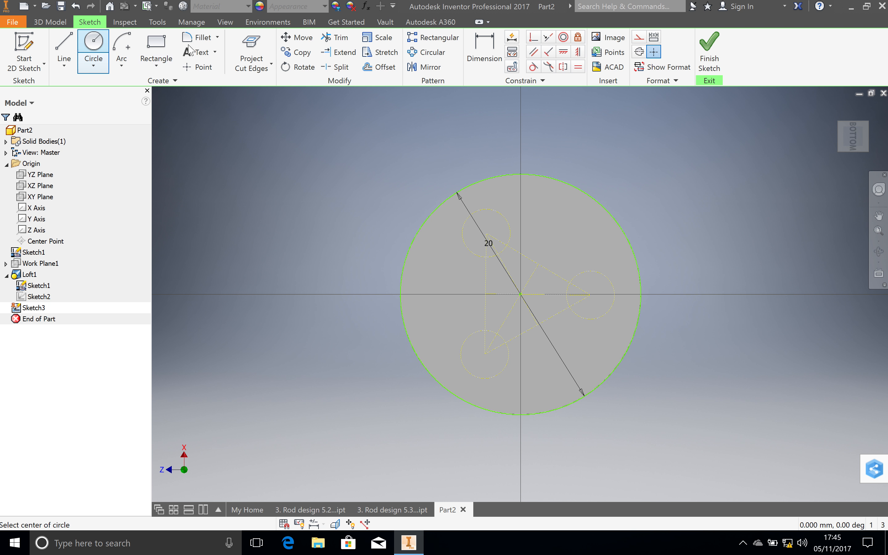
{"action": "left_click", "coordinate": [256, 66]}
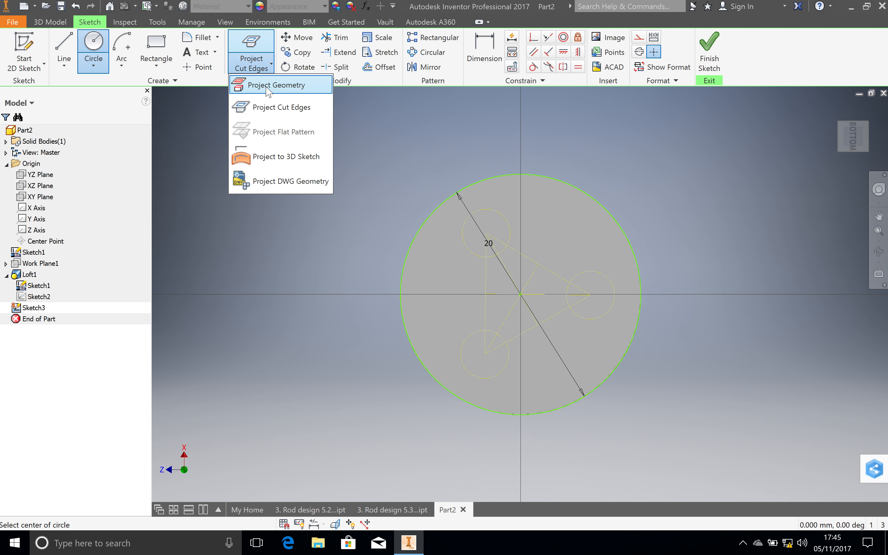
{"action": "left_click", "coordinate": [266, 88]}
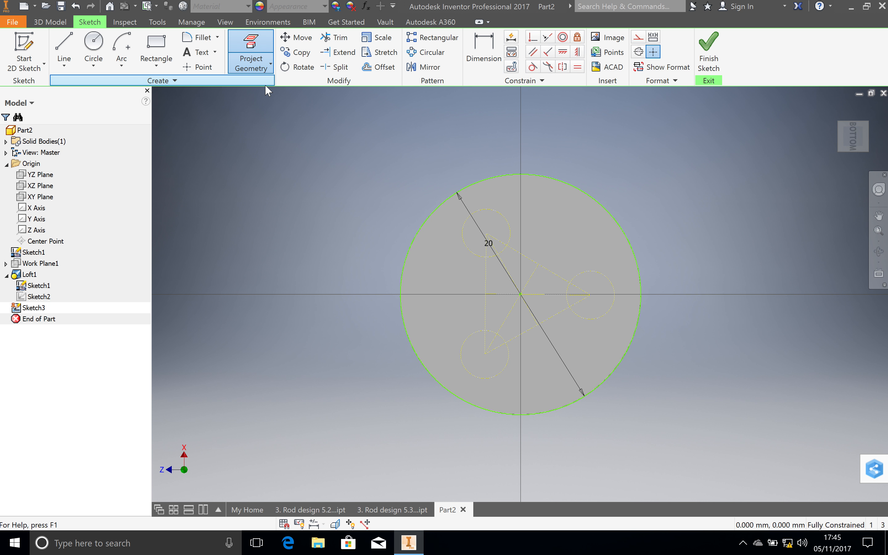
{"action": "left_click", "coordinate": [606, 322]}
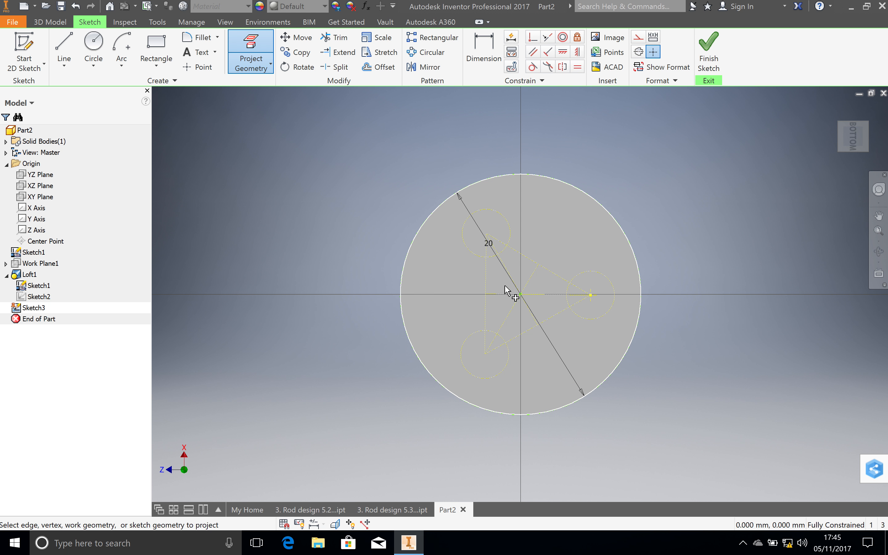
Draw a 4 mm diameter circle centred on the projected rod section, and finish the sketch
{"action": "left_click", "coordinate": [99, 46]}
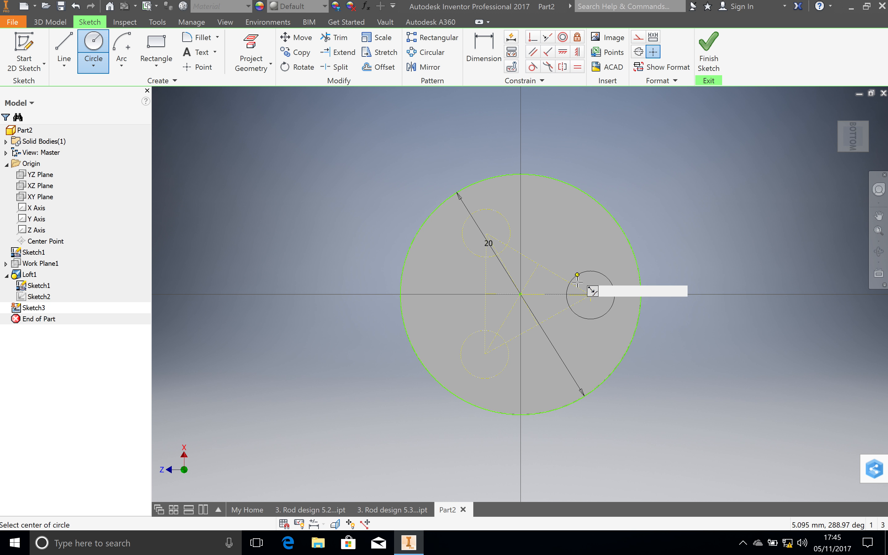
{"action": "left_click", "coordinate": [590, 295]}
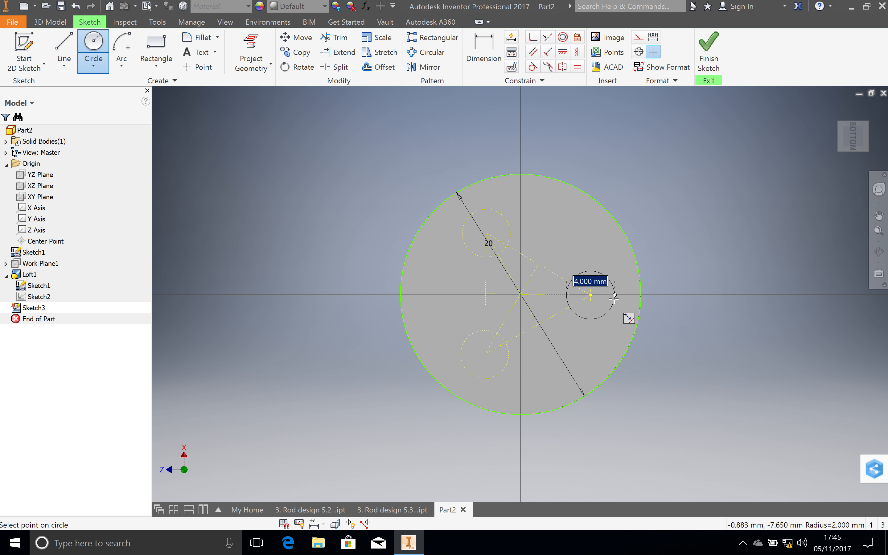
{"action": "left_click", "coordinate": [614, 297]}
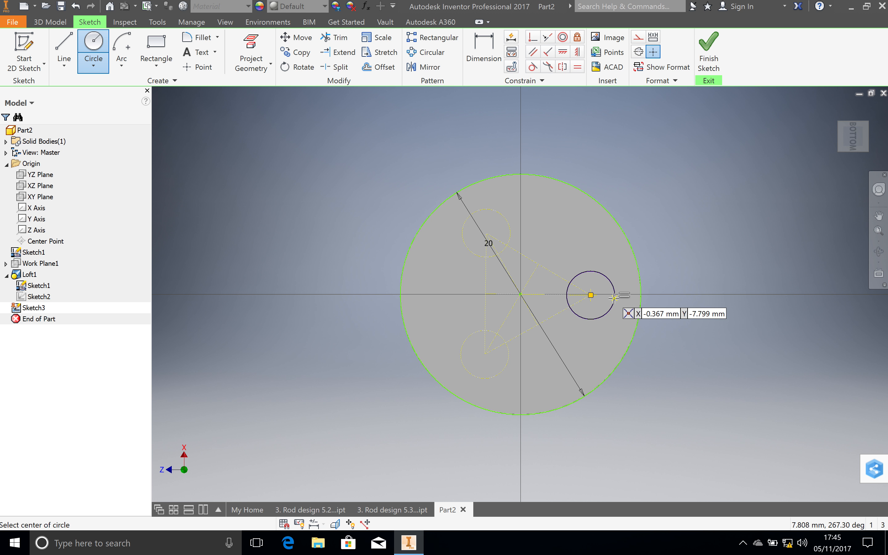
{"action": "left_click", "coordinate": [708, 60]}
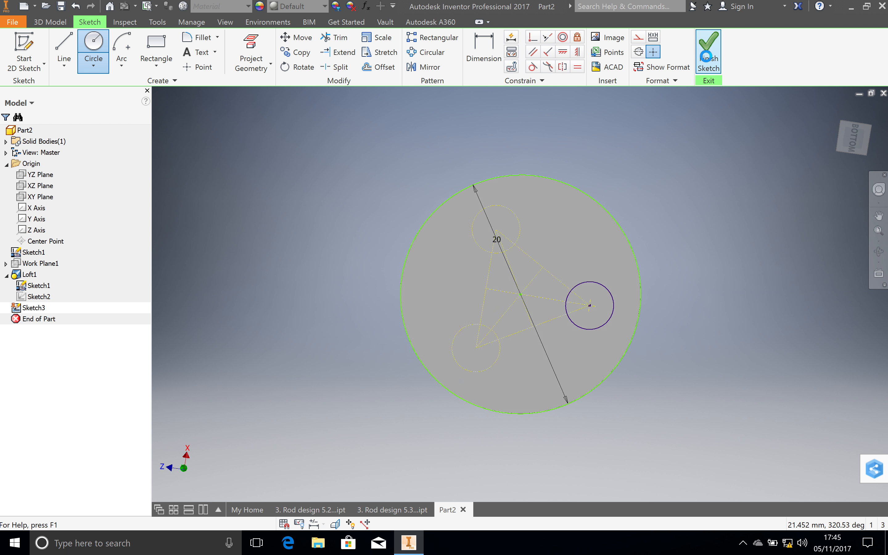
{"action": "left_click", "coordinate": [878, 253]}
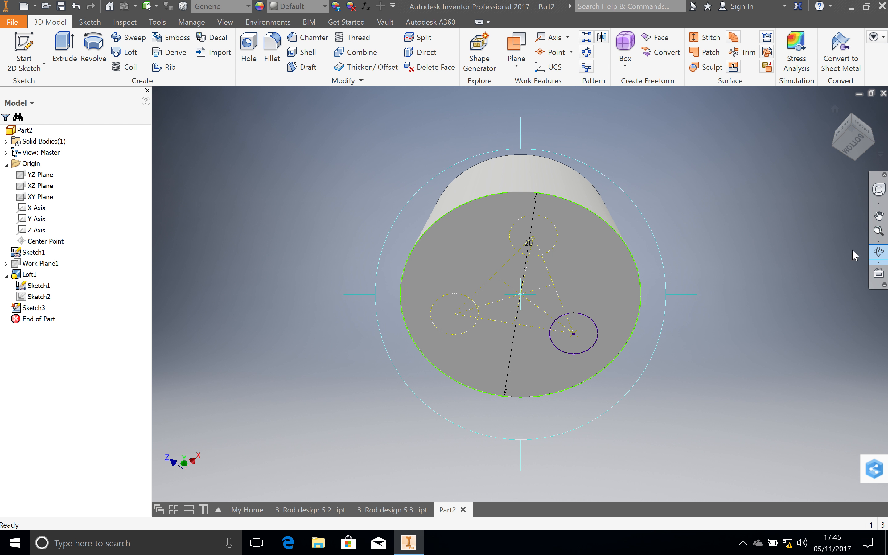
{"action": "left_click_drag", "start_coordinate": [523, 131], "coordinate": [524, 157]}
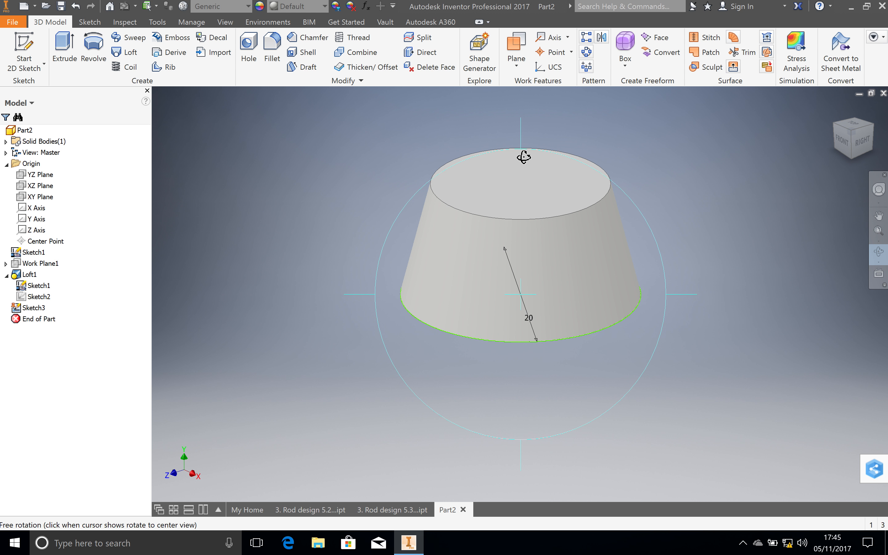
Start a 2D sketch on the small top face of the lofted body
{"action": "left_click", "coordinate": [23, 70]}
{"action": "left_click", "coordinate": [37, 87]}
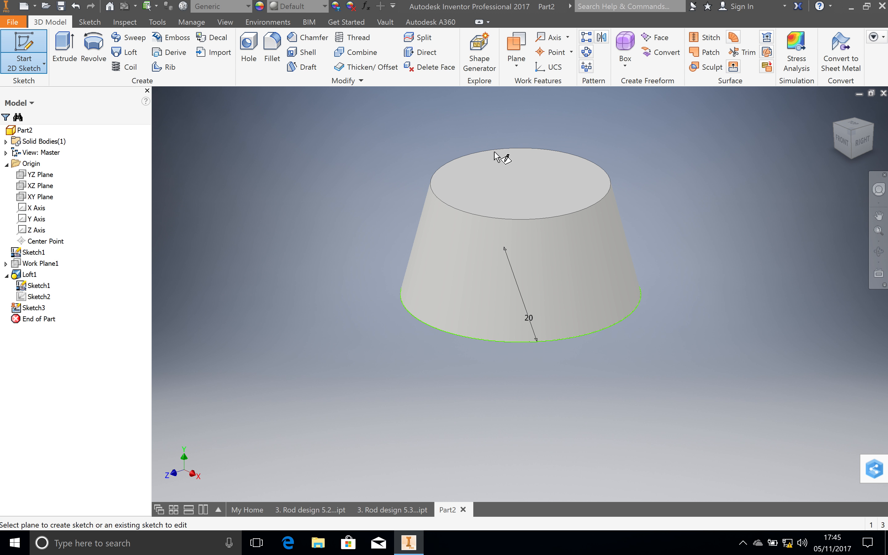
{"action": "left_click", "coordinate": [506, 169]}
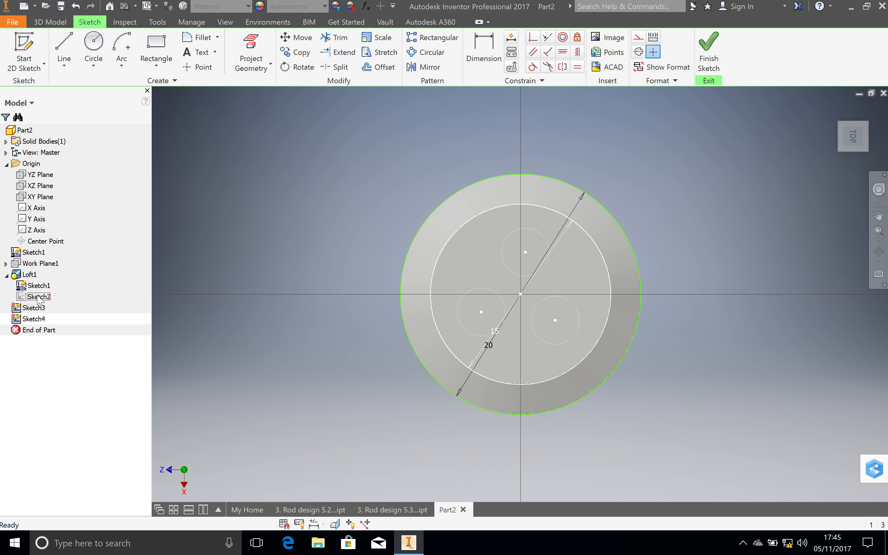
Make Sketch2 inside the loft feature visible as a reference for the rod positions on the top face
{"action": "left_click", "coordinate": [38, 296]}
{"action": "right_click", "coordinate": [37, 296]}
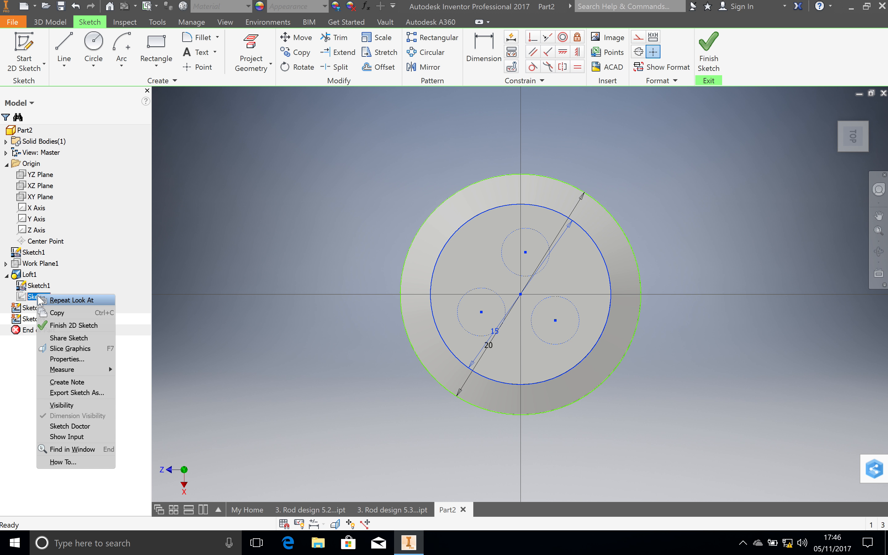
{"action": "left_click", "coordinate": [85, 405]}
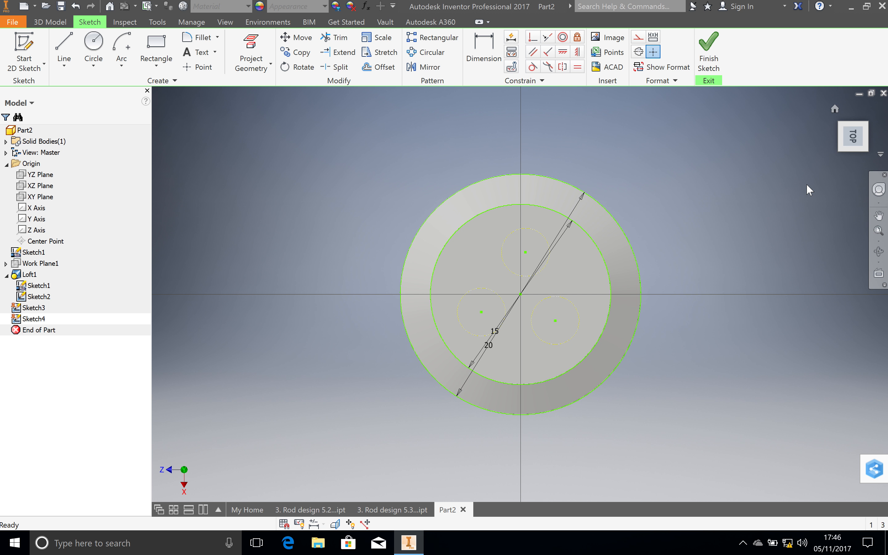
Examine where the bottom-face rod circle in Sketch3 lies relative to the three rod positions on the top face
{"action": "mouse_move", "coordinate": [857, 159]}
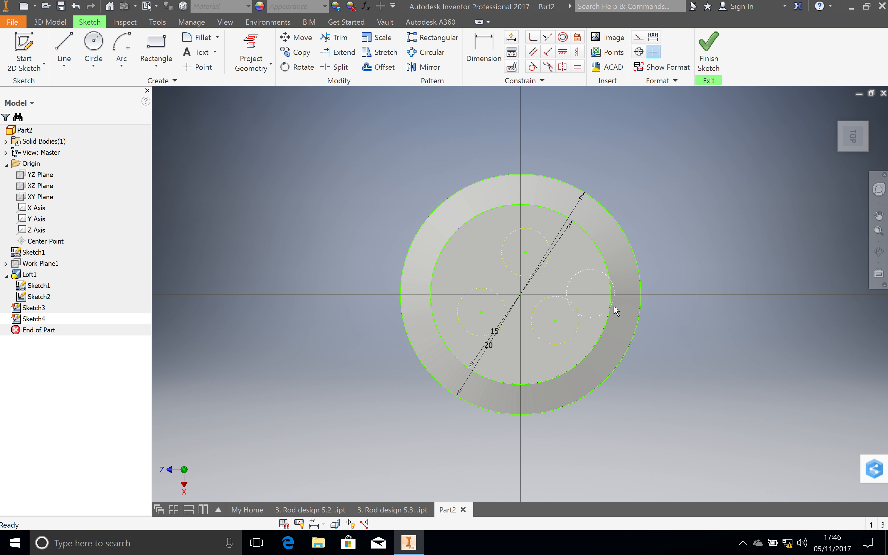
{"action": "left_click", "coordinate": [854, 160]}
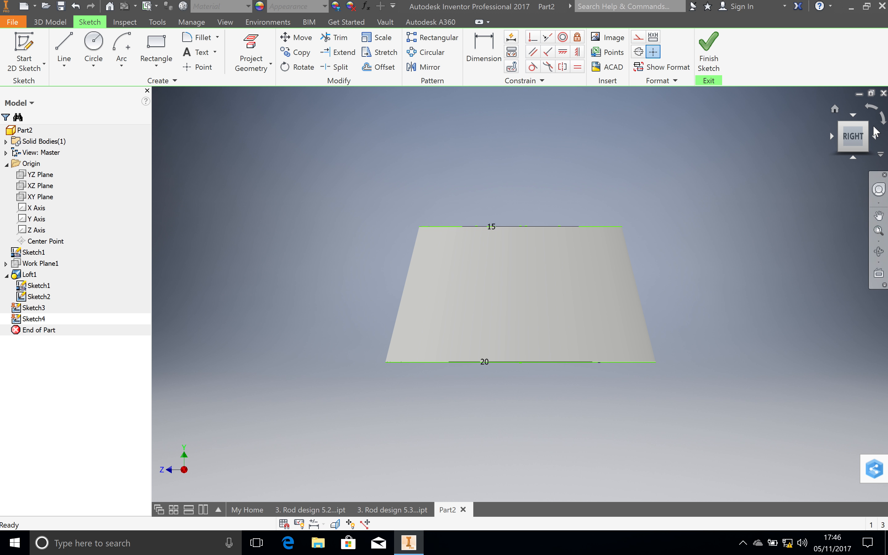
{"action": "left_click", "coordinate": [853, 117]}
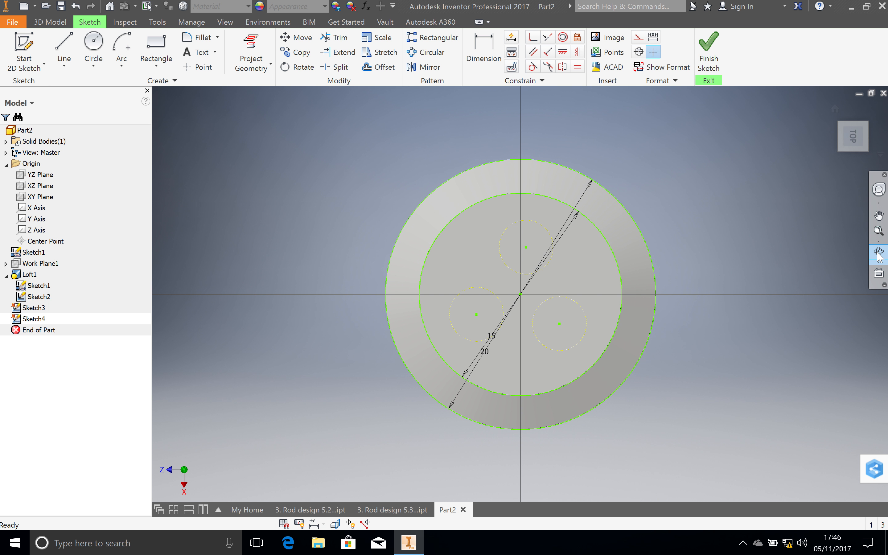
{"action": "left_click", "coordinate": [879, 253]}
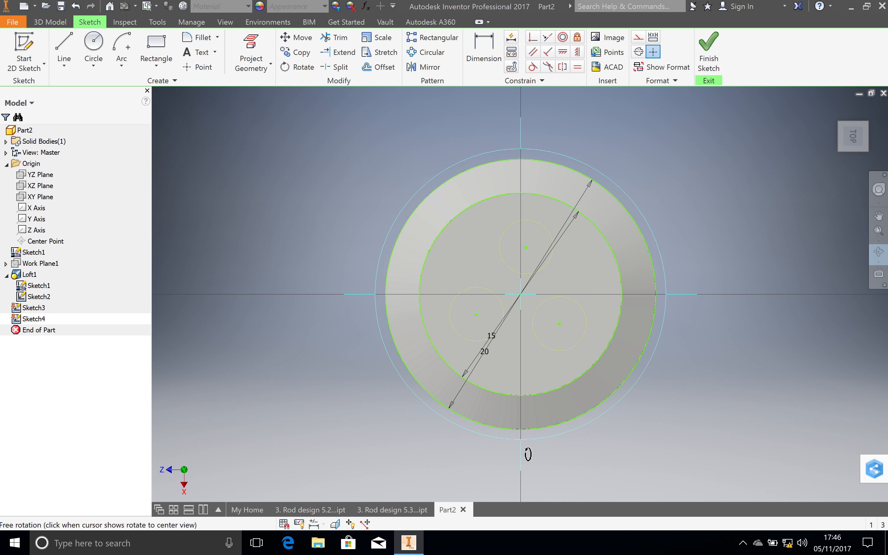
{"action": "mouse_move", "coordinate": [525, 454]}
{"action": "left_mouse_down"}
{"action": "mouse_move", "coordinate": [533, 417]}
{"action": "mouse_move", "coordinate": [538, 445]}
{"action": "left_mouse_up"}
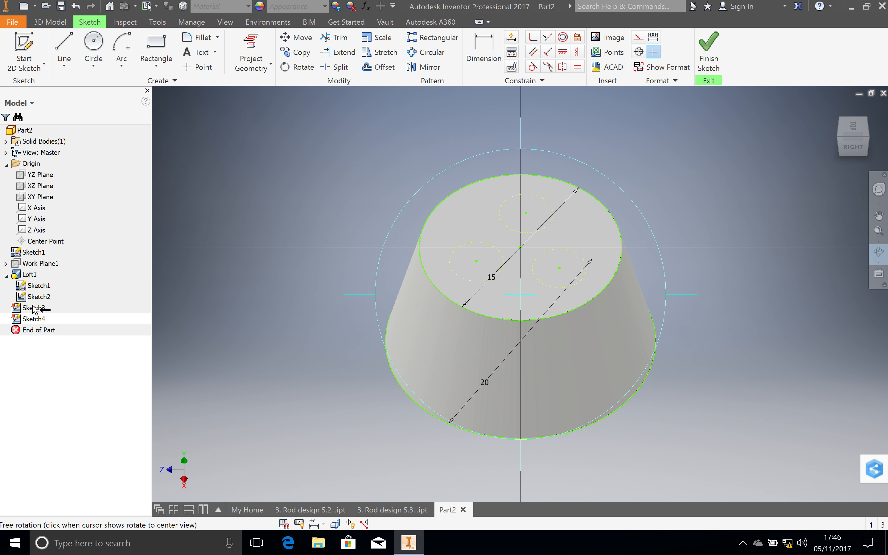
{"action": "key", "text": "Escape"}
{"action": "left_click", "coordinate": [44, 309]}
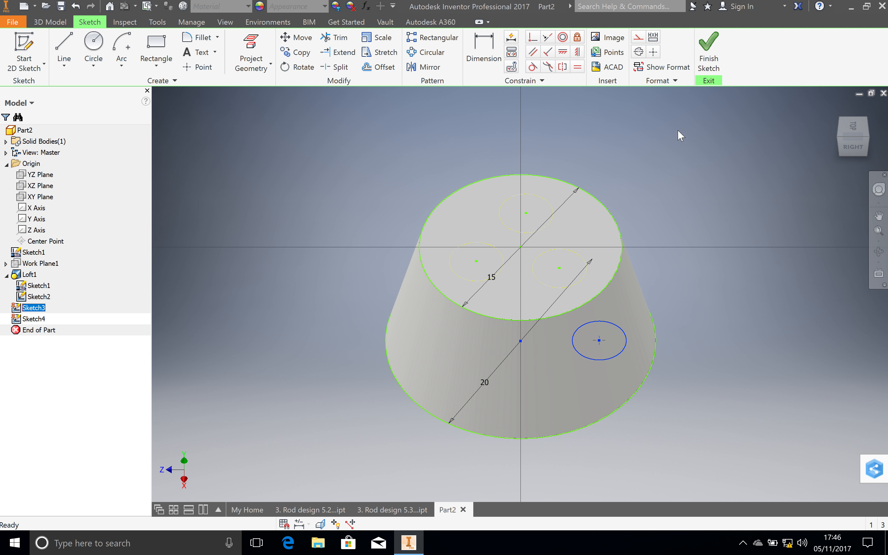
{"action": "left_click", "coordinate": [879, 273]}
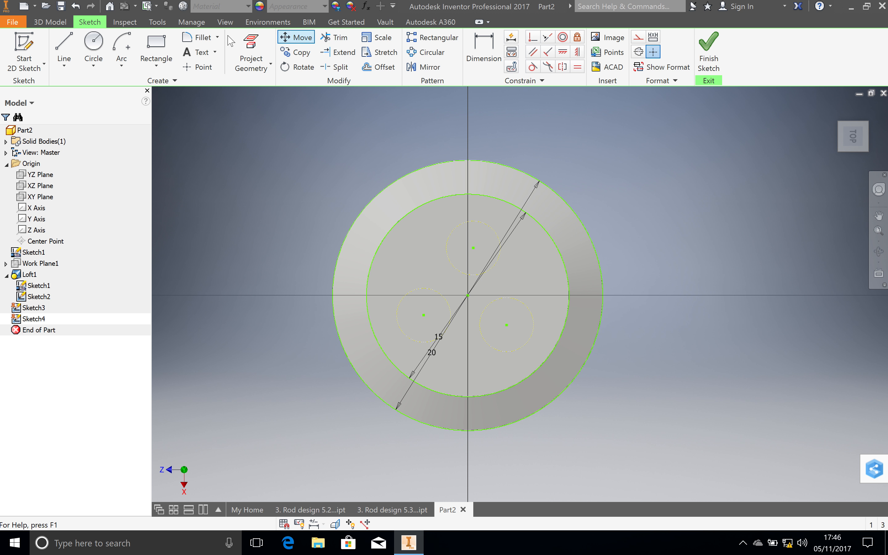
Project the centre of the Sketch2 rod section on the negative X side and complete the sketch with a 4 mm diameter circle there
{"action": "left_click", "coordinate": [251, 52]}
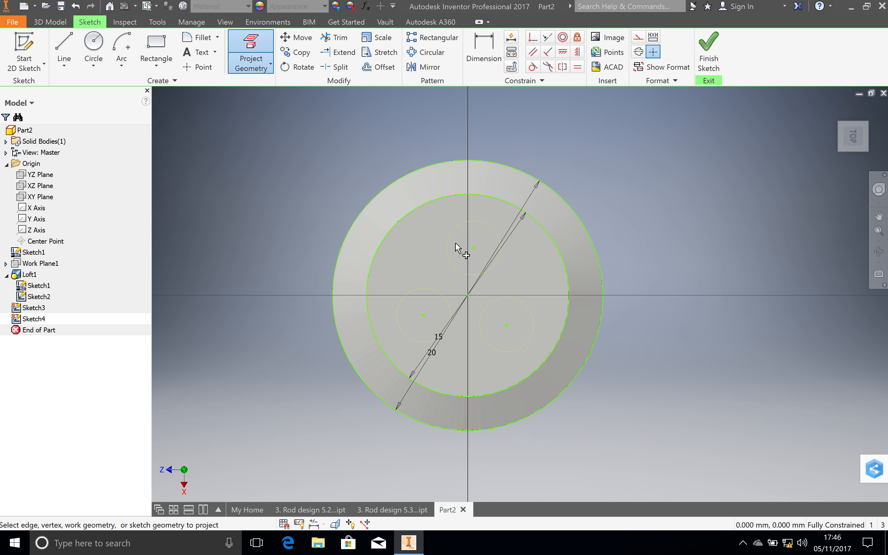
{"action": "left_click", "coordinate": [471, 247]}
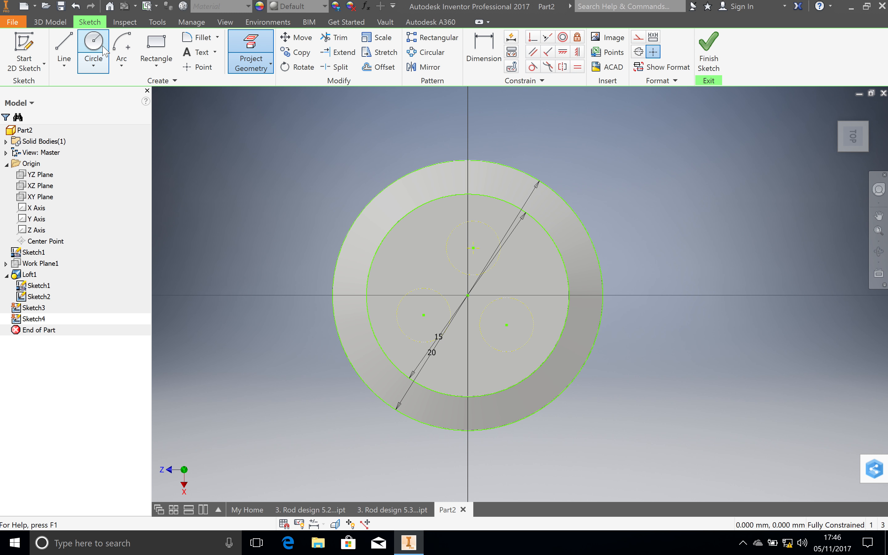
{"action": "left_click", "coordinate": [93, 51]}
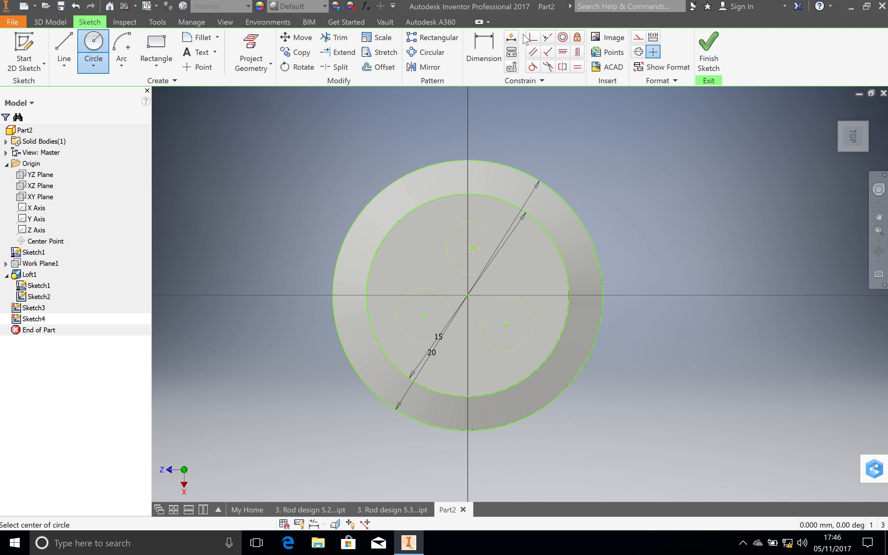
{"action": "left_click", "coordinate": [474, 248]}
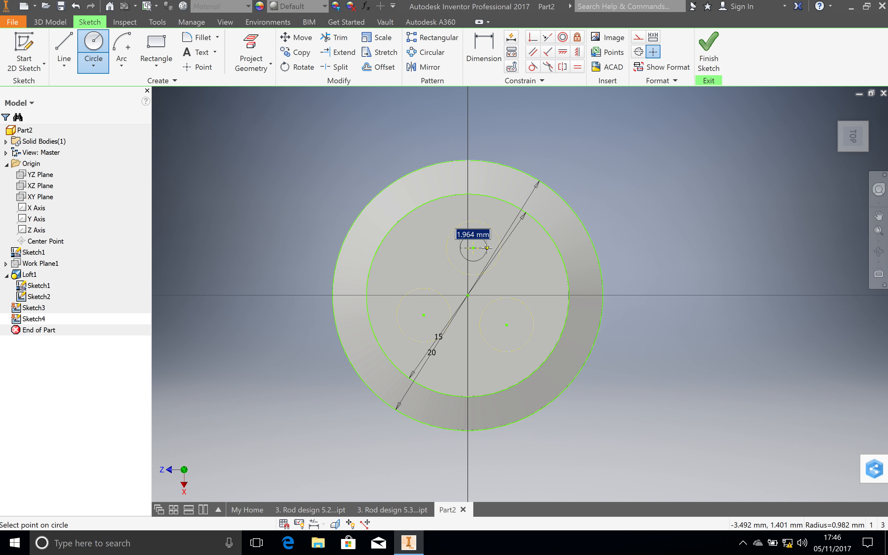
{"action": "type", "text": "4"}
{"action": "key", "text": "Return"}
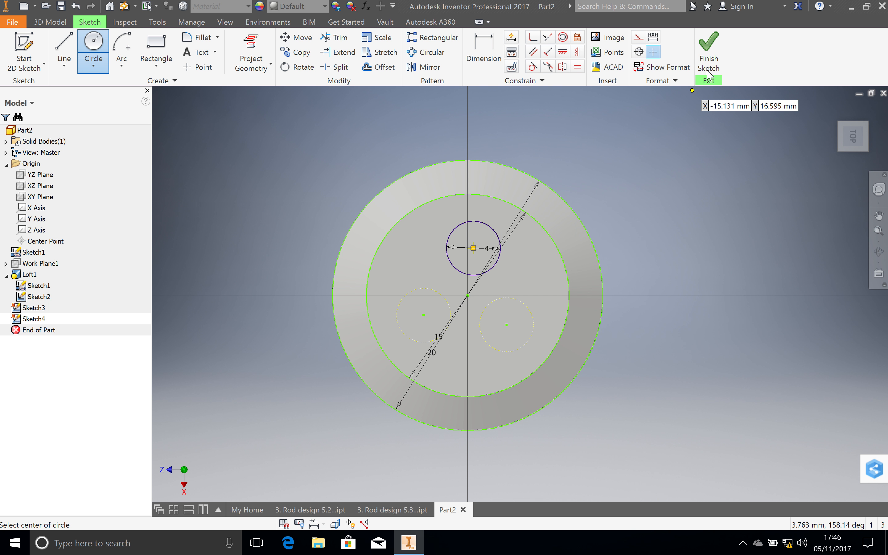
{"action": "left_click", "coordinate": [714, 60]}
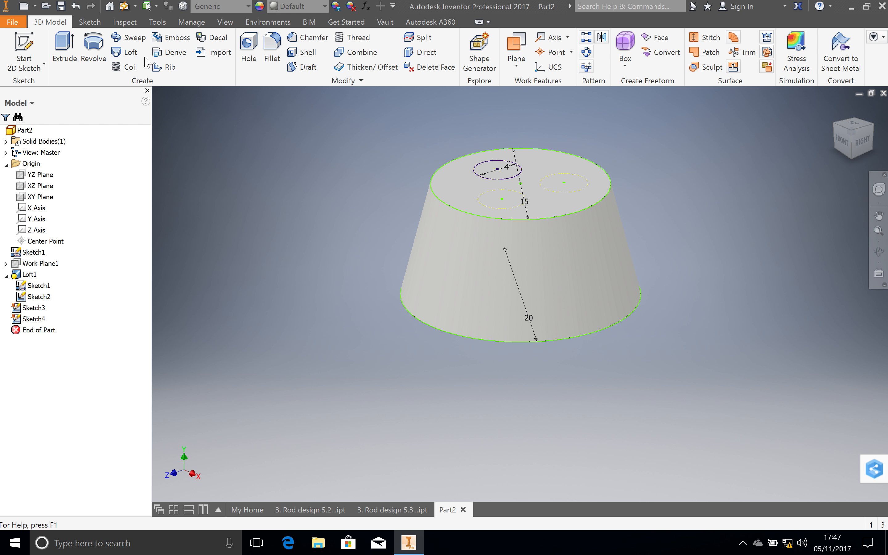
Start a Loft with the 4 mm circle of Sketch3 on the bottom face as its first section
{"action": "left_click", "coordinate": [879, 252]}
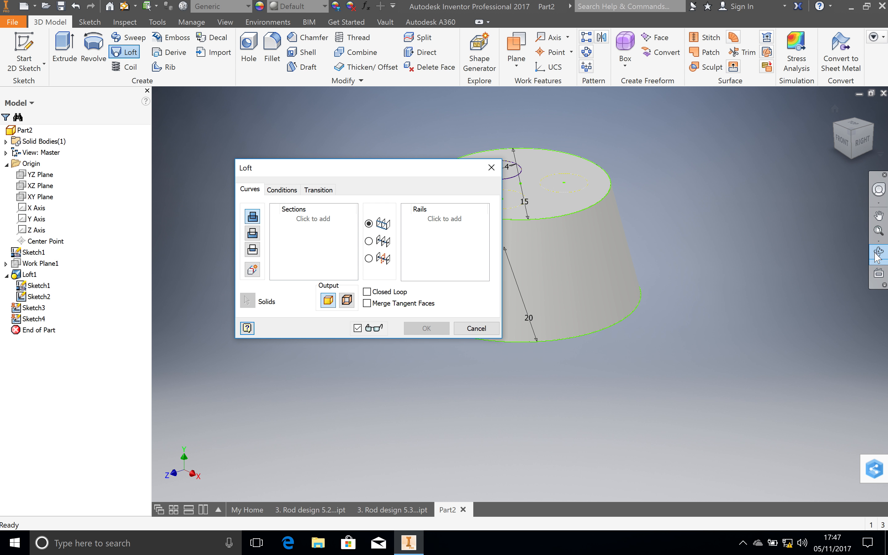
{"action": "left_click_drag", "start_coordinate": [527, 440], "coordinate": [531, 434]}
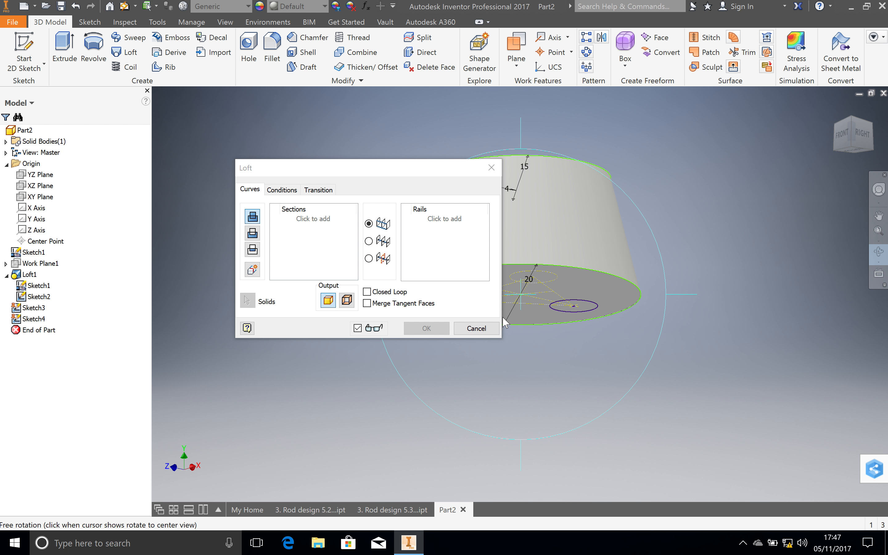
{"action": "left_click", "coordinate": [880, 250]}
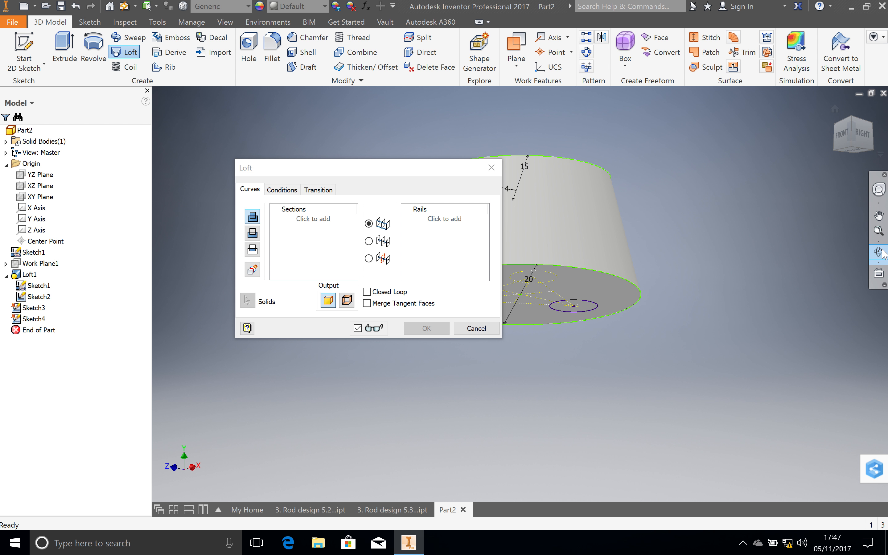
{"action": "left_click", "coordinate": [596, 308]}
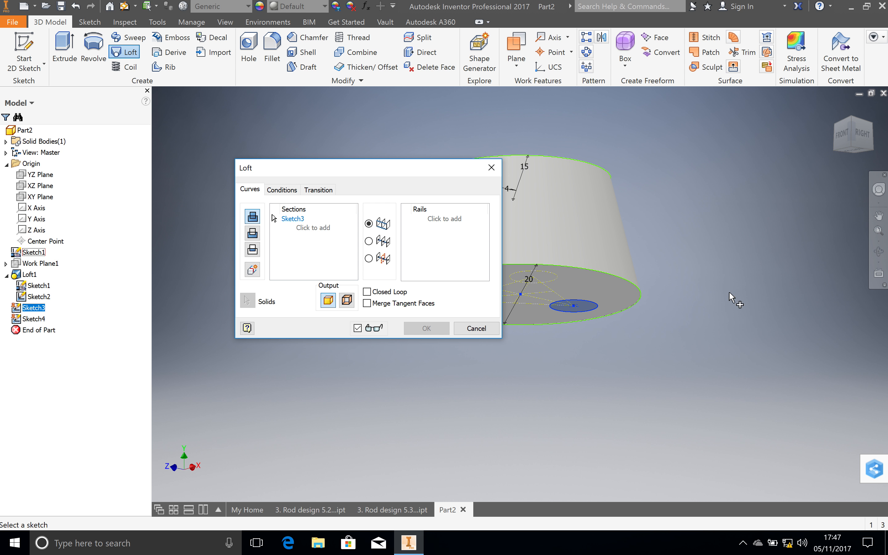
Add the 4 mm circle of Sketch4 on the top face as the second section and create the loft as a cut
{"action": "left_click", "coordinate": [879, 251]}
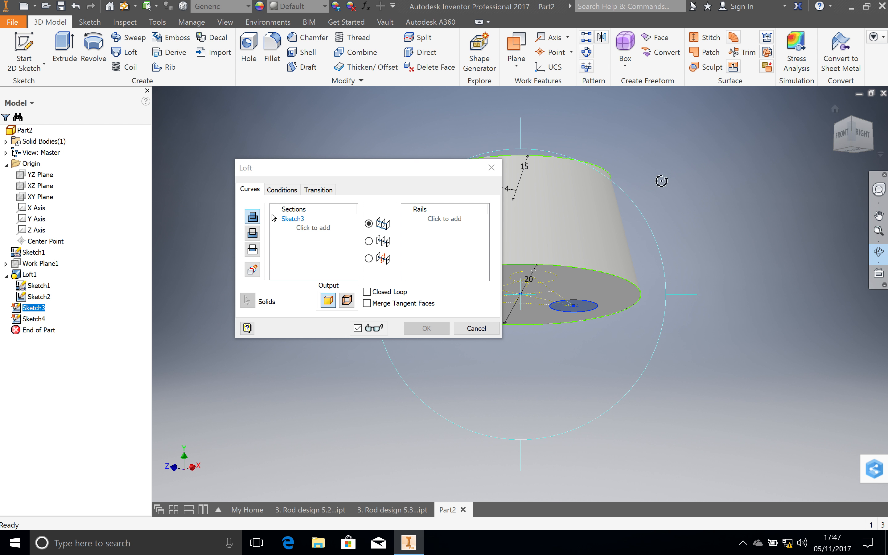
{"action": "left_click_drag", "start_coordinate": [524, 145], "coordinate": [525, 159]}
{"action": "key", "text": "Escape"}
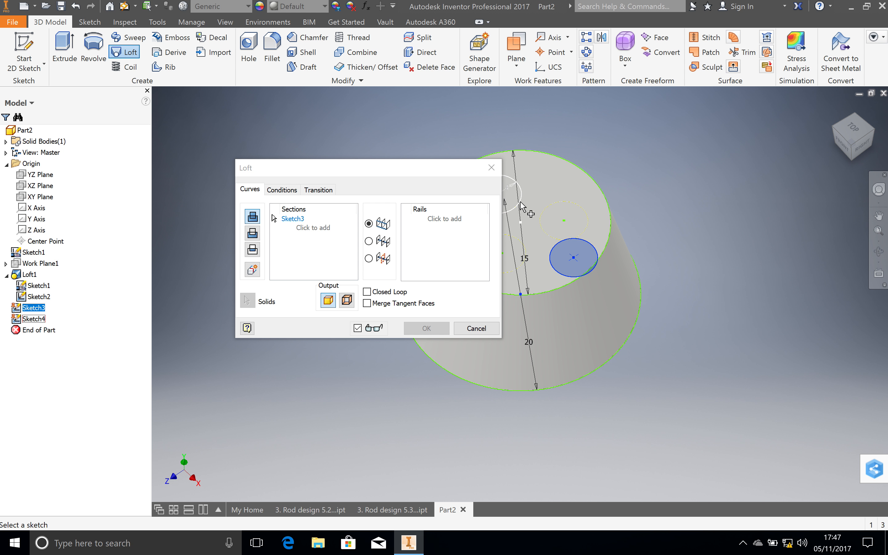
{"action": "left_click", "coordinate": [521, 203]}
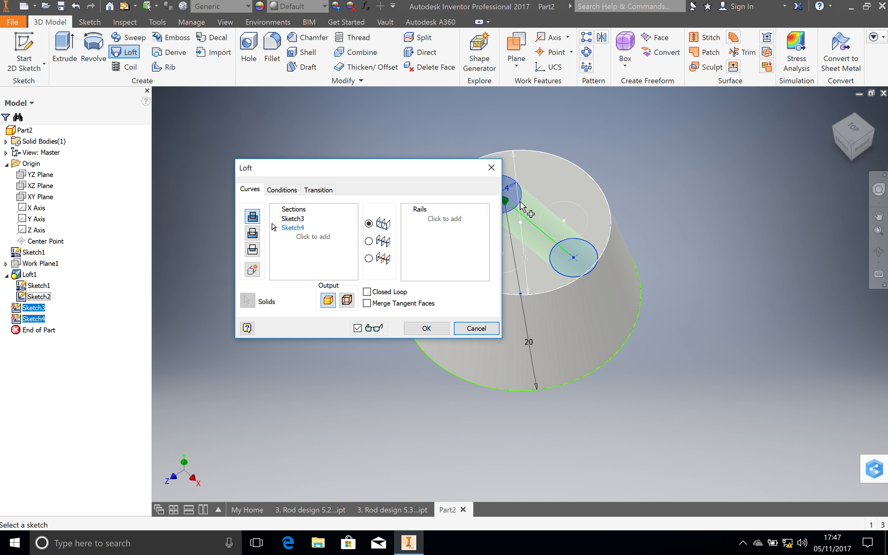
{"action": "left_click", "coordinate": [251, 236]}
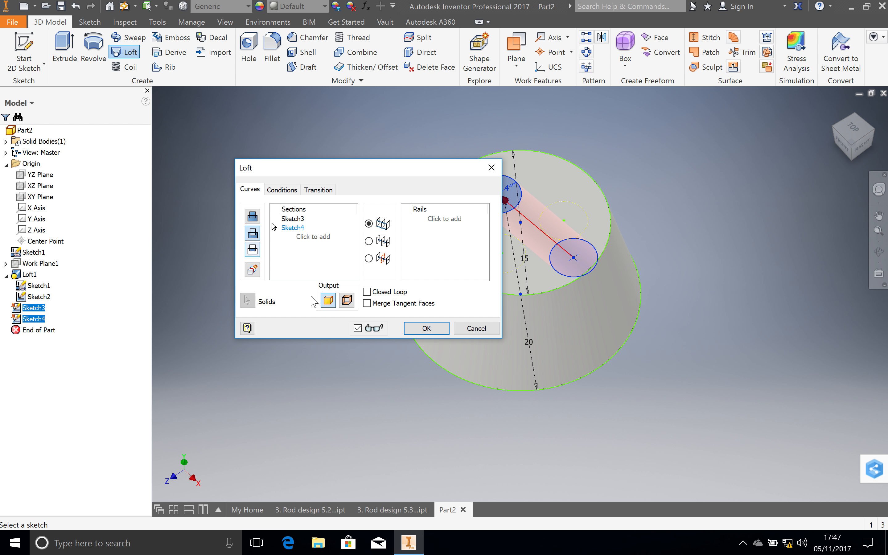
{"action": "left_click", "coordinate": [426, 327]}
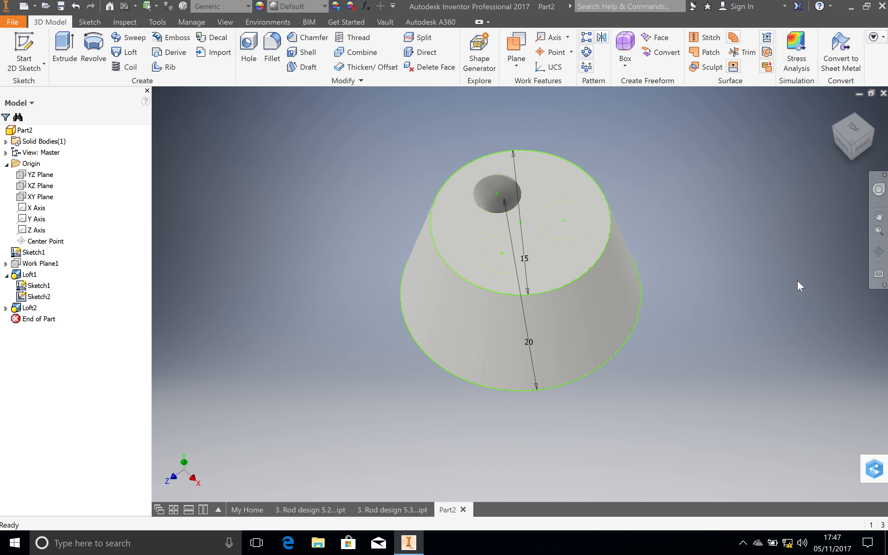
Examine the slanted rod hole from the top, side and bottom of the connector body
{"action": "left_click", "coordinate": [877, 253]}
{"action": "key", "text": "super+a"}
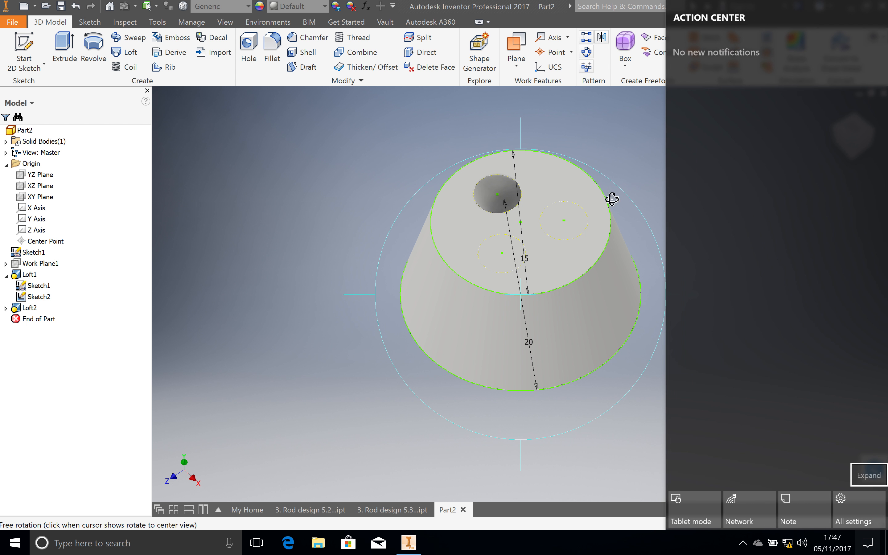
{"action": "left_click_drag", "start_coordinate": [514, 127], "coordinate": [515, 319]}
{"action": "left_click_drag", "start_coordinate": [519, 141], "coordinate": [521, 157]}
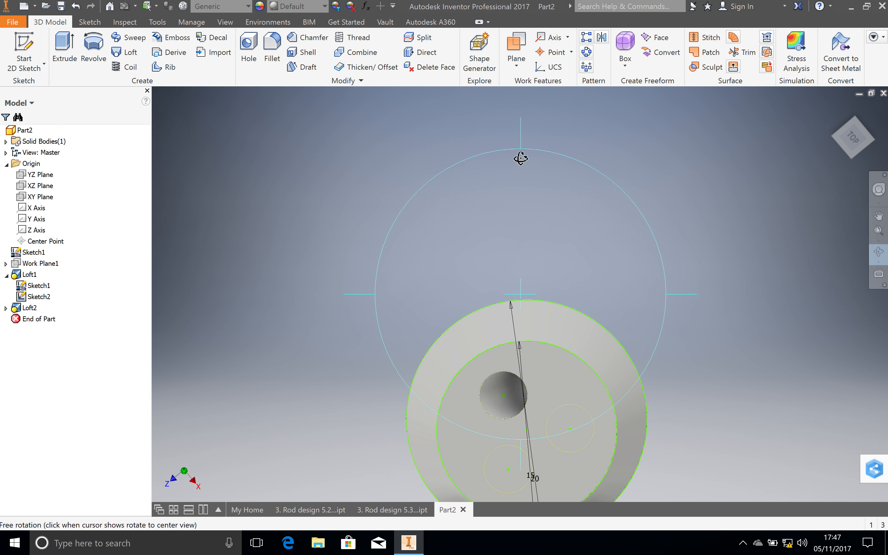
{"action": "left_click_drag", "start_coordinate": [357, 301], "coordinate": [362, 301]}
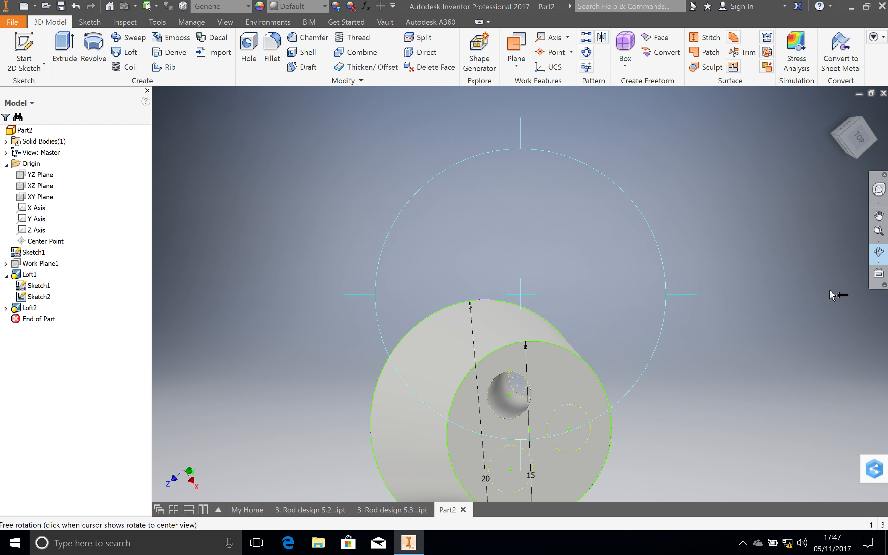
{"action": "key", "text": "Escape"}
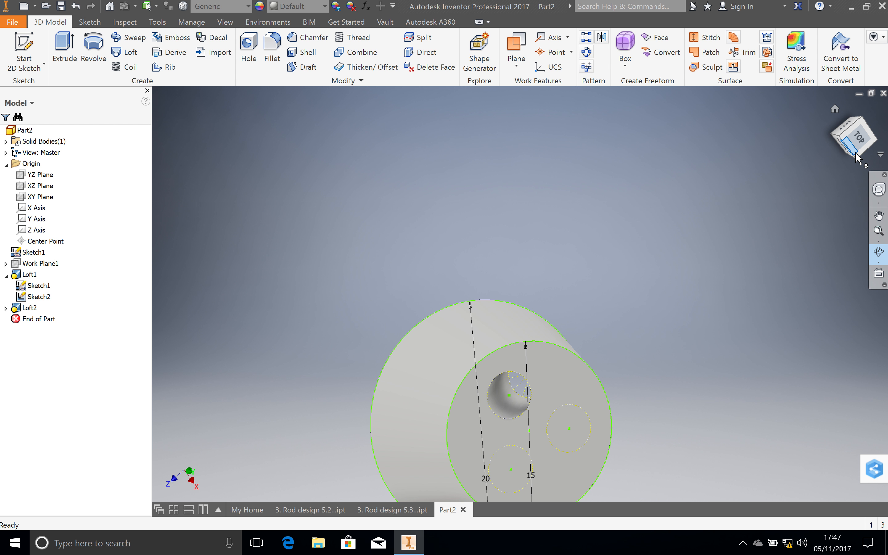
{"action": "left_click", "coordinate": [858, 156]}
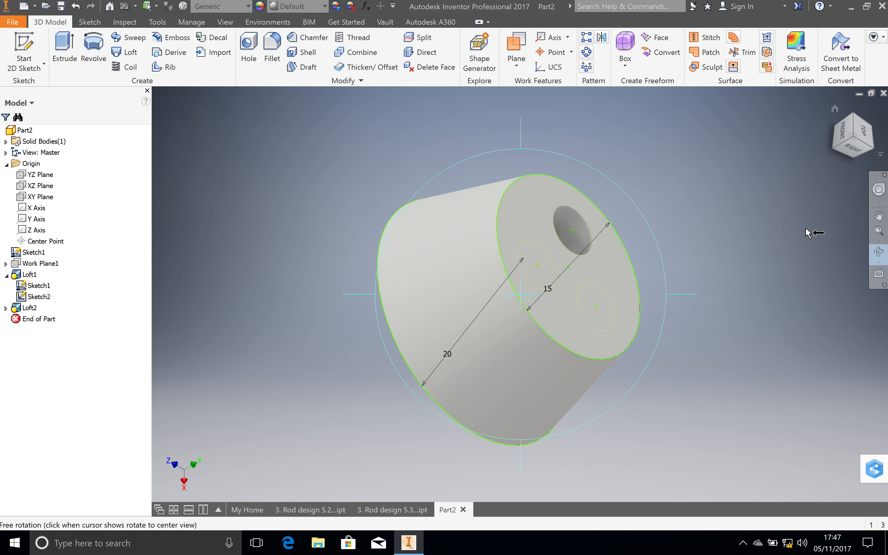
{"action": "left_click", "coordinate": [855, 149]}
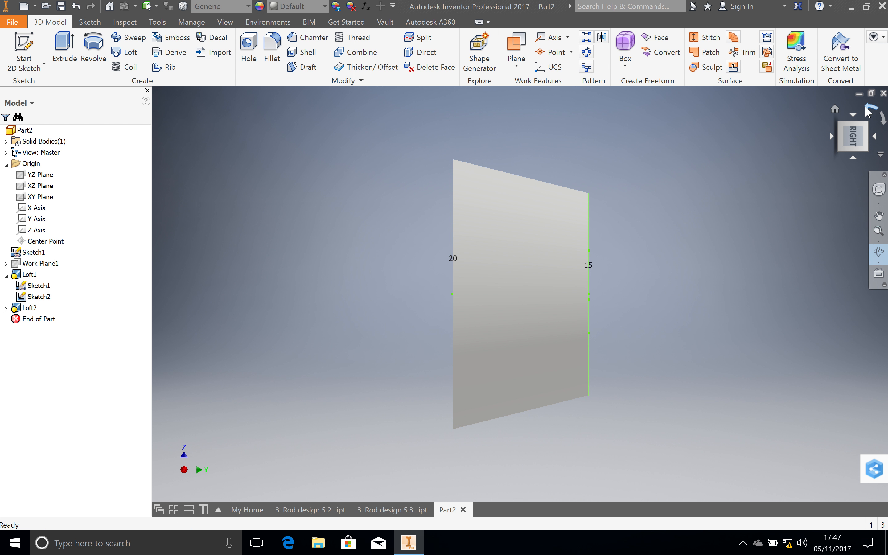
{"action": "left_click", "coordinate": [868, 110]}
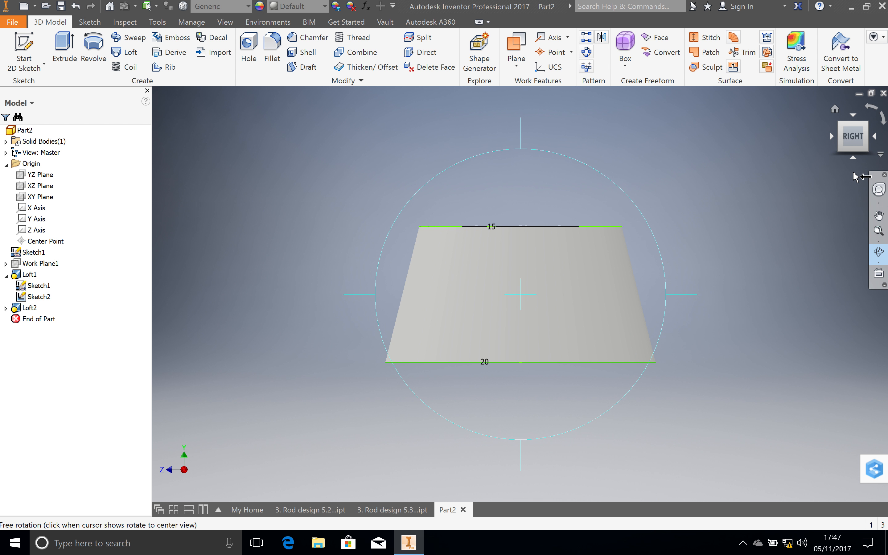
{"action": "left_click", "coordinate": [840, 127]}
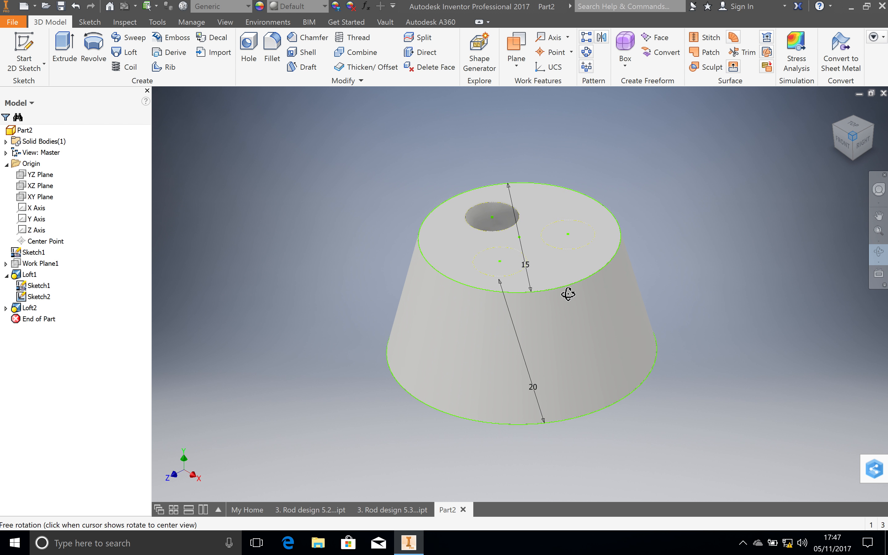
{"action": "left_click_drag", "start_coordinate": [520, 460], "coordinate": [523, 443]}
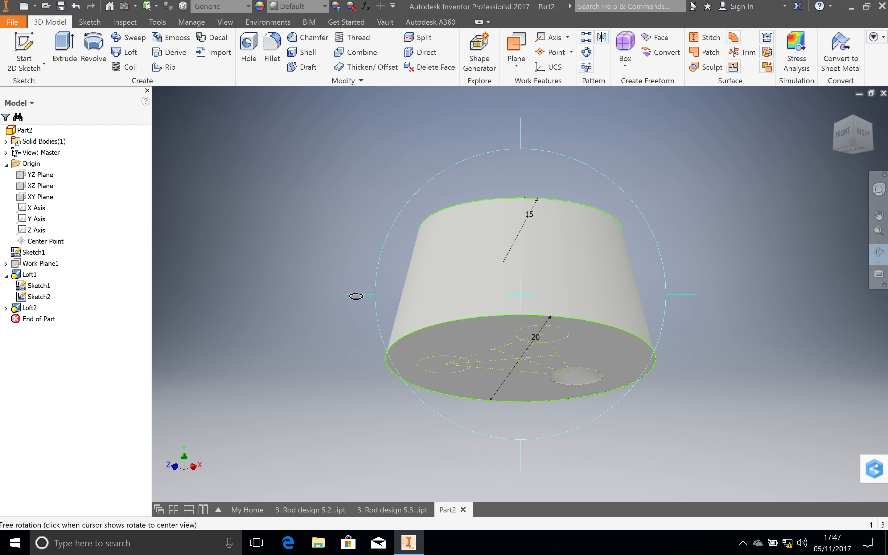
Sketch a 4 mm diameter circle on the connector's bottom face, centred on the Sketch1 rod section at the positive X, positive Z side
{"action": "key", "text": "Escape"}
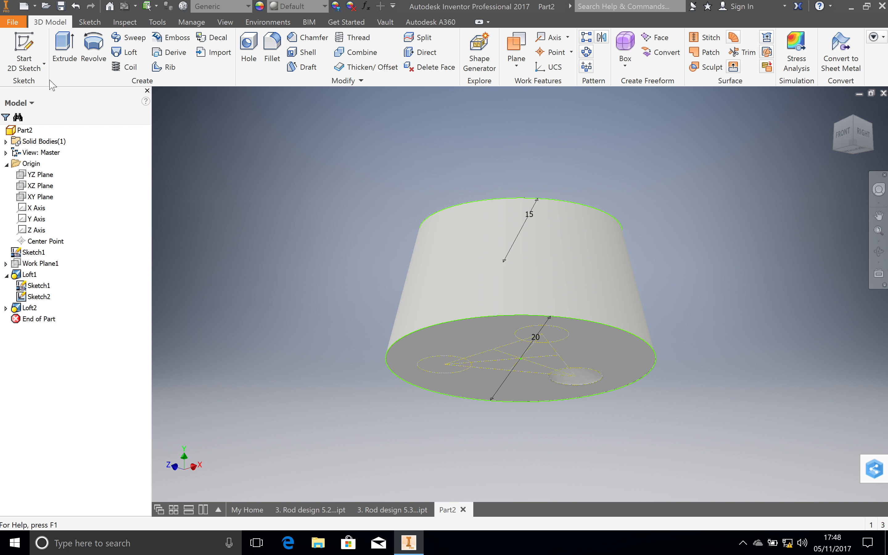
{"action": "left_click", "coordinate": [35, 69]}
{"action": "left_click", "coordinate": [44, 87]}
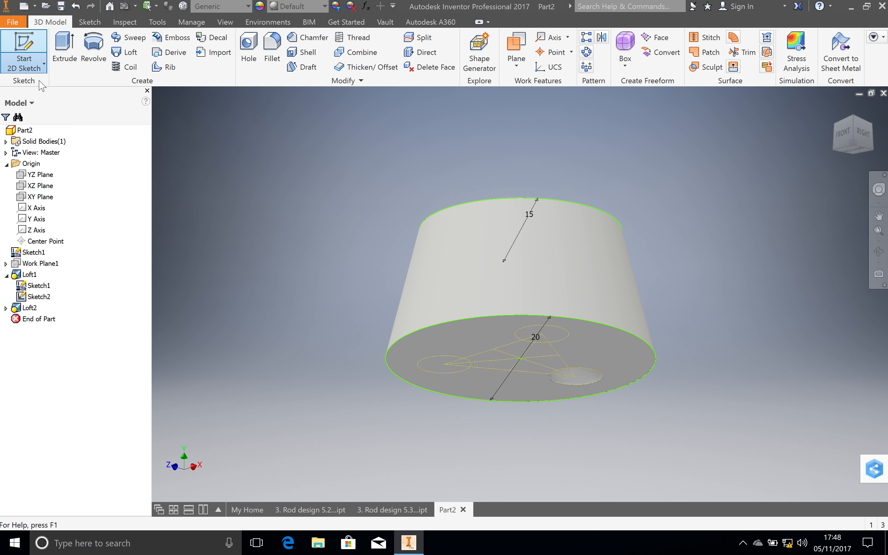
{"action": "left_click", "coordinate": [511, 327]}
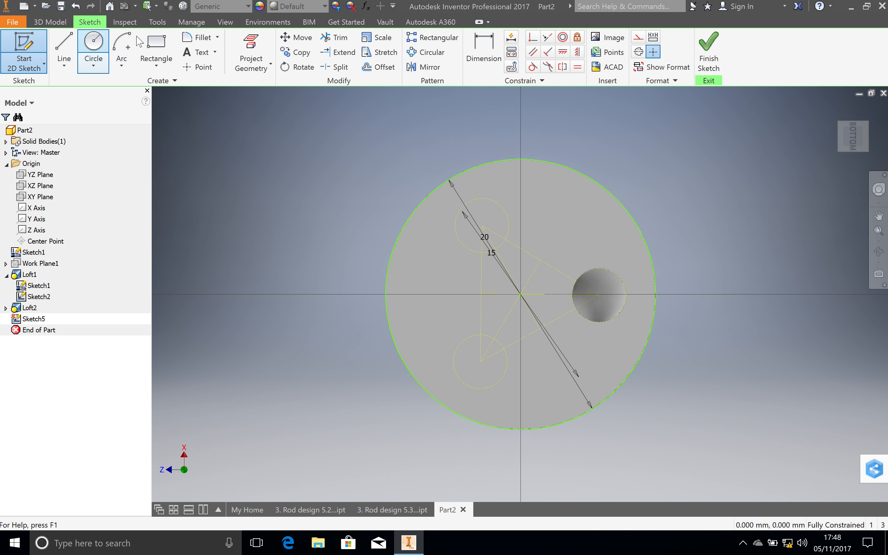
{"action": "left_click", "coordinate": [263, 41]}
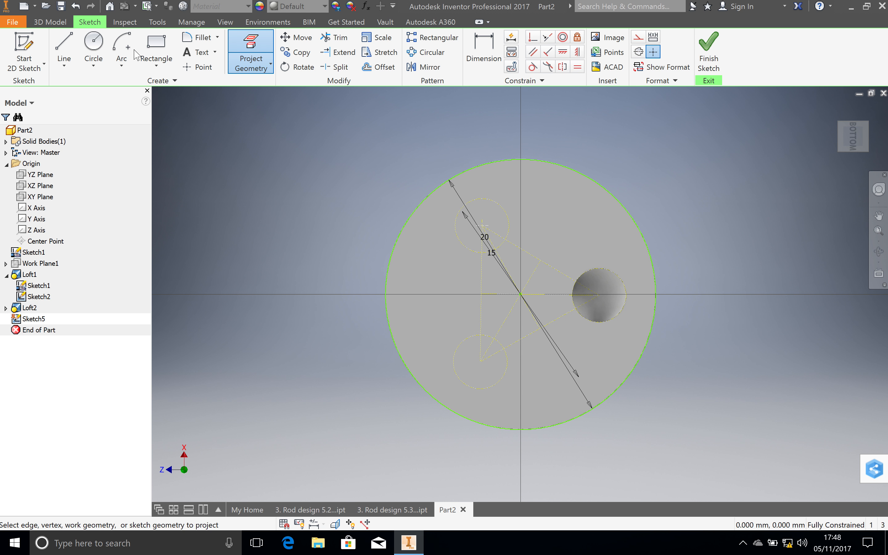
{"action": "left_click", "coordinate": [94, 44]}
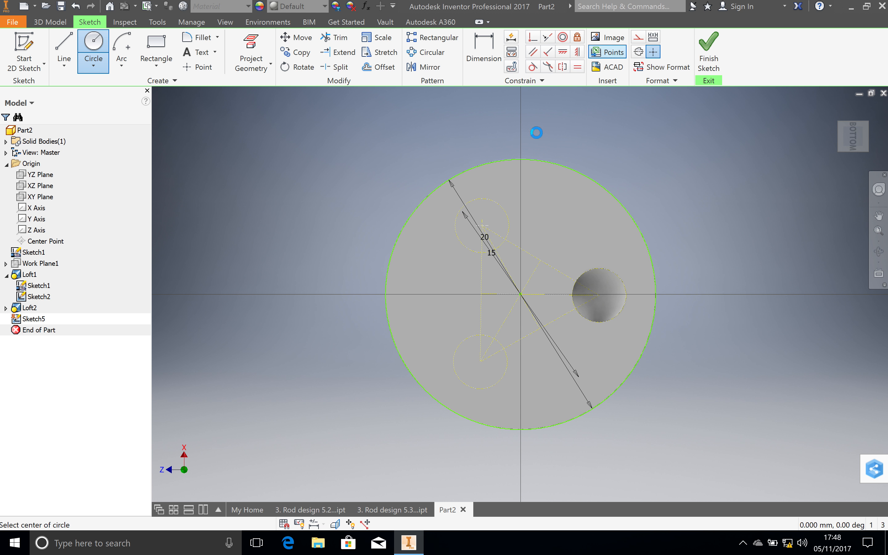
{"action": "left_click", "coordinate": [482, 224]}
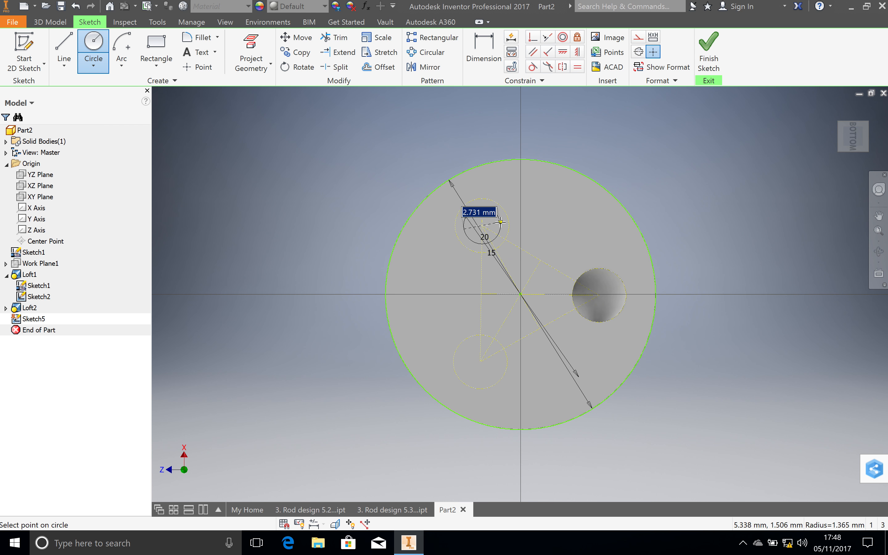
{"action": "type", "text": "4"}
{"action": "key", "text": "Return"}
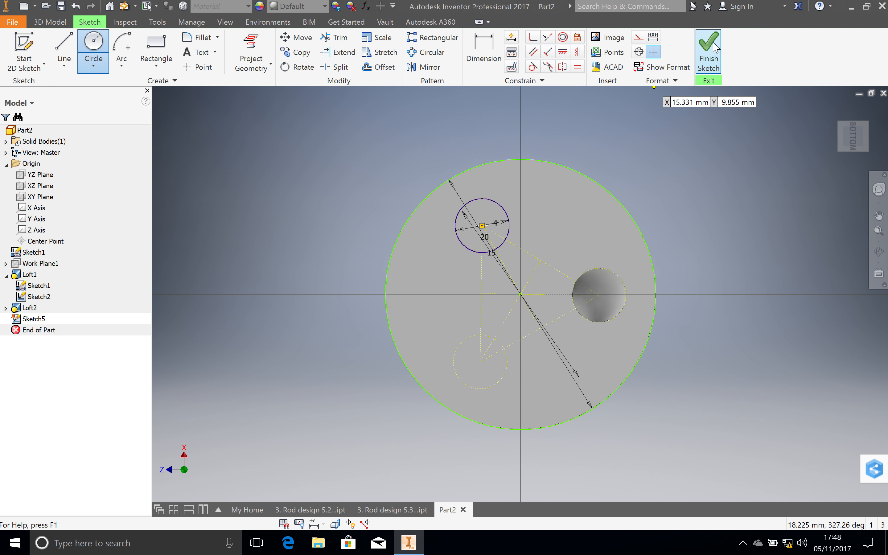
{"action": "left_click", "coordinate": [709, 55]}
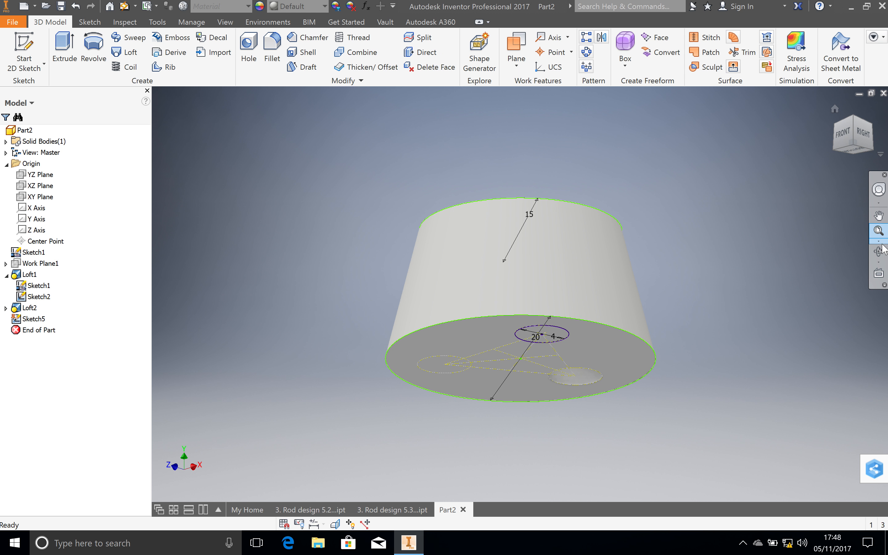
Sketch a 4 mm diameter circle on the connector's top face, centred on the Sketch2 rod section at the positive X, negative Z side
{"action": "left_click", "coordinate": [882, 252]}
{"action": "left_click_drag", "start_coordinate": [526, 134], "coordinate": [527, 152]}
{"action": "left_click", "coordinate": [35, 72]}
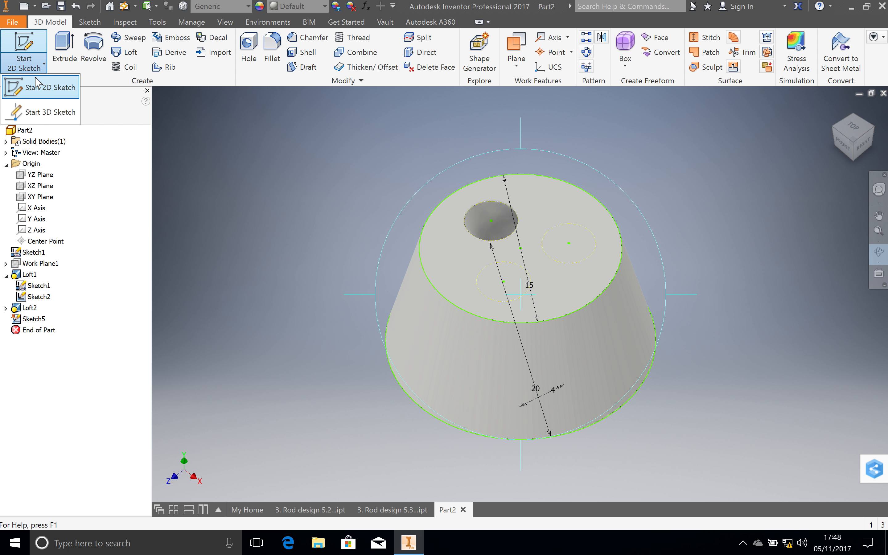
{"action": "left_click", "coordinate": [468, 281]}
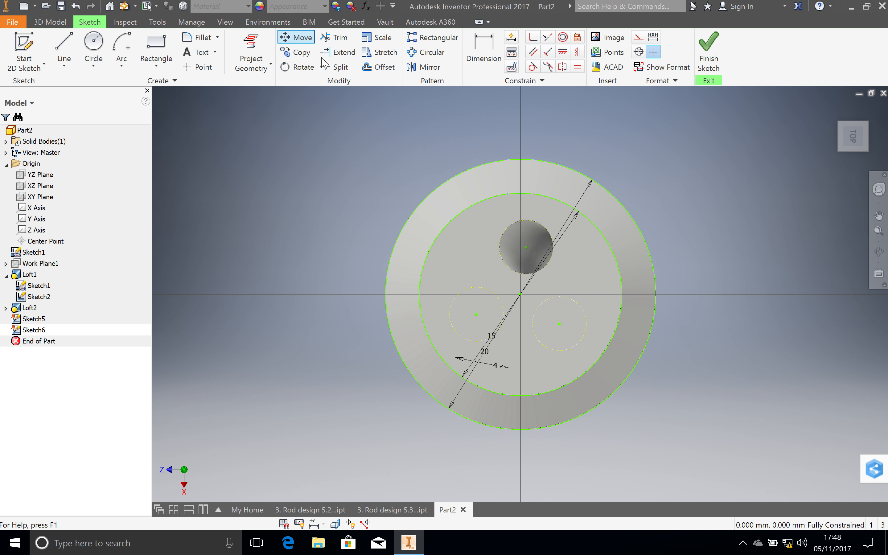
{"action": "left_click", "coordinate": [255, 43]}
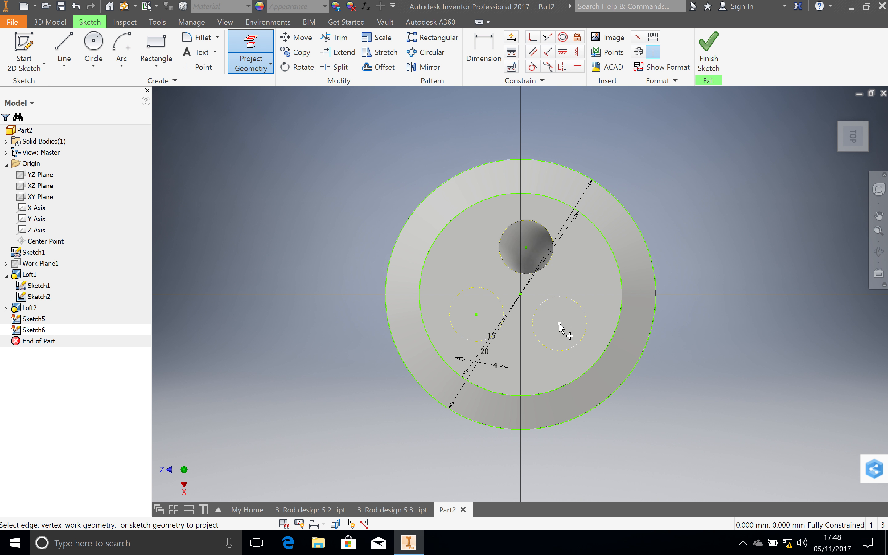
{"action": "left_click", "coordinate": [94, 46]}
{"action": "left_click", "coordinate": [559, 323]}
{"action": "type", "text": "4"}
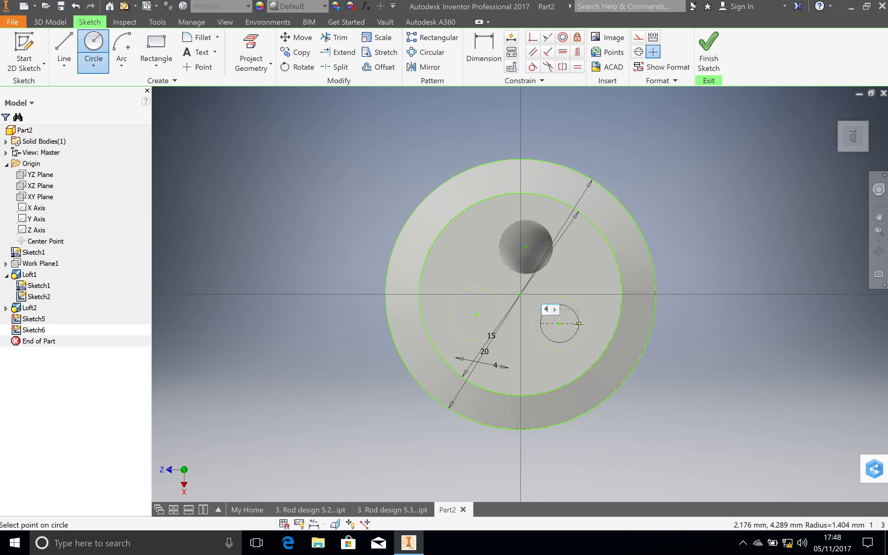
{"action": "key", "text": "Return"}
{"action": "left_click", "coordinate": [708, 51]}
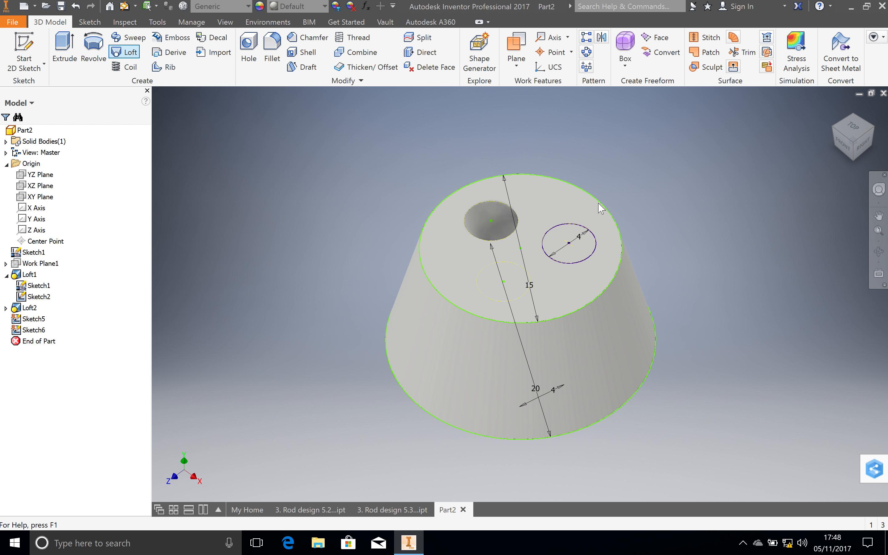
{"action": "left_click", "coordinate": [878, 251]}
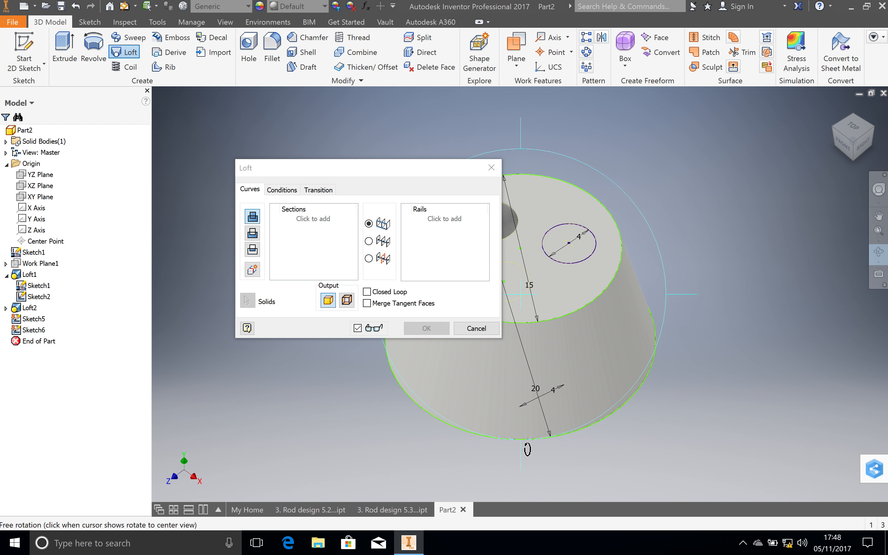
{"action": "left_click_drag", "start_coordinate": [525, 436], "coordinate": [530, 422]}
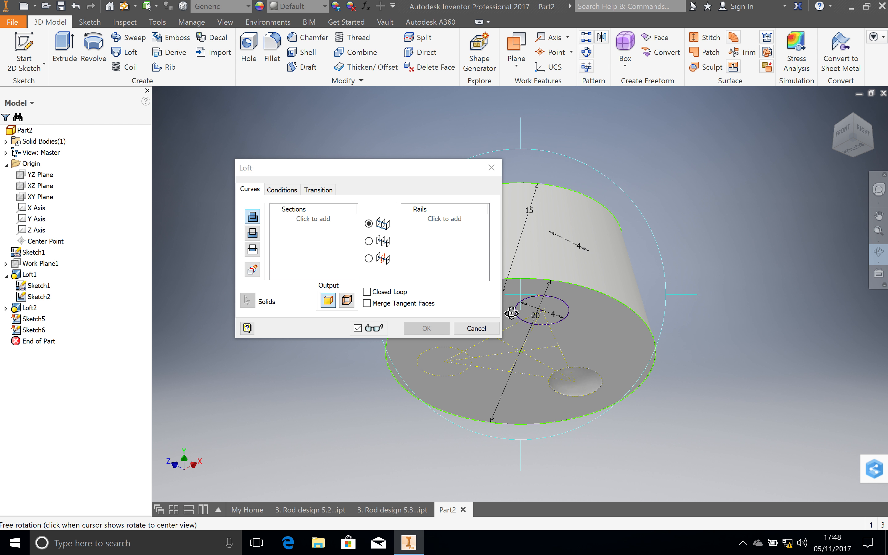
{"action": "key", "text": "Escape"}
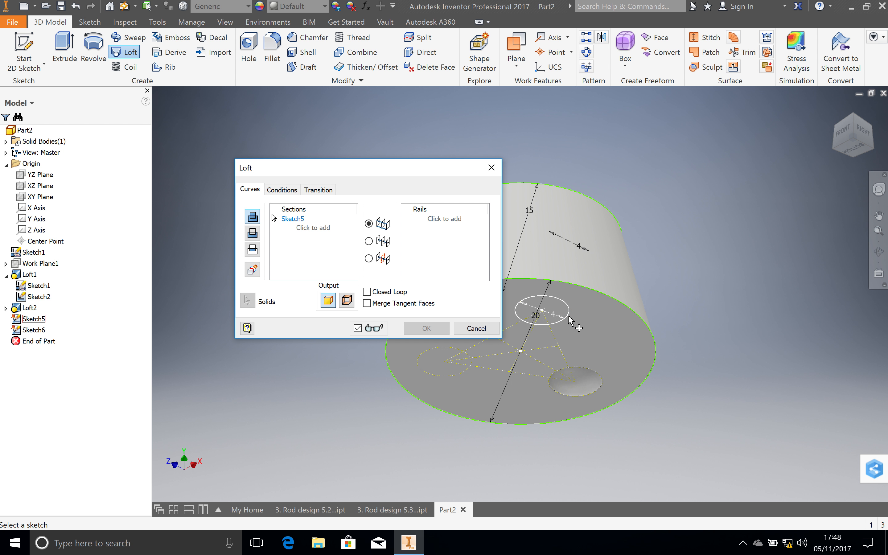
{"action": "left_click", "coordinate": [569, 320]}
{"action": "left_click", "coordinate": [878, 251]}
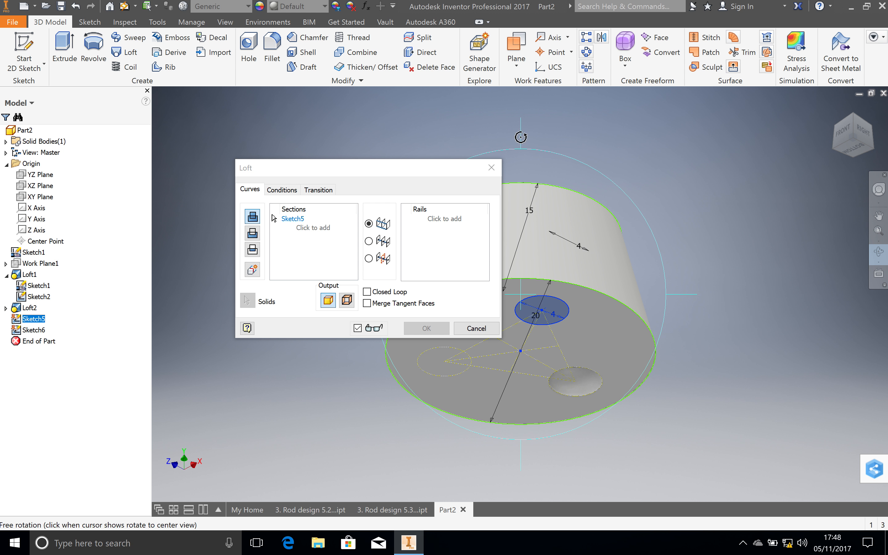
{"action": "left_click_drag", "start_coordinate": [525, 136], "coordinate": [527, 167]}
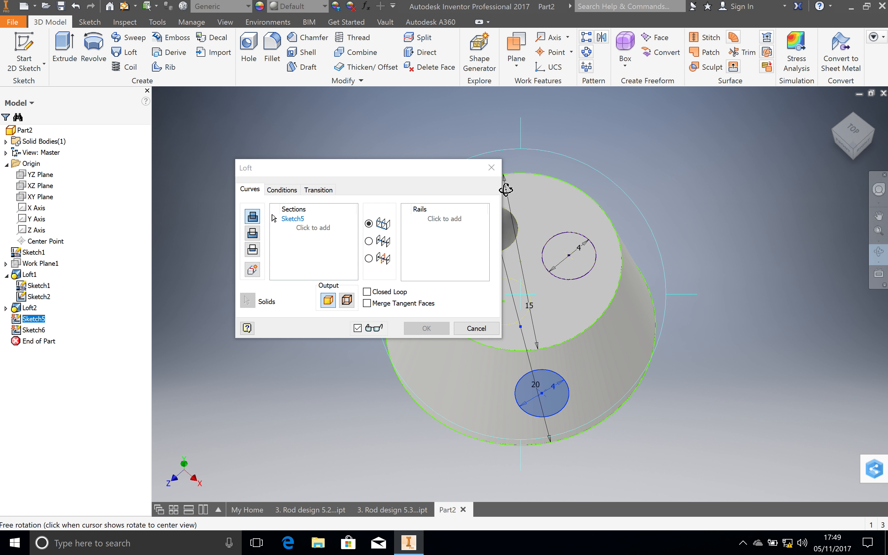
{"action": "key", "text": "Escape"}
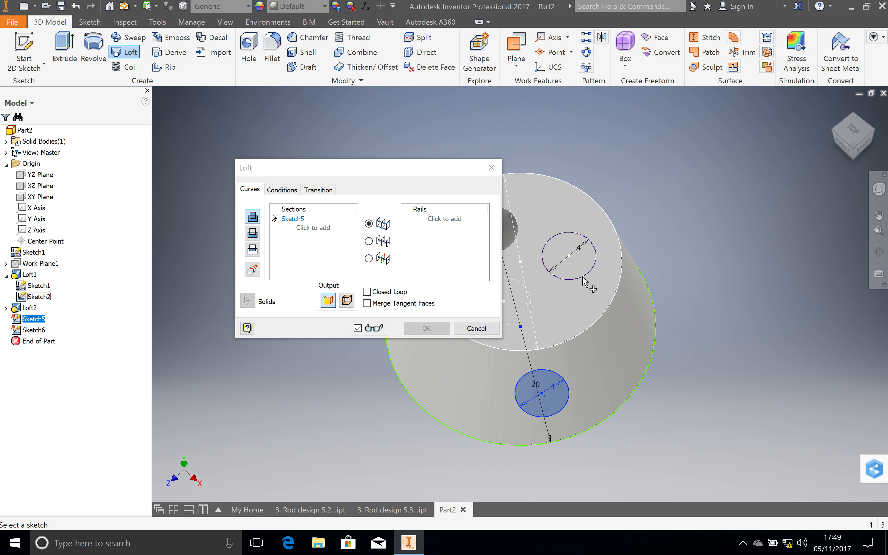
{"action": "left_click", "coordinate": [879, 252]}
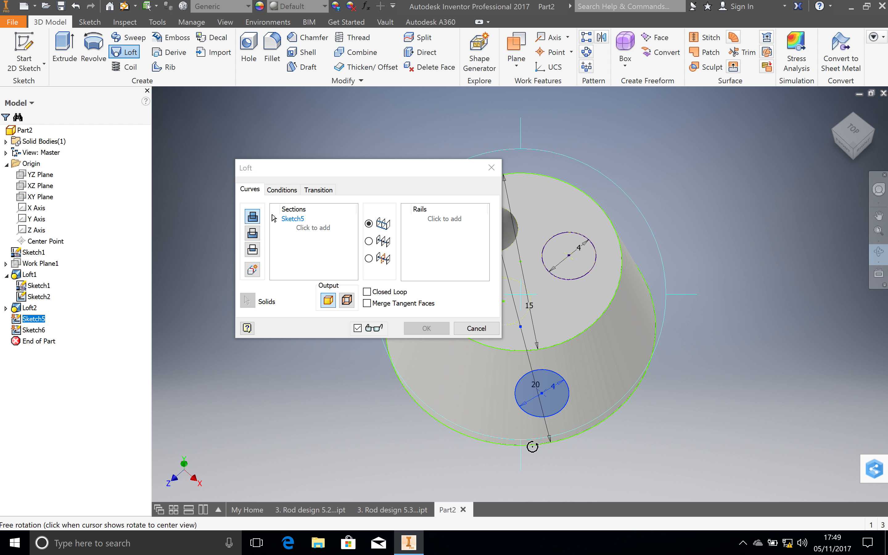
{"action": "left_click_drag", "start_coordinate": [525, 448], "coordinate": [582, 289]}
{"action": "key", "text": "Escape"}
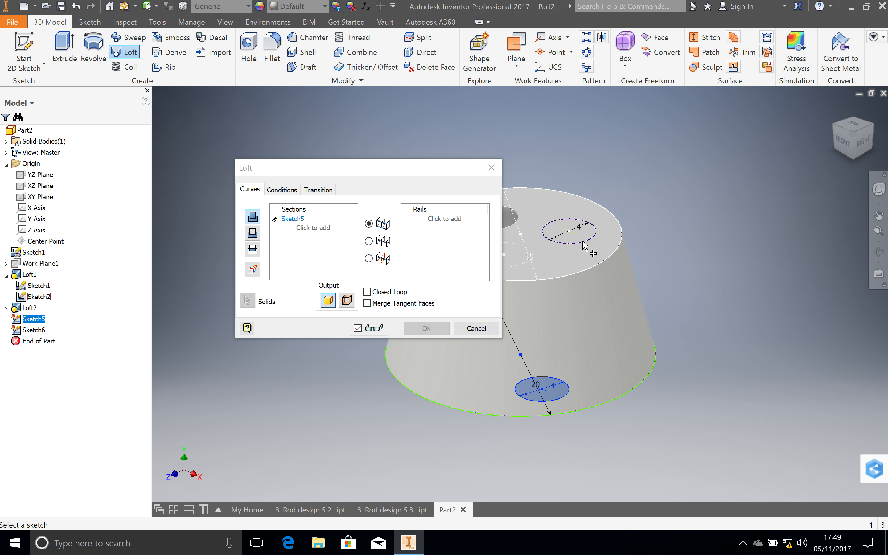
{"action": "left_click", "coordinate": [469, 330]}
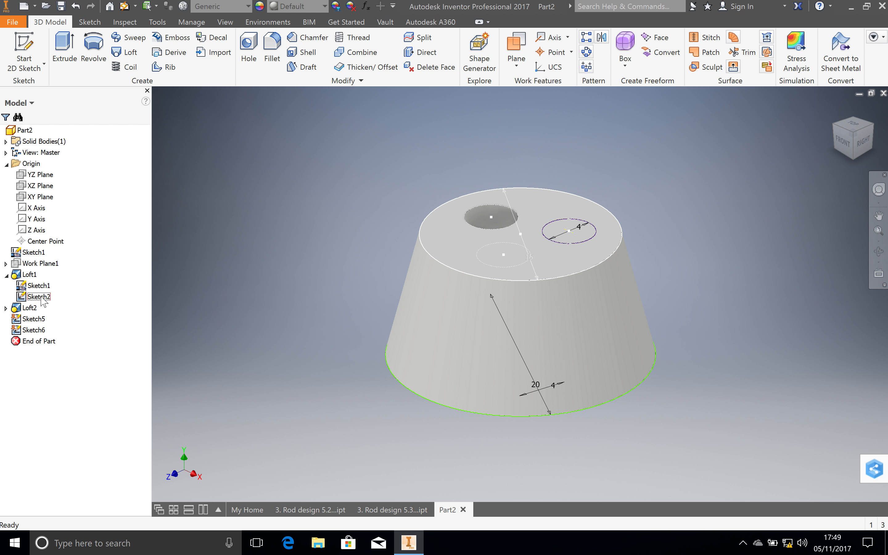
Hide Sketch2 and Sketch1 of the Loft1 feature
{"action": "right_click", "coordinate": [42, 298]}
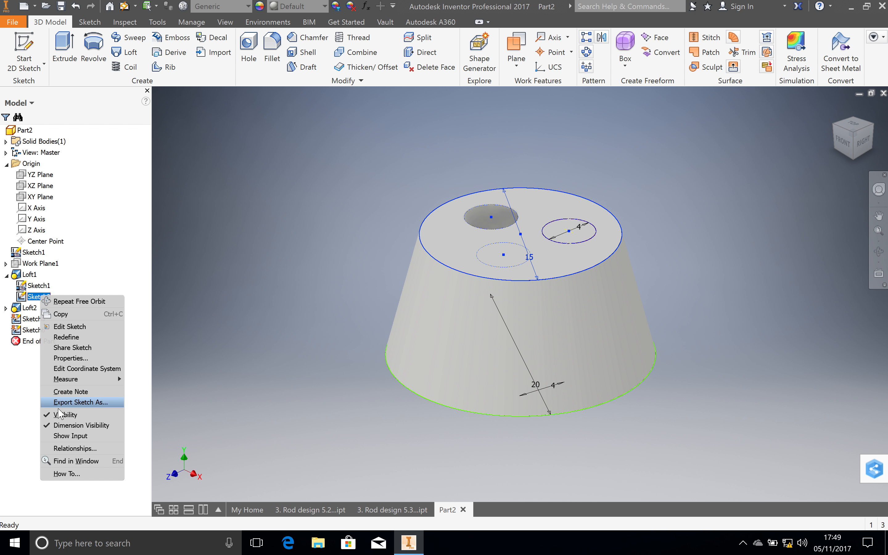
{"action": "left_click", "coordinate": [62, 416]}
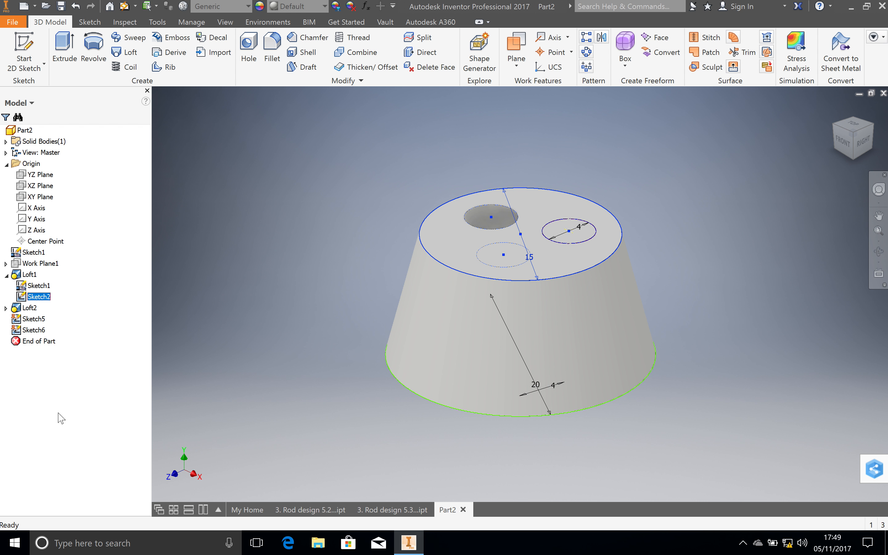
{"action": "left_click", "coordinate": [38, 286]}
{"action": "right_click", "coordinate": [41, 286]}
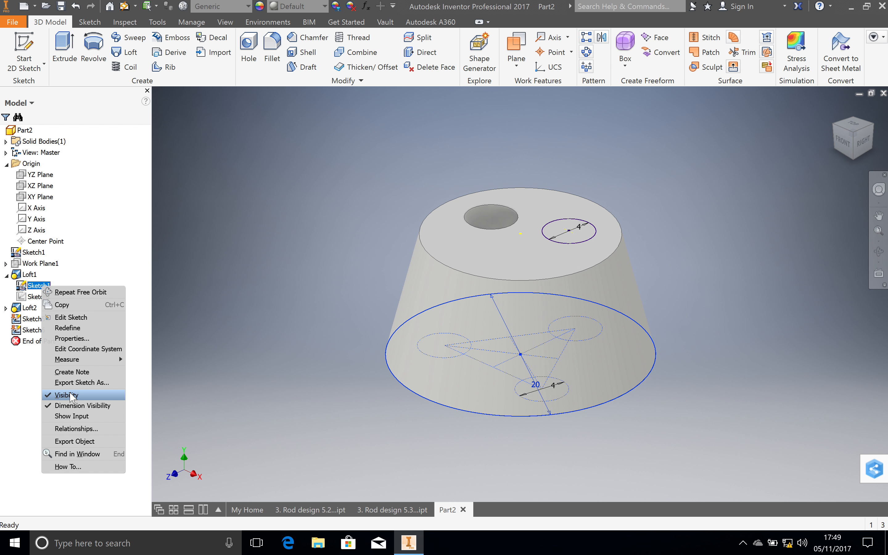
{"action": "left_click", "coordinate": [70, 395]}
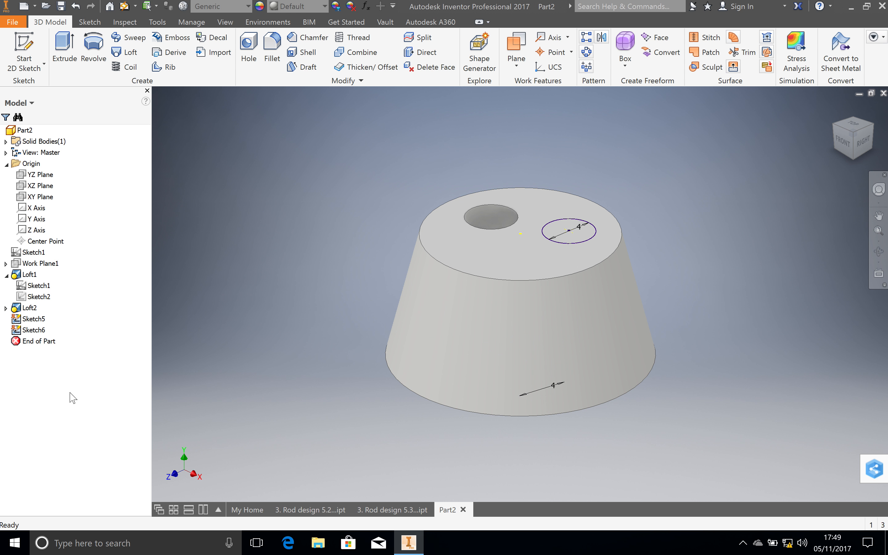
Try to loft a joined solid from the 4 mm circle of Sketch5 on the bottom face to the Sketch6 circle on the top face
{"action": "left_click", "coordinate": [878, 252]}
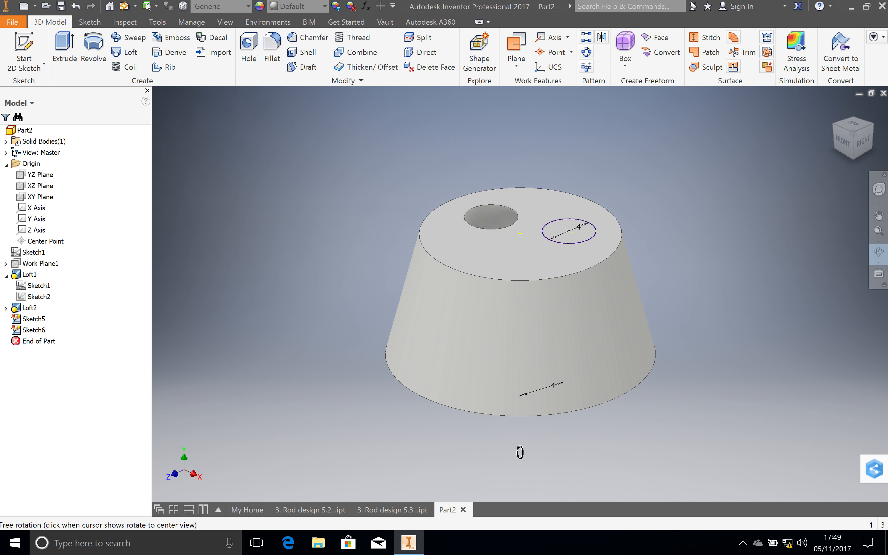
{"action": "left_click_drag", "start_coordinate": [519, 452], "coordinate": [526, 444]}
{"action": "left_click", "coordinate": [126, 52]}
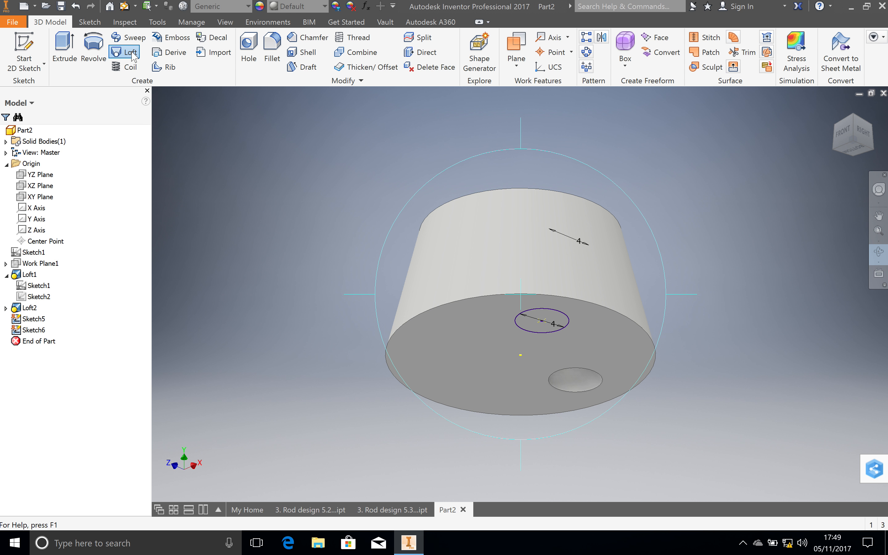
{"action": "left_click", "coordinate": [566, 315]}
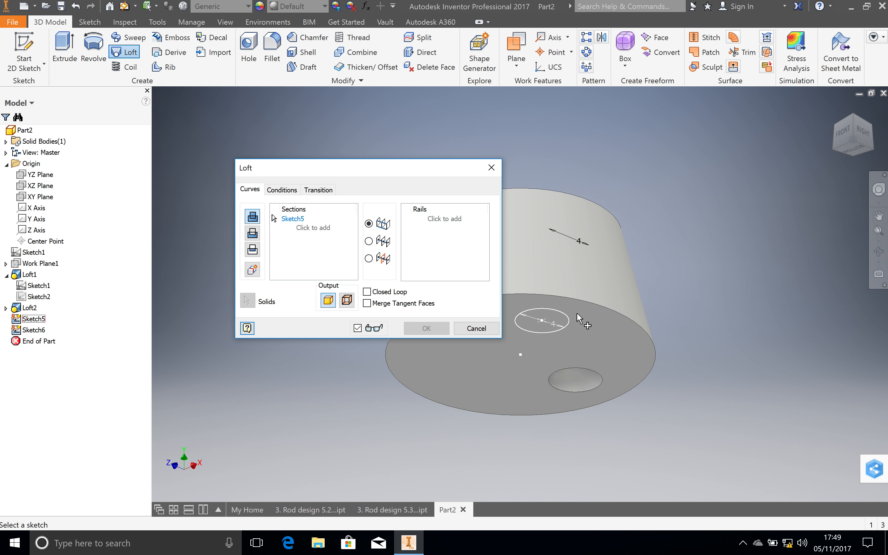
{"action": "left_click", "coordinate": [878, 251]}
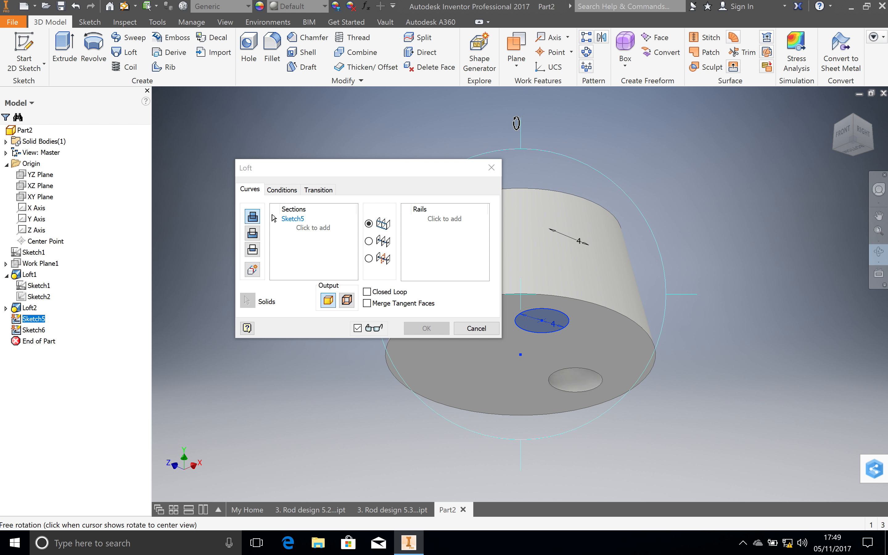
{"action": "left_click_drag", "start_coordinate": [519, 142], "coordinate": [525, 150]}
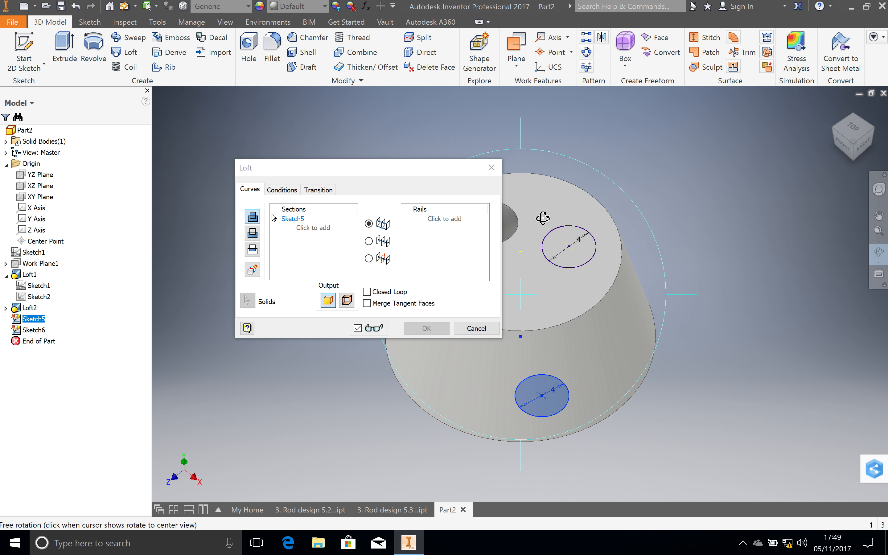
{"action": "key", "text": "Escape"}
{"action": "left_click", "coordinate": [586, 264]}
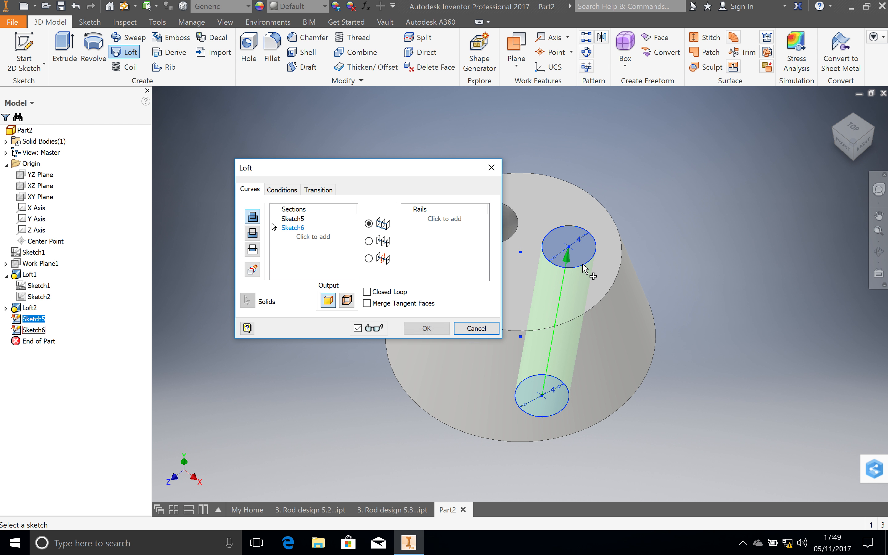
{"action": "left_click", "coordinate": [428, 328]}
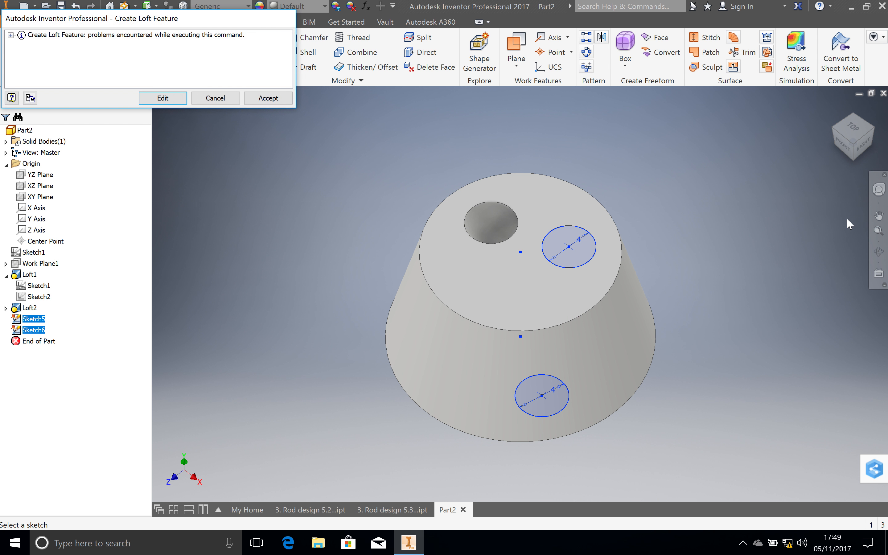
{"action": "left_click", "coordinate": [231, 96]}
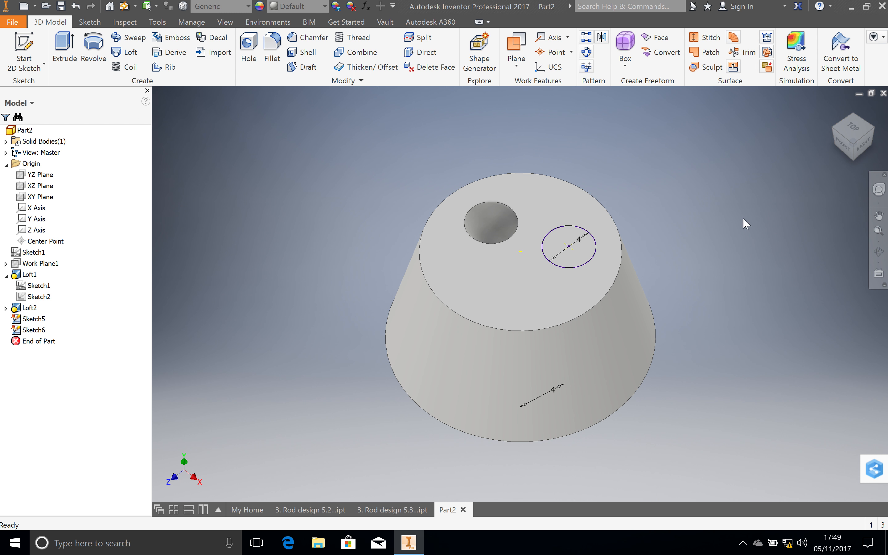
Cut a slanted hole by lofting from the 4 mm circle of Sketch5 on the bottom face to the Sketch6 circle on the top face
{"action": "left_click", "coordinate": [879, 252]}
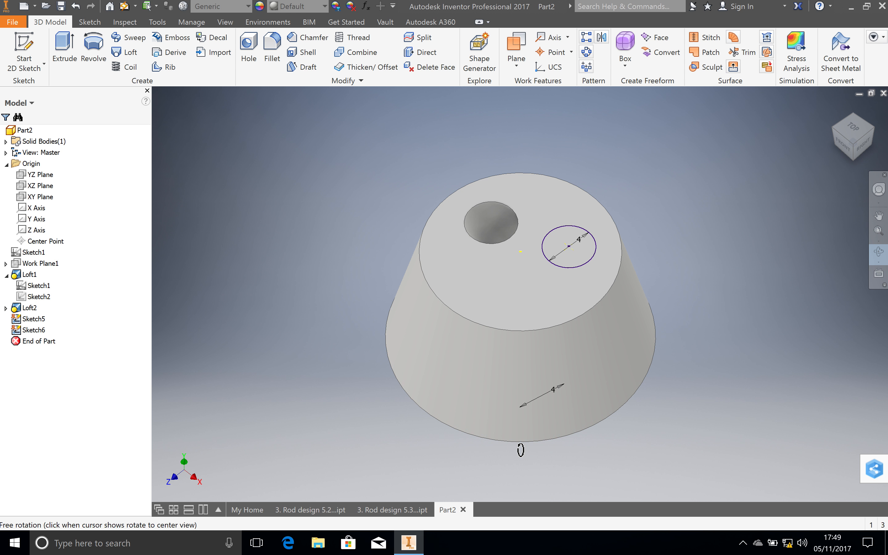
{"action": "left_click_drag", "start_coordinate": [529, 434], "coordinate": [535, 422]}
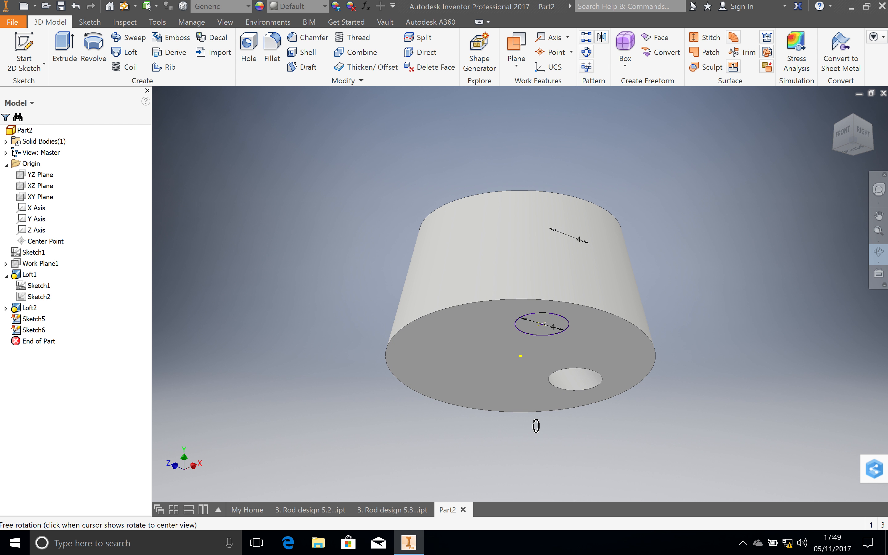
{"action": "left_click", "coordinate": [130, 53]}
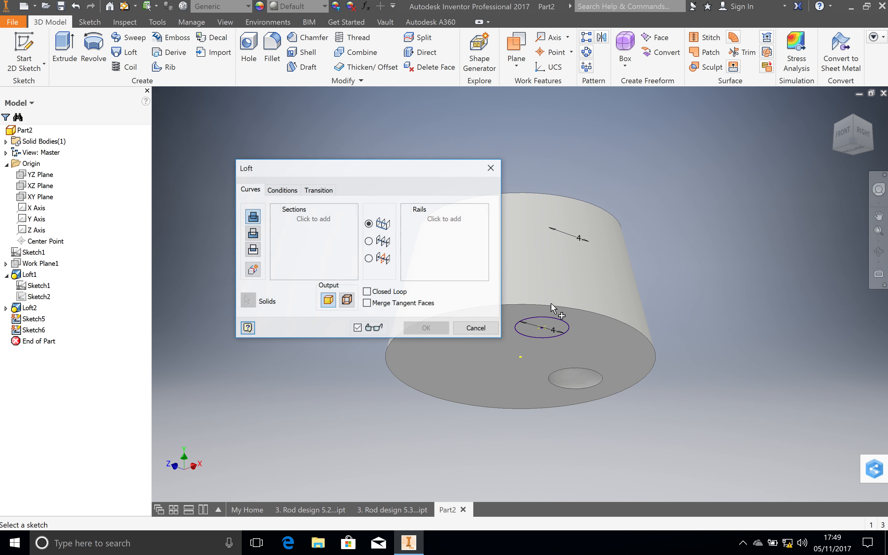
{"action": "left_click", "coordinate": [561, 324]}
{"action": "left_click", "coordinate": [879, 257]}
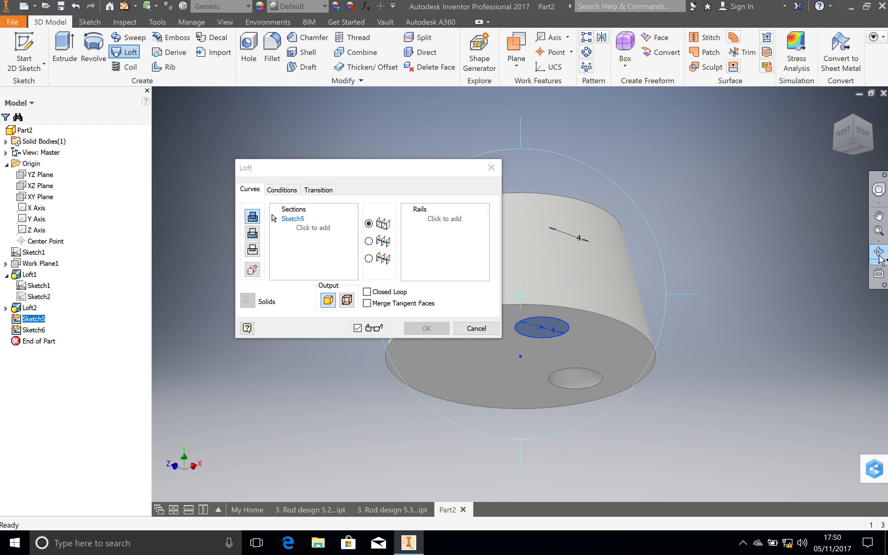
{"action": "left_click_drag", "start_coordinate": [527, 131], "coordinate": [534, 150]}
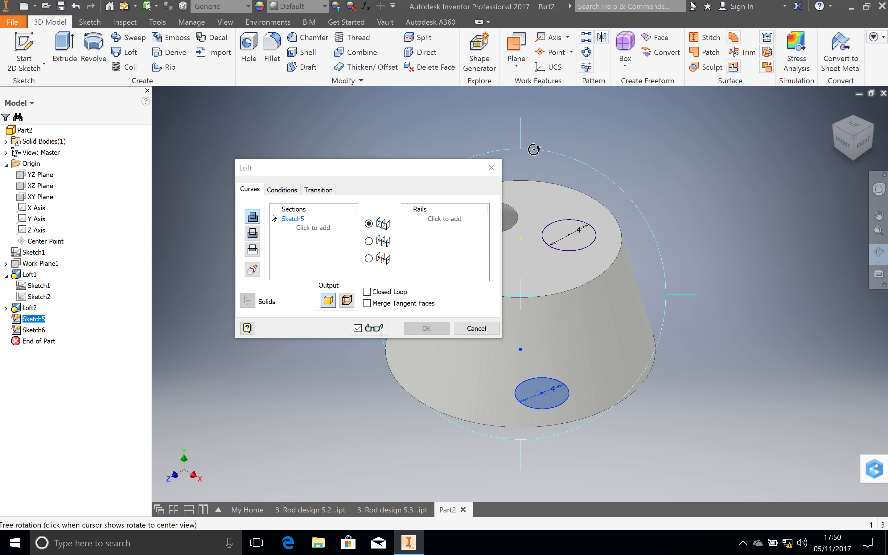
{"action": "key", "text": "Escape"}
{"action": "left_click", "coordinate": [578, 253]}
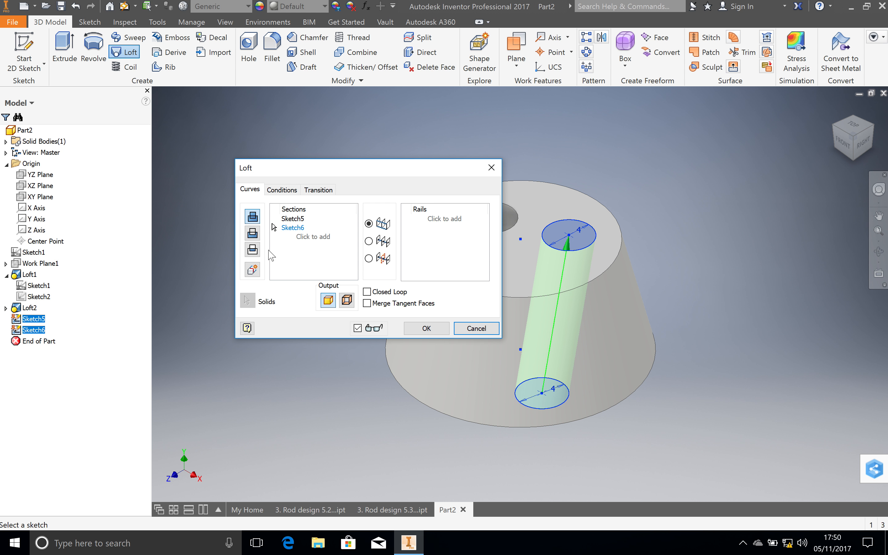
{"action": "left_click", "coordinate": [346, 300]}
{"action": "left_click", "coordinate": [426, 328]}
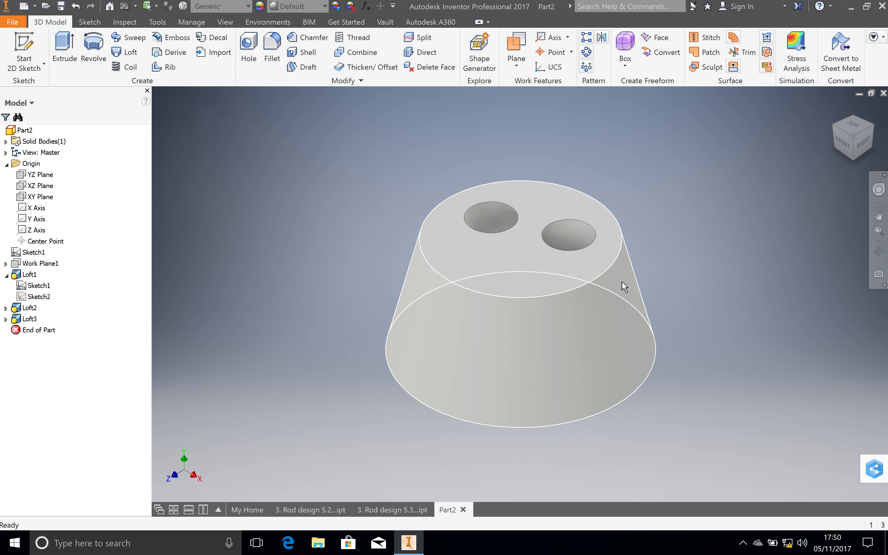
Start a sketch on the connector's bottom face and make Sketch1 of the Loft1 feature visible
{"action": "left_click", "coordinate": [879, 251]}
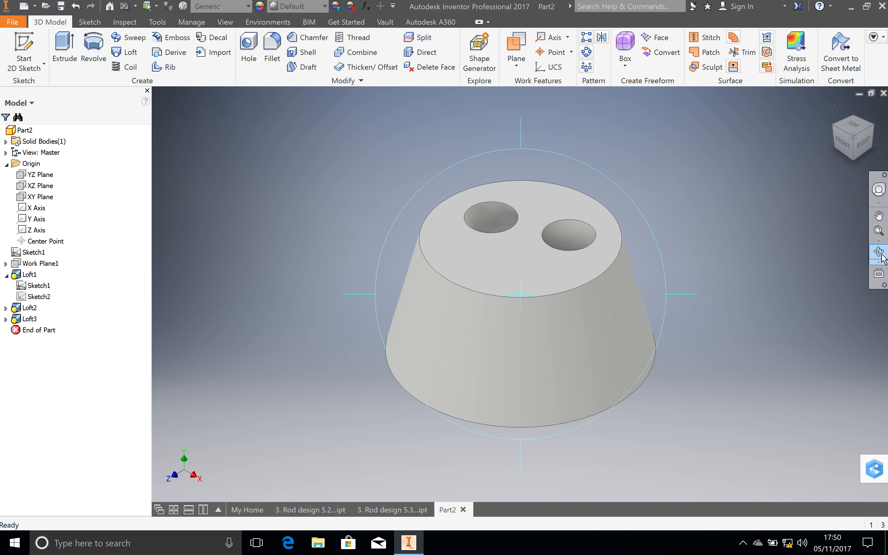
{"action": "left_click_drag", "start_coordinate": [525, 456], "coordinate": [529, 436]}
{"action": "key", "text": "Escape"}
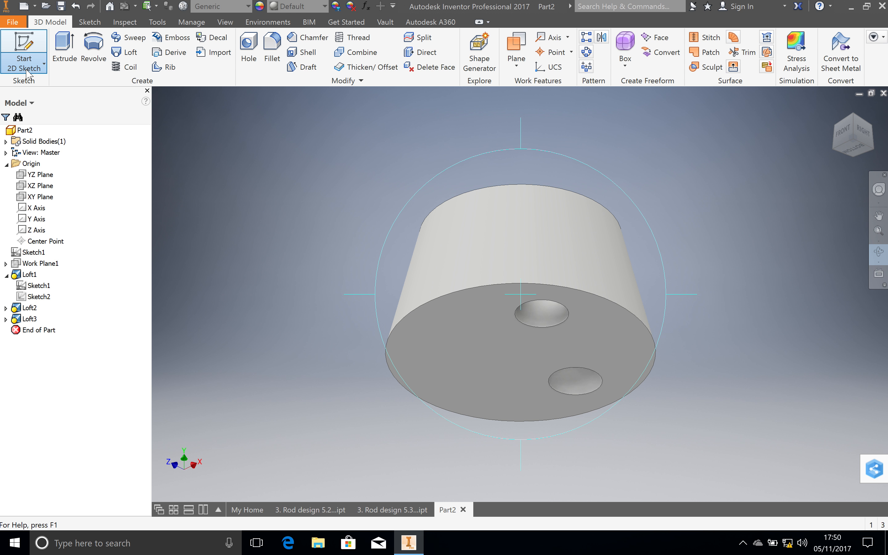
{"action": "left_click", "coordinate": [25, 60]}
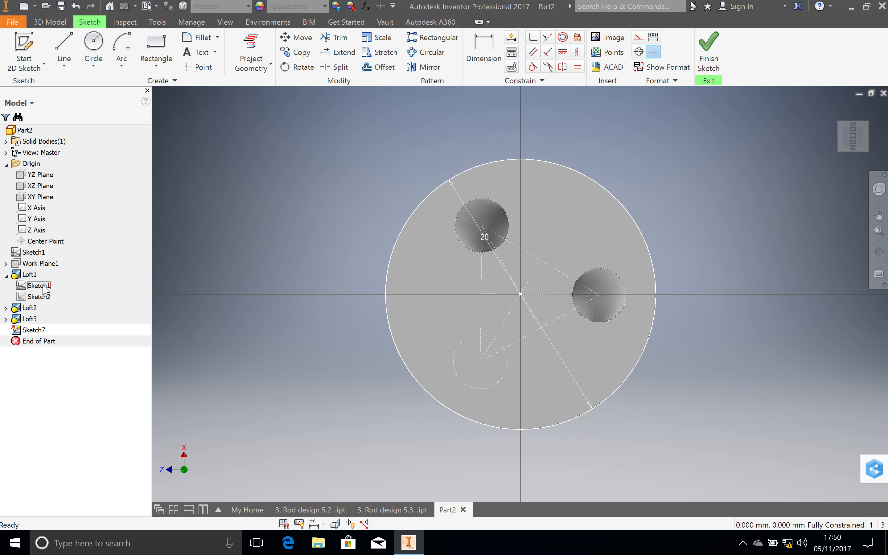
{"action": "right_click", "coordinate": [43, 288]}
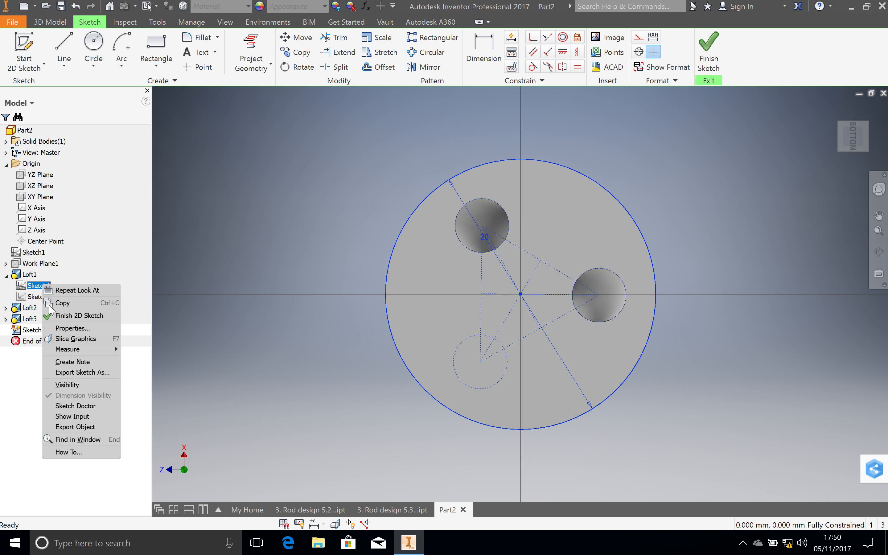
{"action": "left_click", "coordinate": [85, 383]}
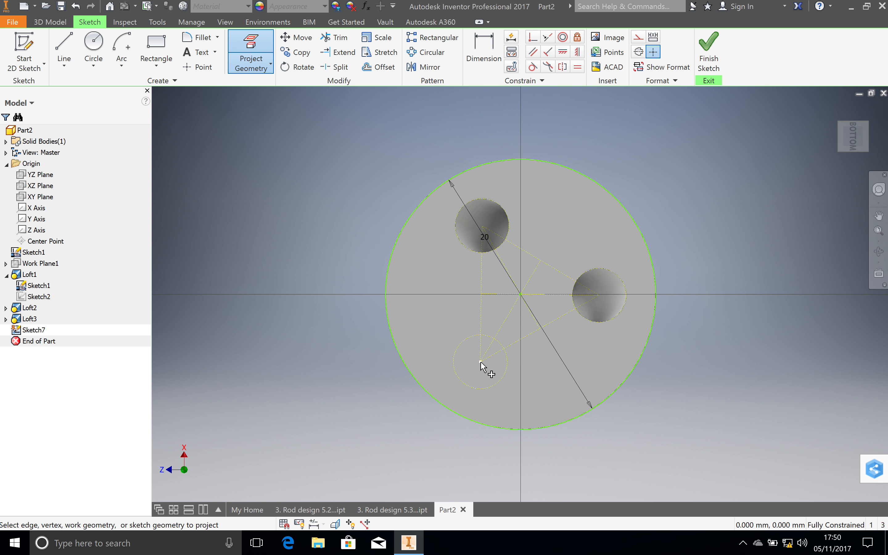
Sketch a 4 mm diameter circle centred on the remaining Sketch1 rod section at the negative X, positive Z side, and finish the sketch
{"action": "left_click", "coordinate": [93, 46]}
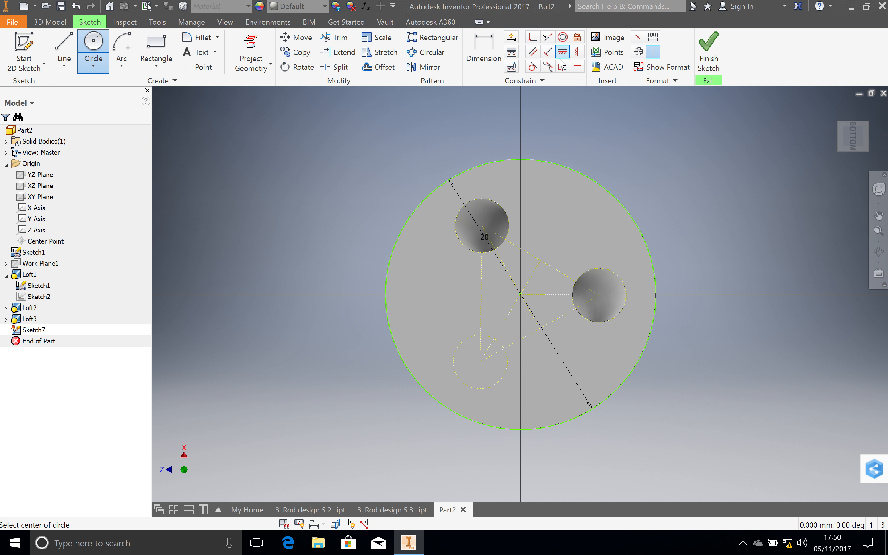
{"action": "left_click", "coordinate": [480, 362]}
{"action": "left_click", "coordinate": [506, 371]}
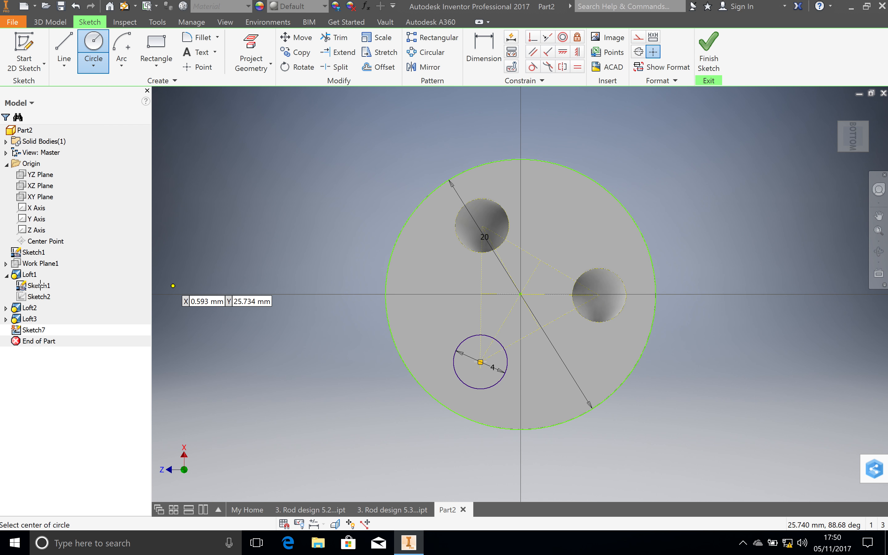
{"action": "left_click", "coordinate": [715, 50]}
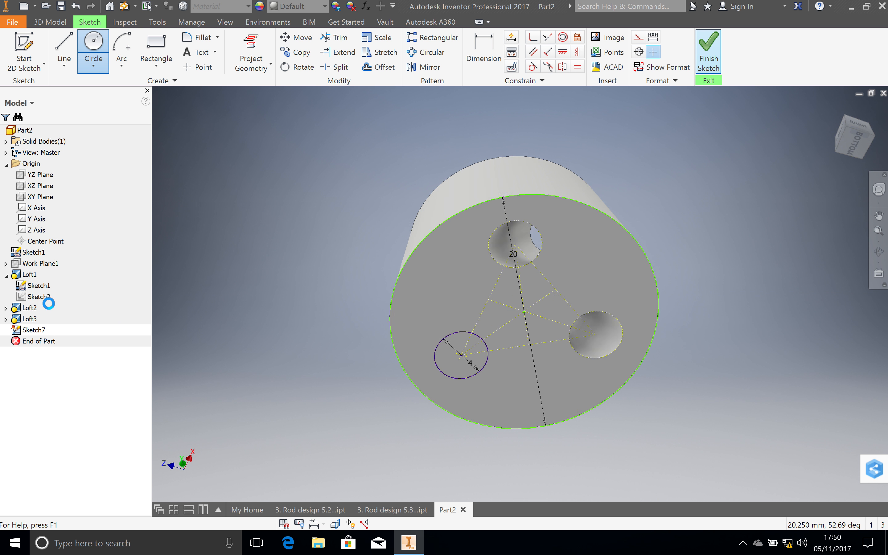
Start a sketch on the connector's top face and make Sketch2 of the Loft1 feature visible
{"action": "left_click", "coordinate": [879, 252]}
{"action": "left_click_drag", "start_coordinate": [525, 150], "coordinate": [528, 172]}
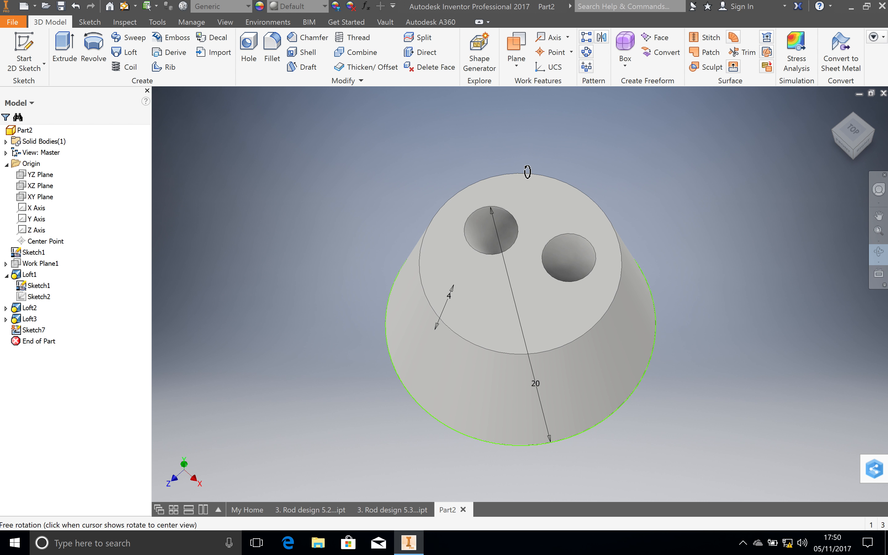
{"action": "left_click", "coordinate": [28, 69]}
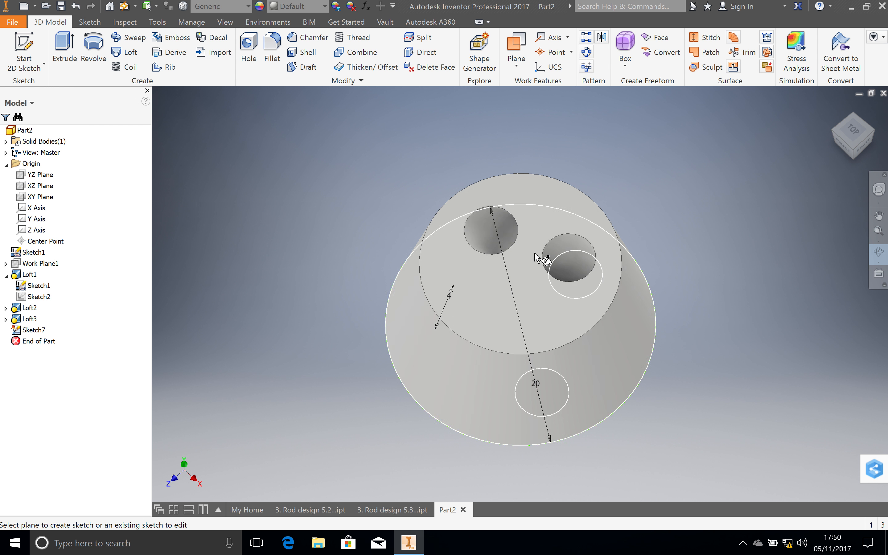
{"action": "left_click", "coordinate": [532, 304]}
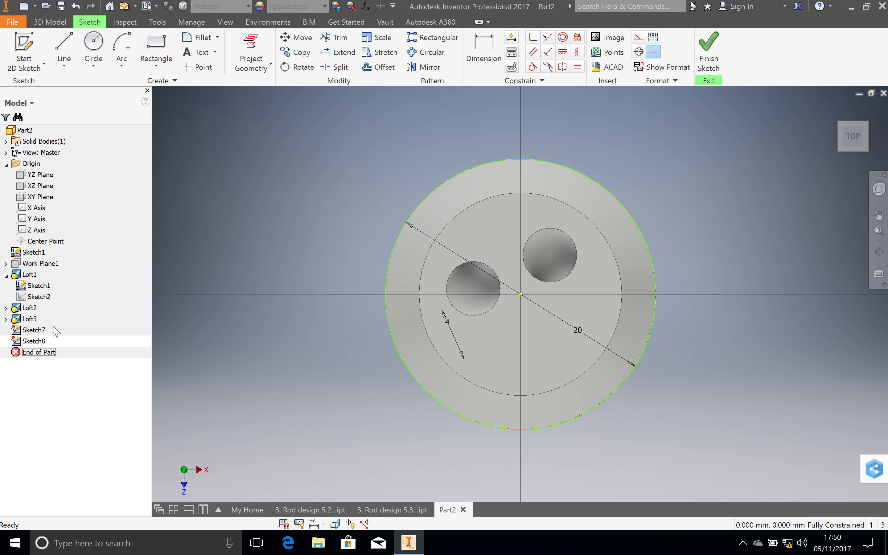
{"action": "left_click", "coordinate": [39, 297]}
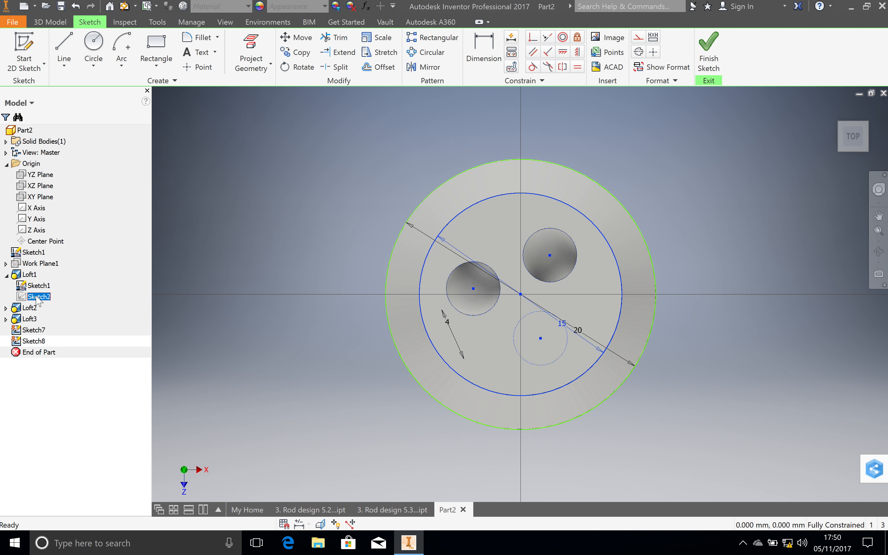
{"action": "right_click", "coordinate": [37, 298]}
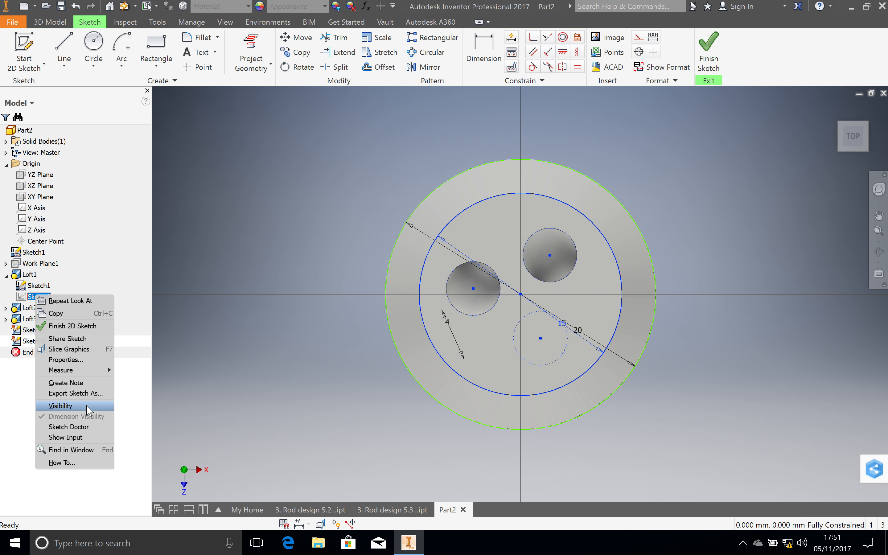
{"action": "left_click", "coordinate": [83, 407]}
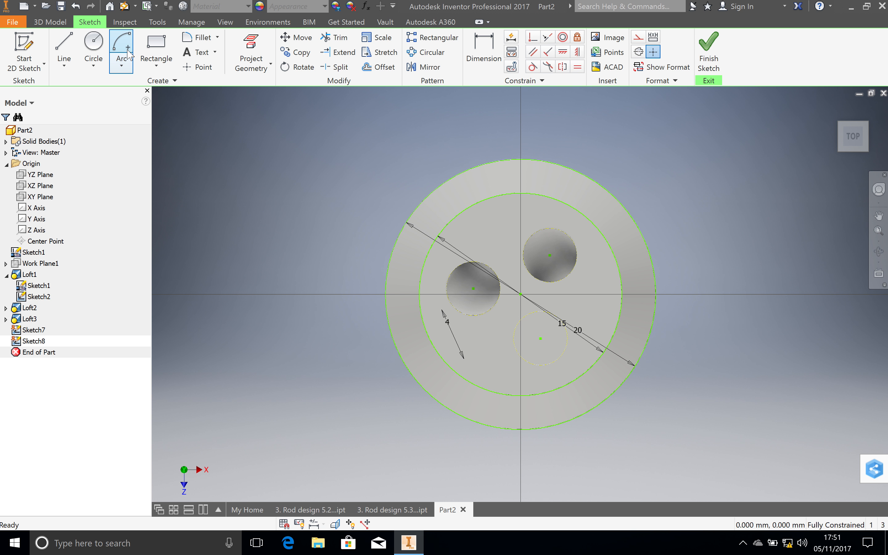
Project the centre of the remaining Sketch2 rod section at the positive X, positive Z side, and sketch a 4 mm diameter circle on it
{"action": "left_click", "coordinate": [94, 46]}
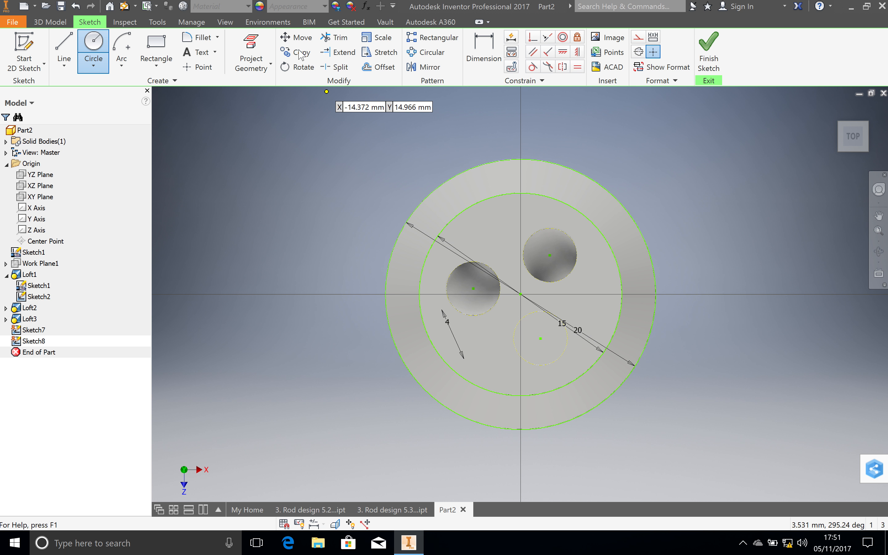
{"action": "left_click", "coordinate": [251, 46]}
{"action": "left_click", "coordinate": [542, 341]}
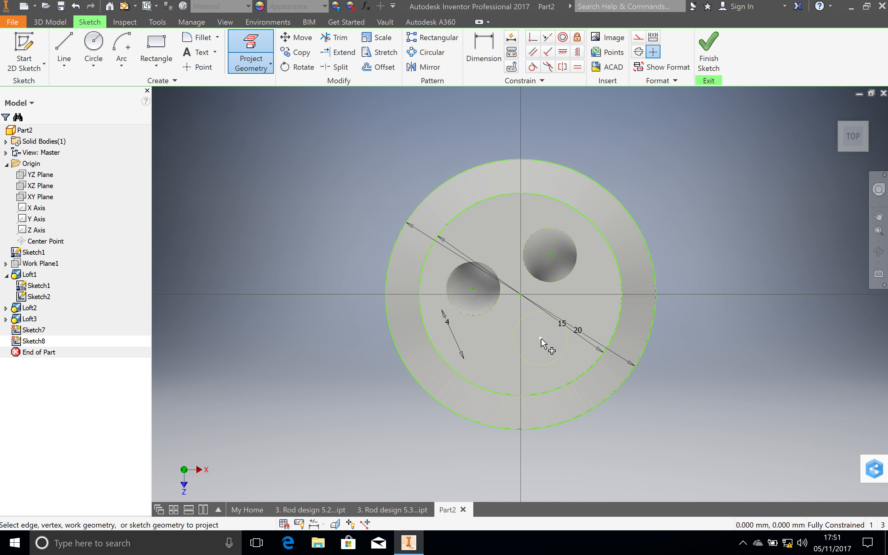
{"action": "key", "text": "c"}
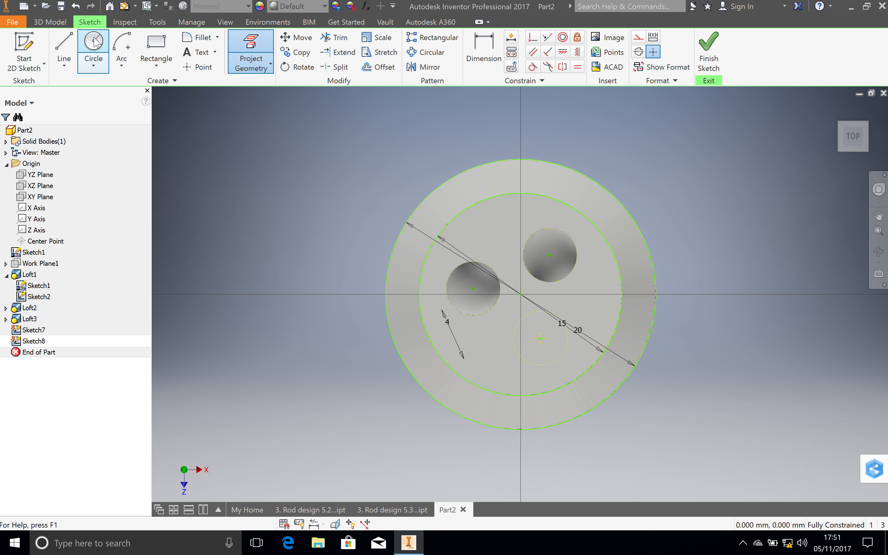
{"action": "left_click", "coordinate": [540, 338]}
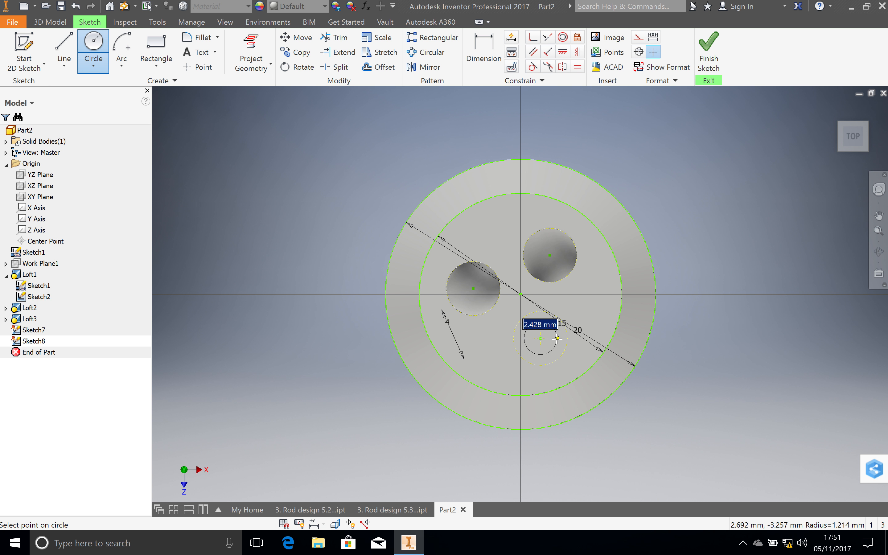
{"action": "left_click", "coordinate": [557, 338]}
{"action": "left_click", "coordinate": [708, 53]}
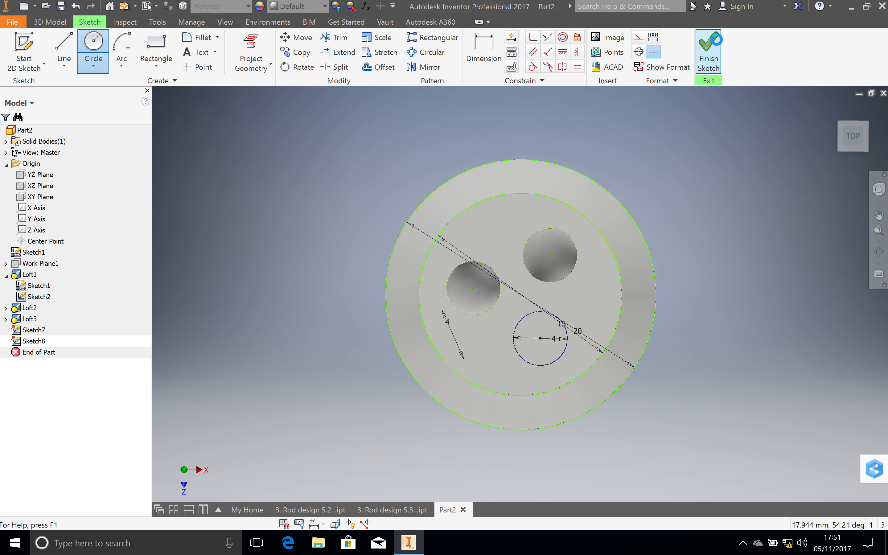
Hide Sketch1 and Sketch2 of the Loft1 feature
{"action": "left_click", "coordinate": [37, 286]}
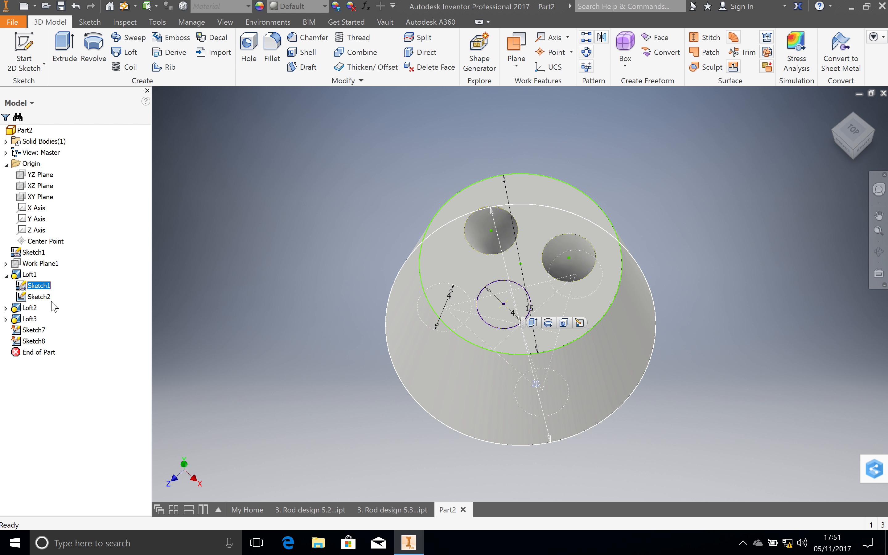
{"action": "right_click", "coordinate": [46, 286]}
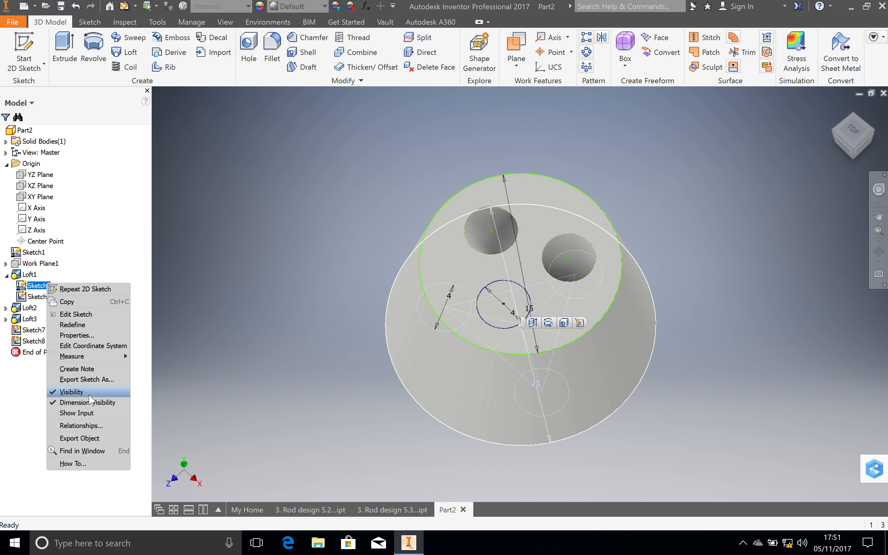
{"action": "left_click", "coordinate": [71, 392]}
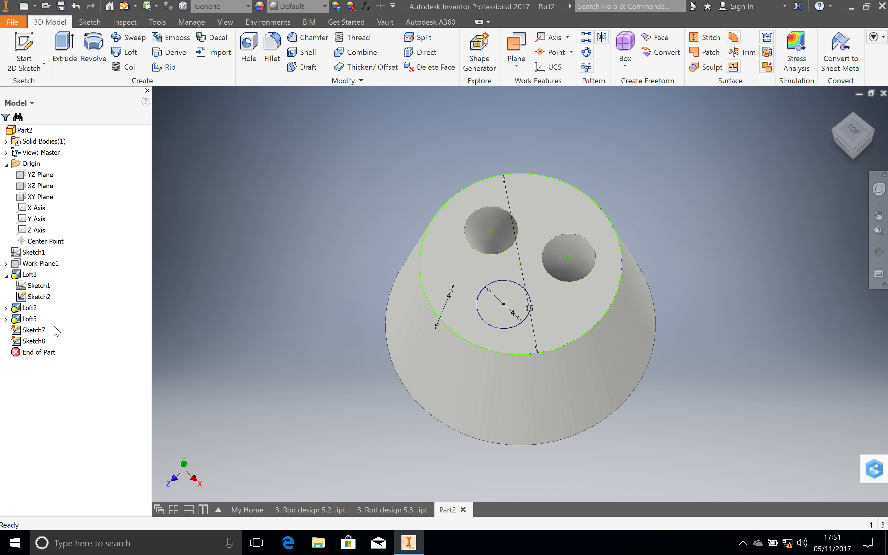
{"action": "left_click", "coordinate": [39, 297]}
{"action": "right_click", "coordinate": [37, 296]}
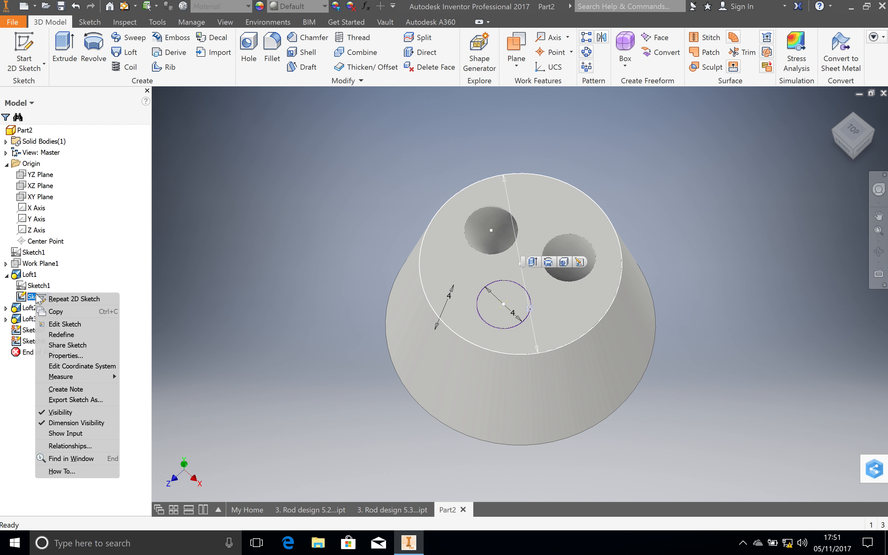
{"action": "left_click", "coordinate": [66, 412]}
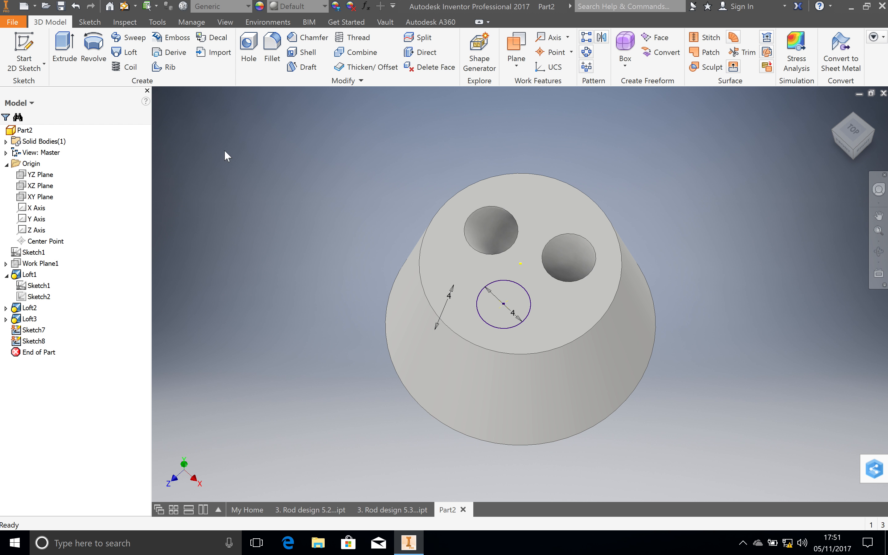
Cut the third slanted hole by lofting from the Sketch7 circle on the bottom face to the Sketch8 circle on the top face
{"action": "left_click", "coordinate": [878, 250]}
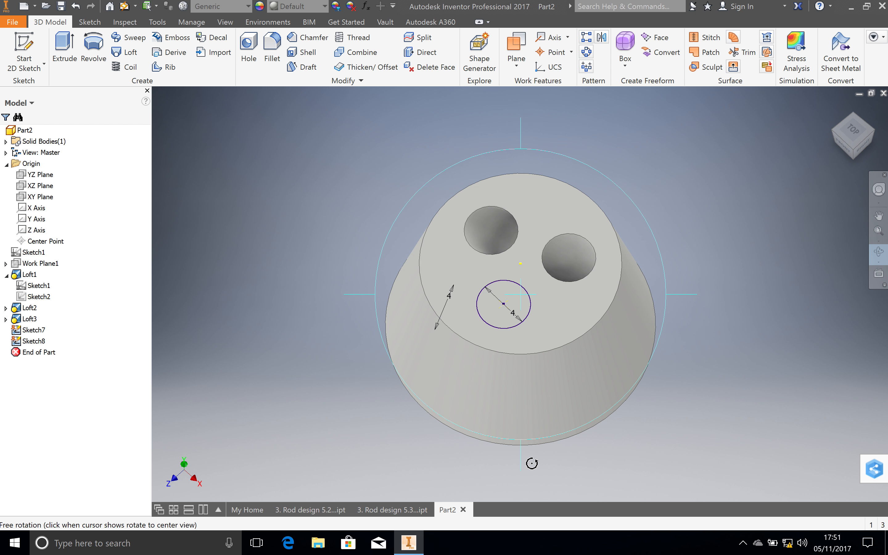
{"action": "left_click_drag", "start_coordinate": [527, 460], "coordinate": [530, 422]}
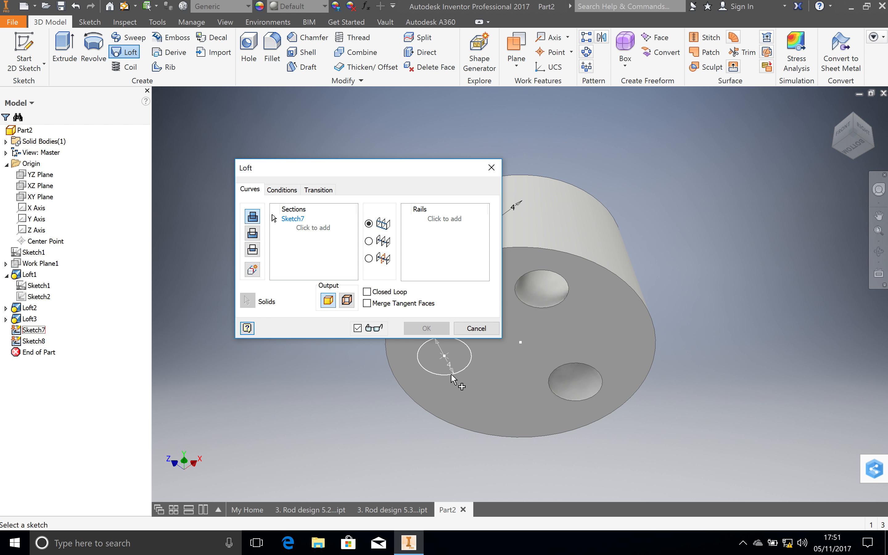
{"action": "left_click", "coordinate": [879, 251]}
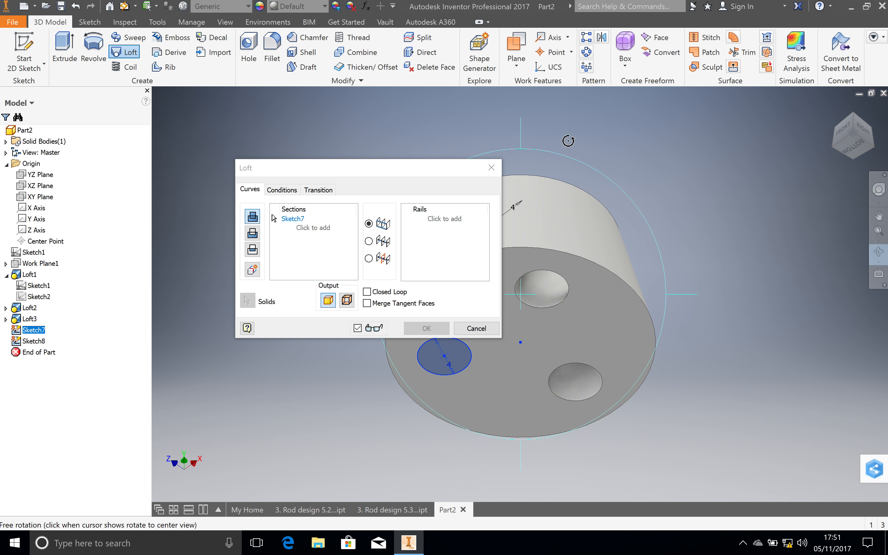
{"action": "left_click_drag", "start_coordinate": [528, 154], "coordinate": [523, 272]}
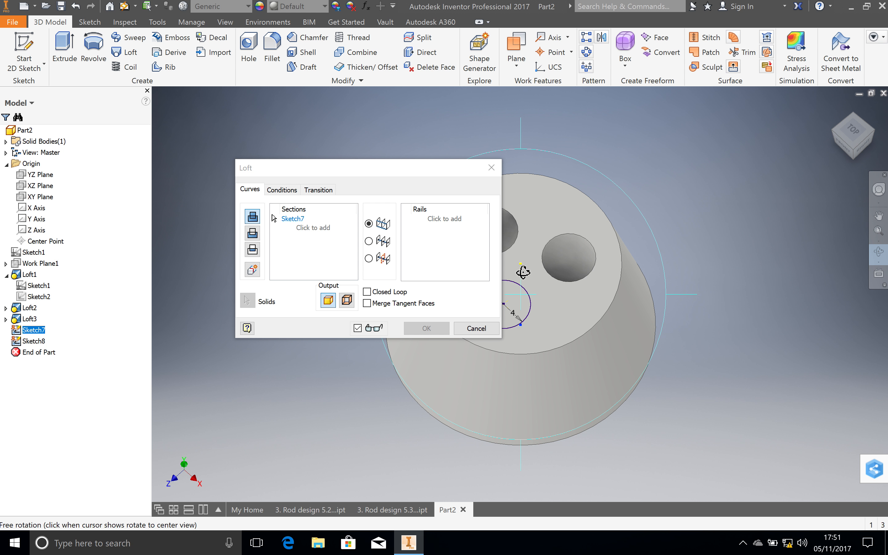
{"action": "key", "text": "Escape"}
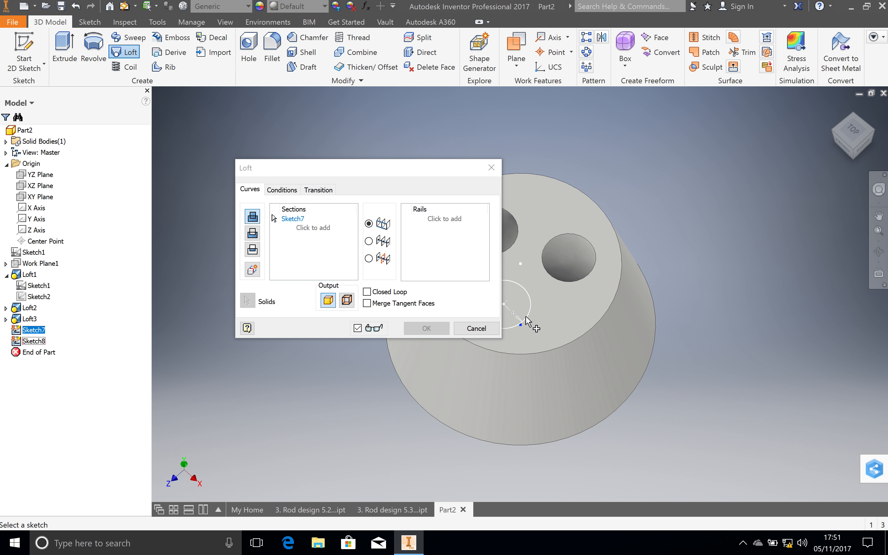
{"action": "left_click", "coordinate": [526, 317]}
{"action": "left_click", "coordinate": [427, 328]}
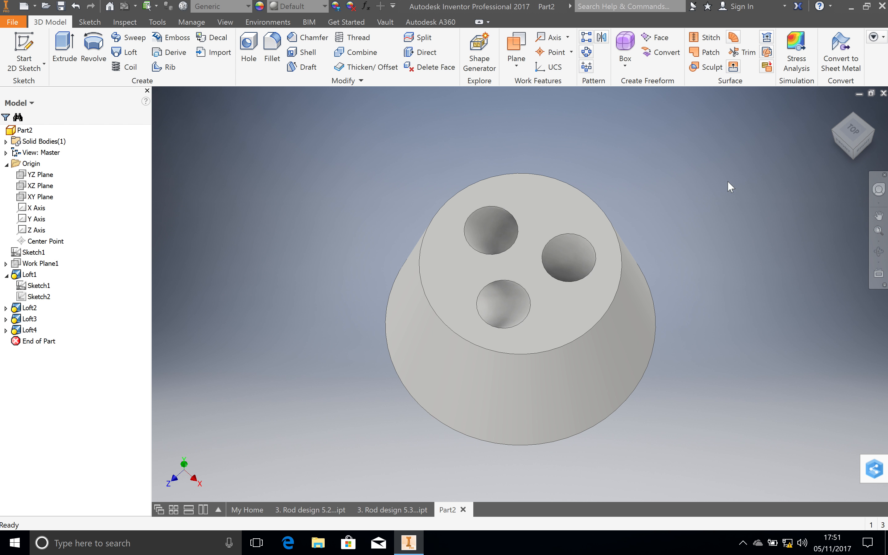
{"action": "left_click", "coordinate": [850, 154]}
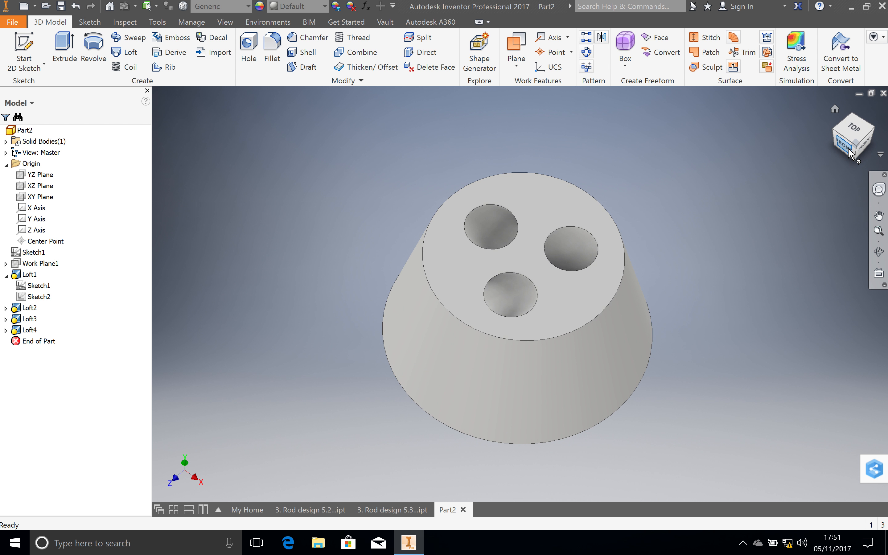
{"action": "left_click", "coordinate": [841, 125]}
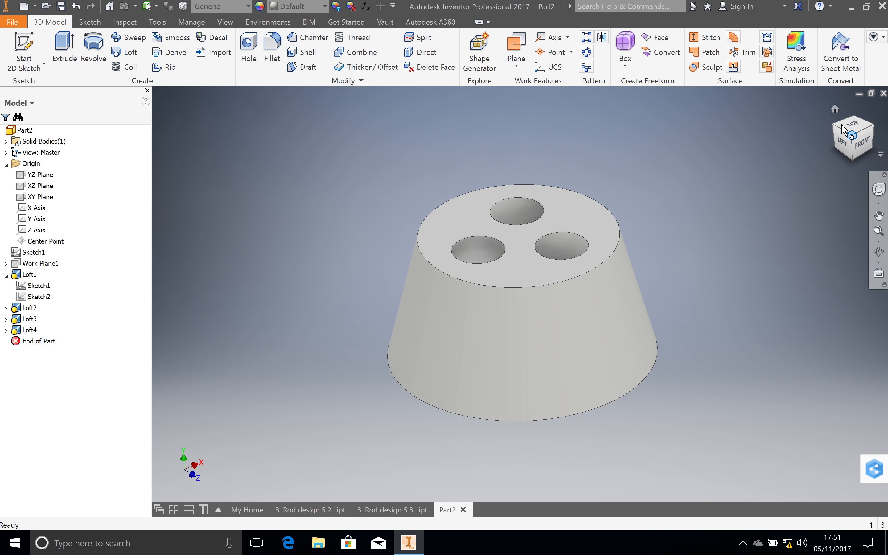